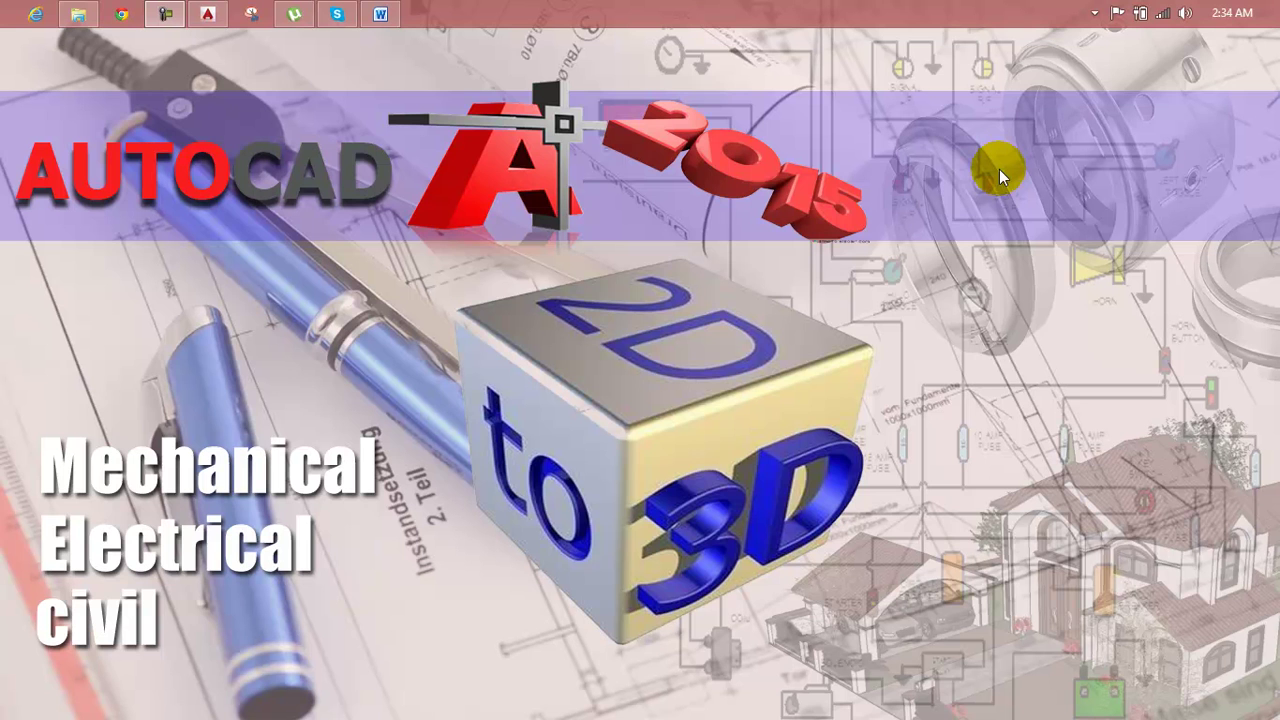
Review the Lesson 62 notes document, then return to the AutoCAD drawing
click(381, 14)
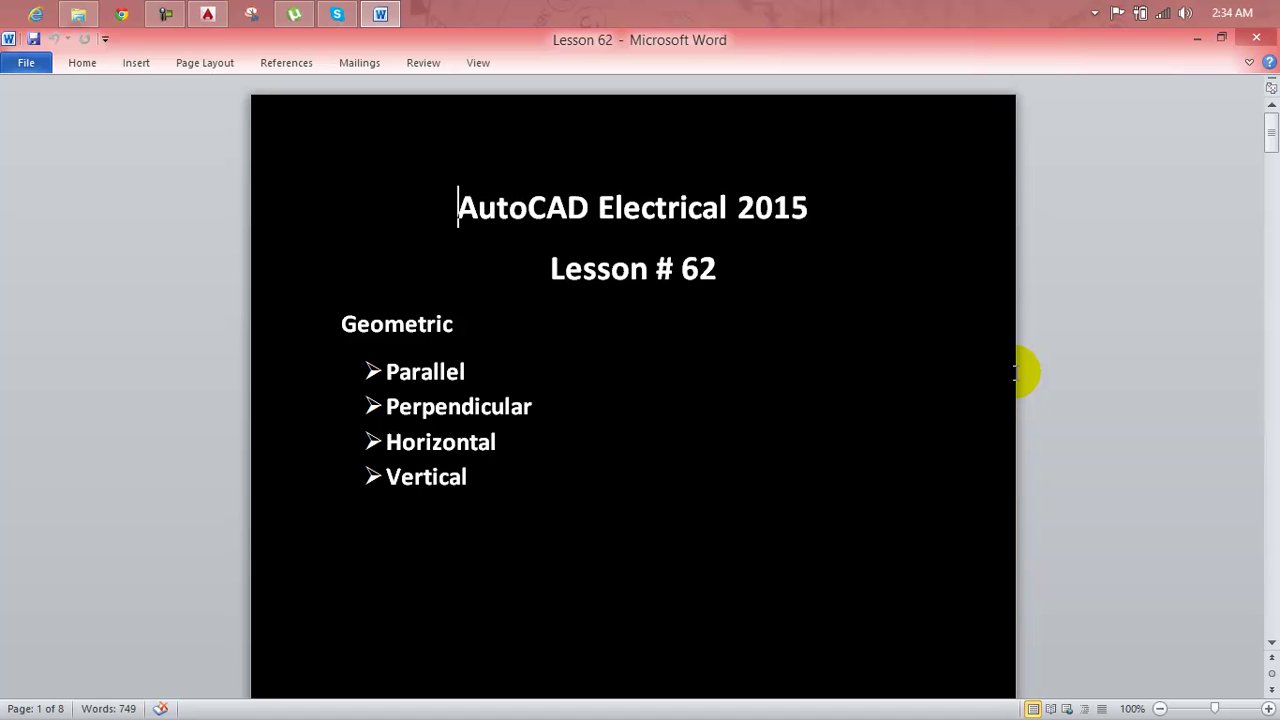
click(1272, 33)
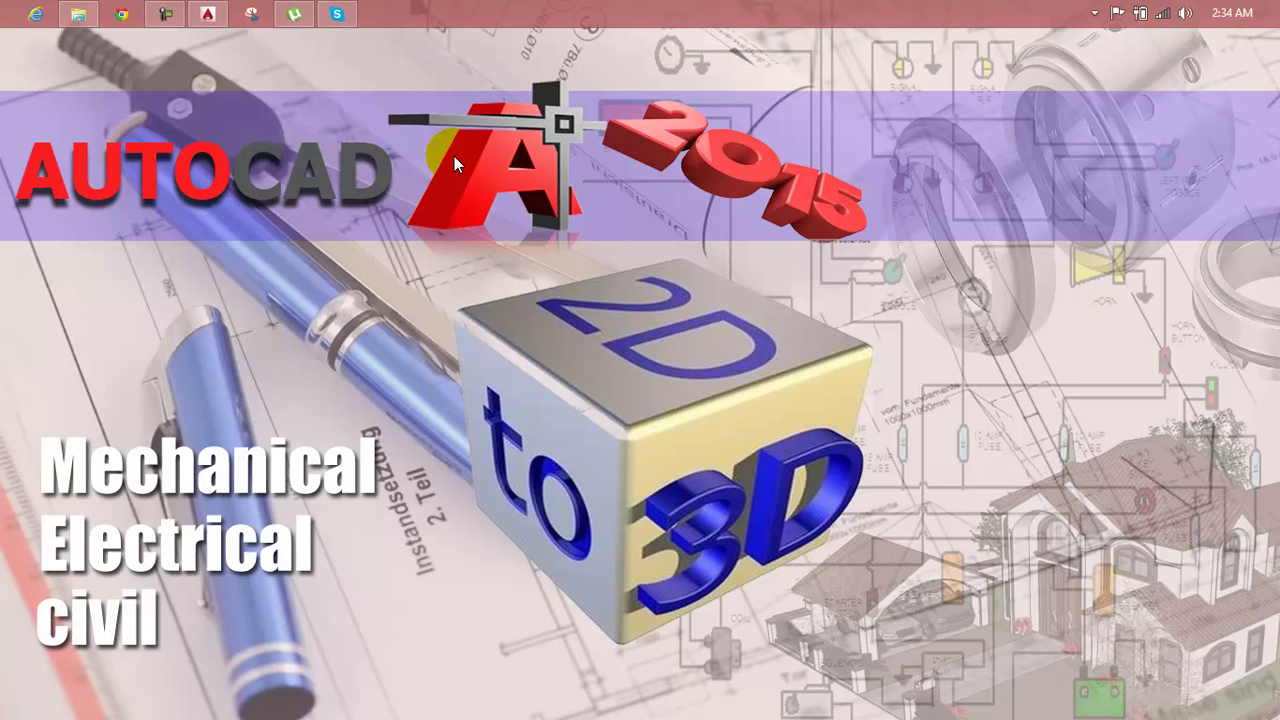
click(207, 14)
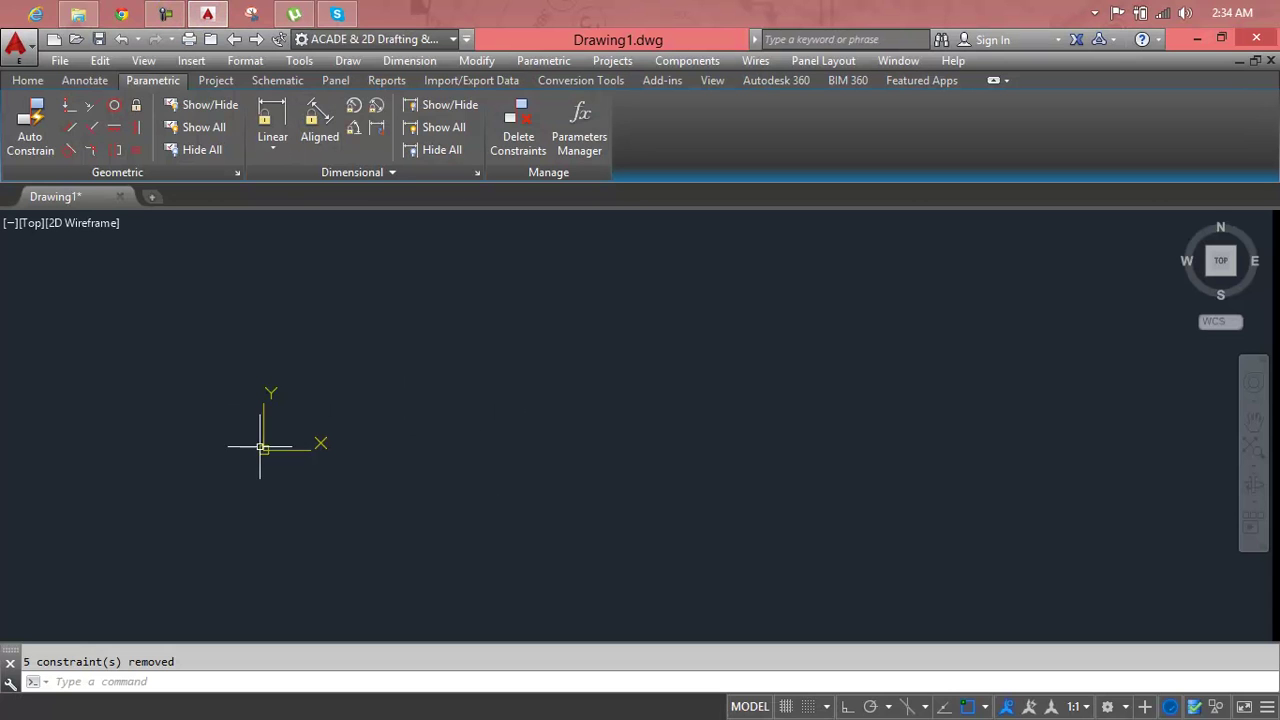
With UC, turn off 'Display at UCS origin point' so the UCS icon stays bottom-left
text(UC)
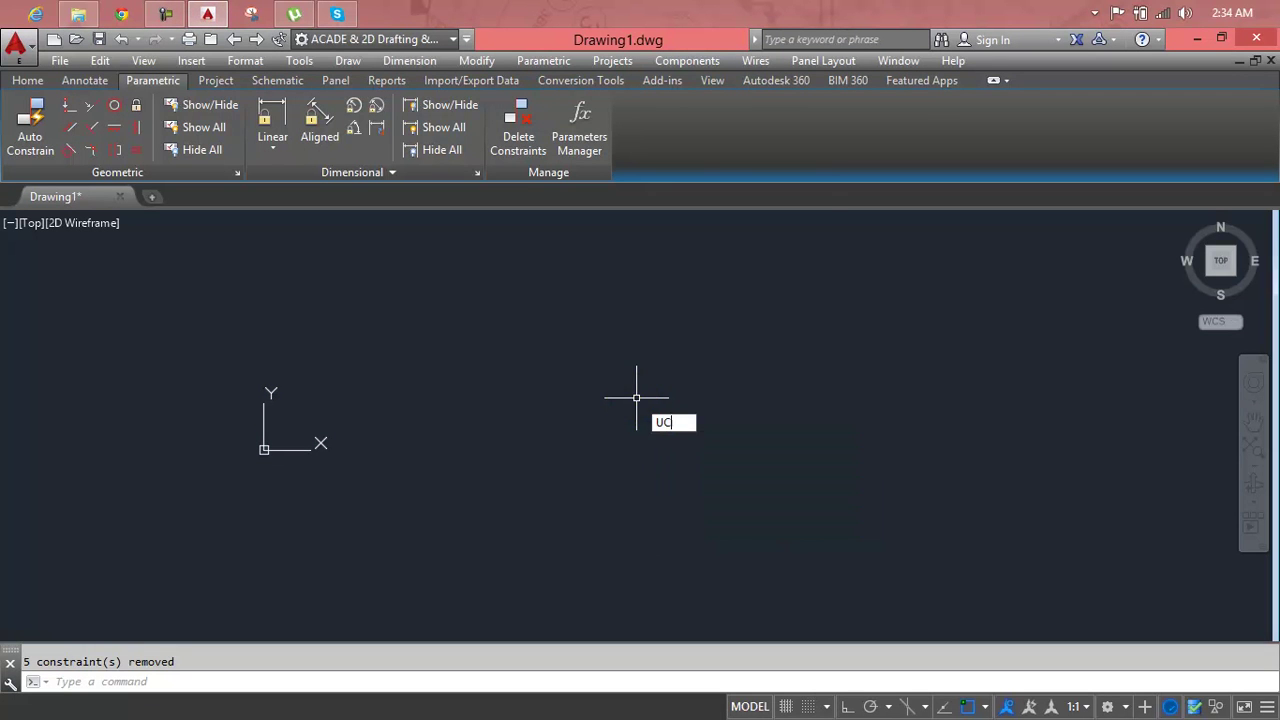
key(Return)
click(565, 334)
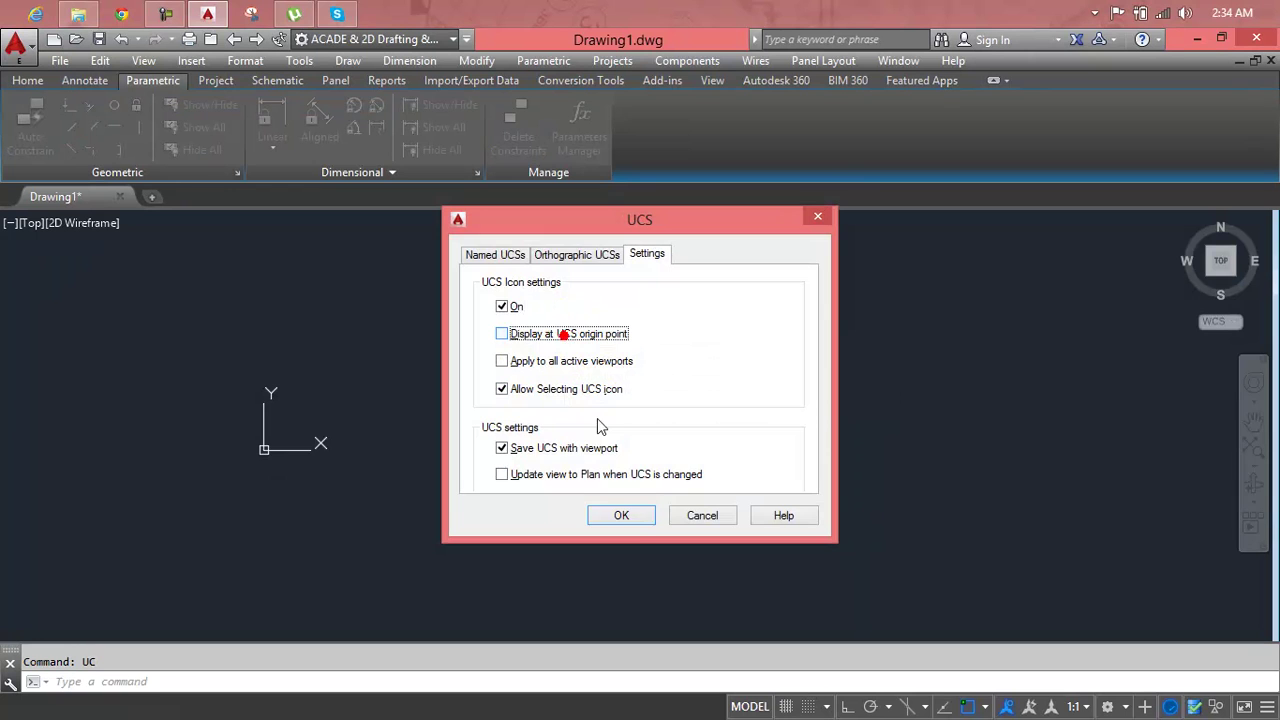
click(625, 512)
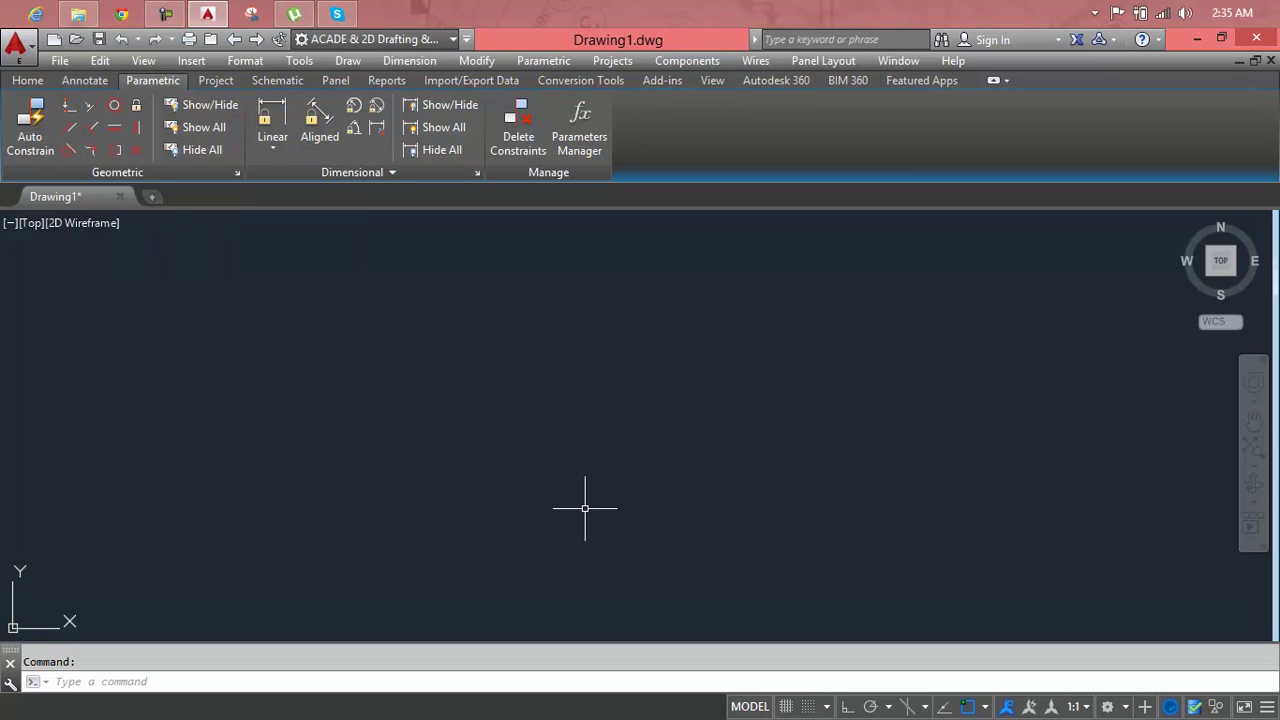
Draw one line toward the lower left and a second line crossing it down-right
text(l)
key(Return)
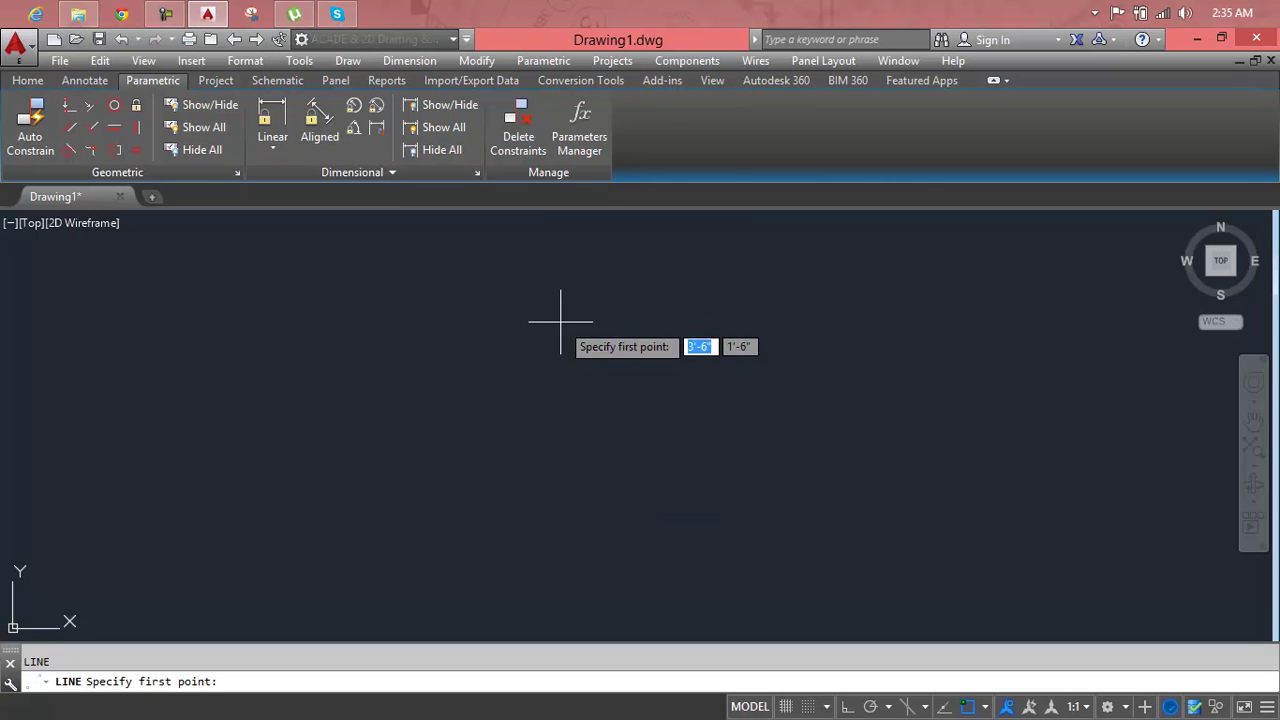
click(559, 286)
click(313, 553)
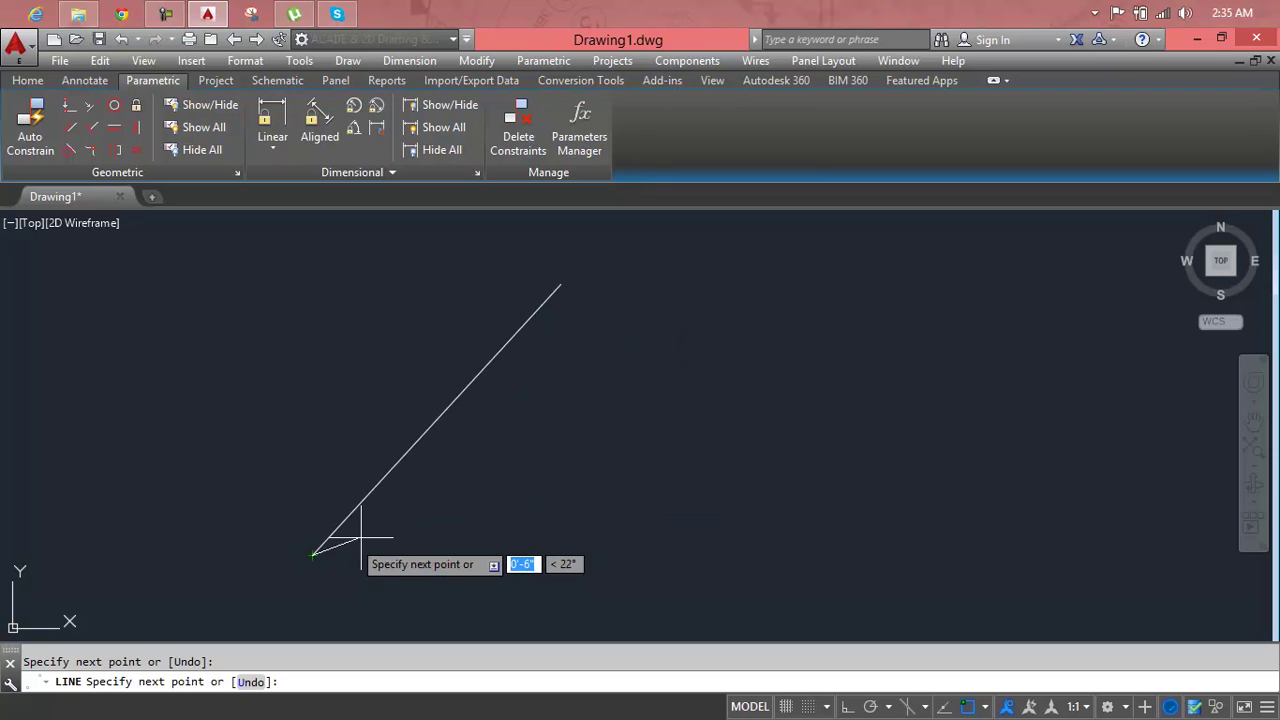
key(Return)
key(Return)
click(504, 251)
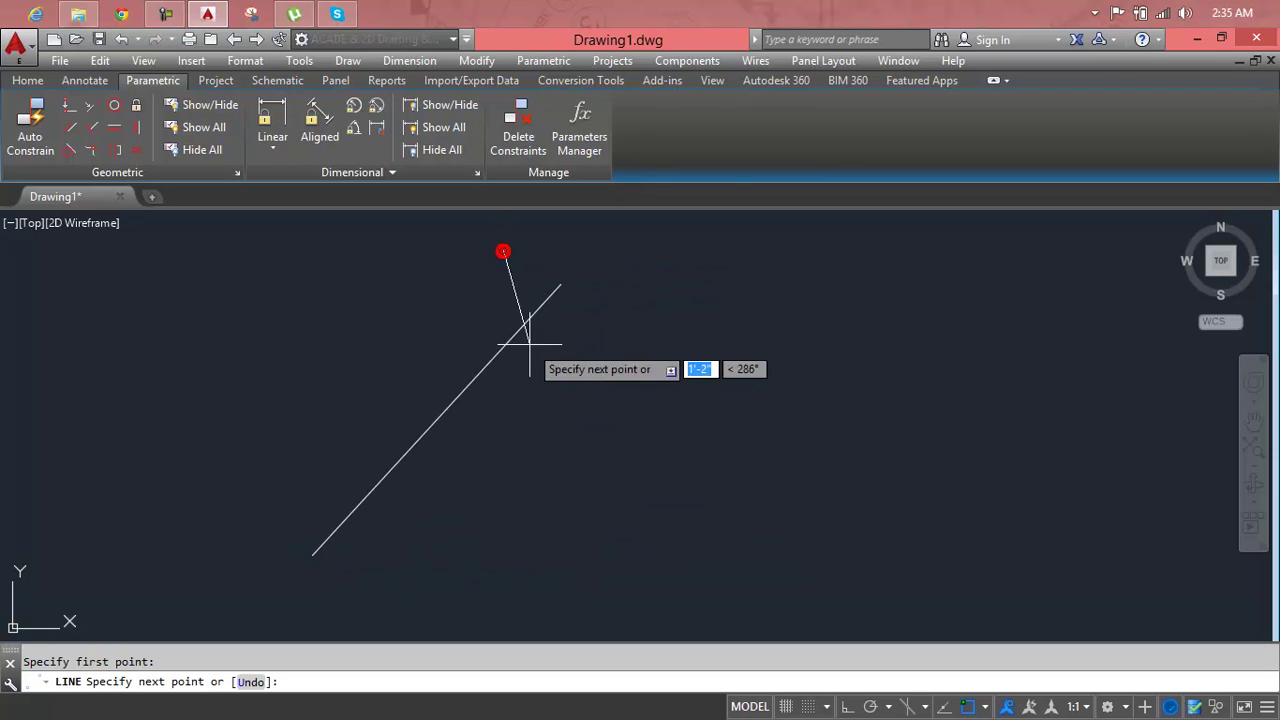
click(611, 594)
key(Return)
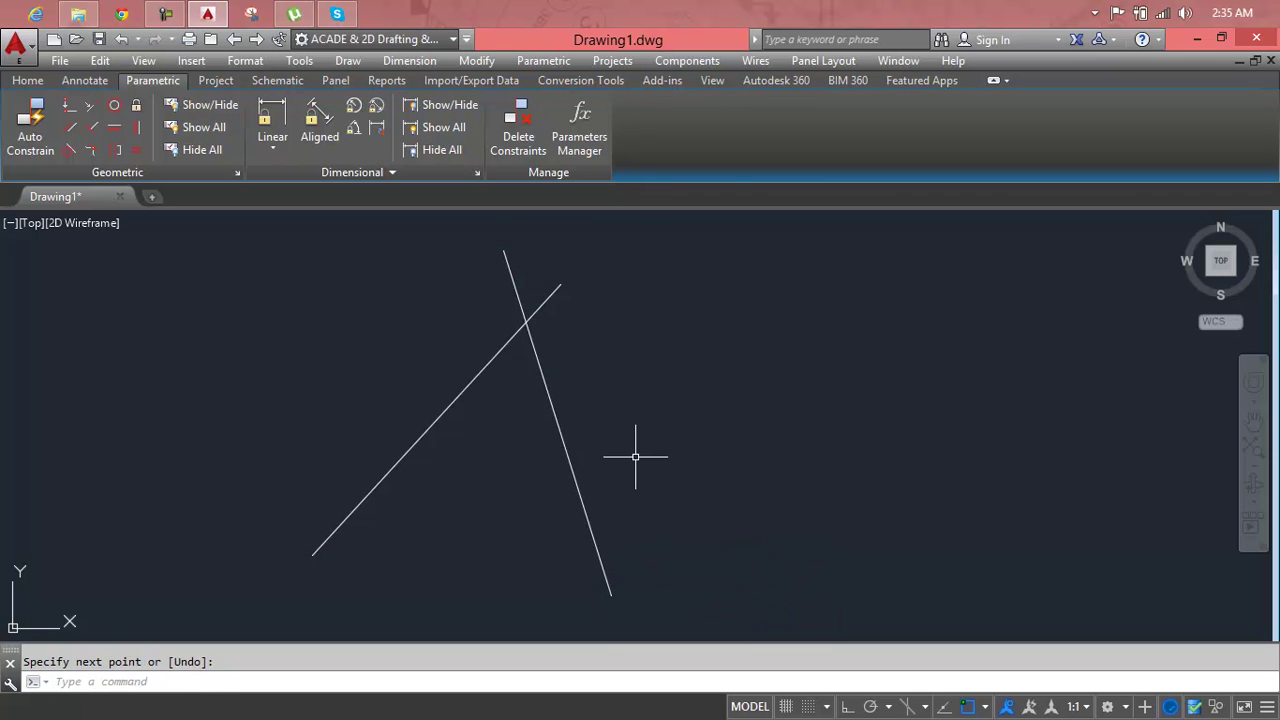
Select the steep and diagonal lines, then clear the selection
click(544, 396)
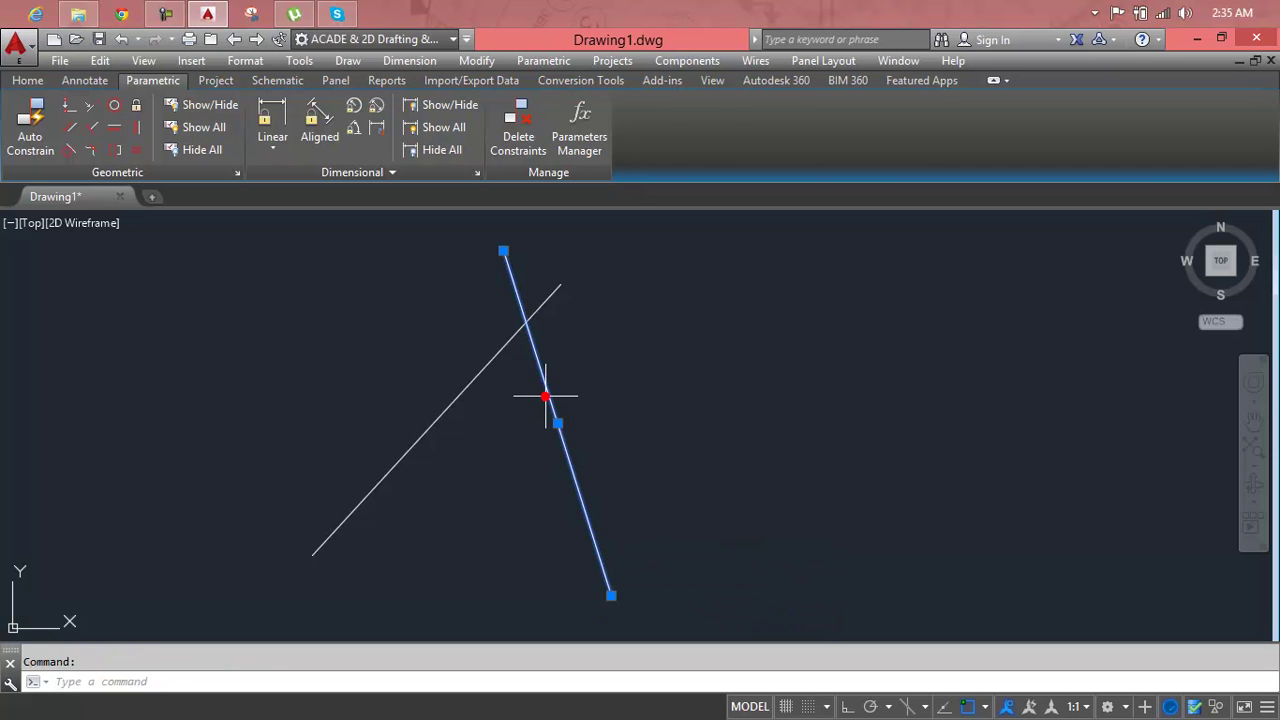
click(500, 352)
key(Escape)
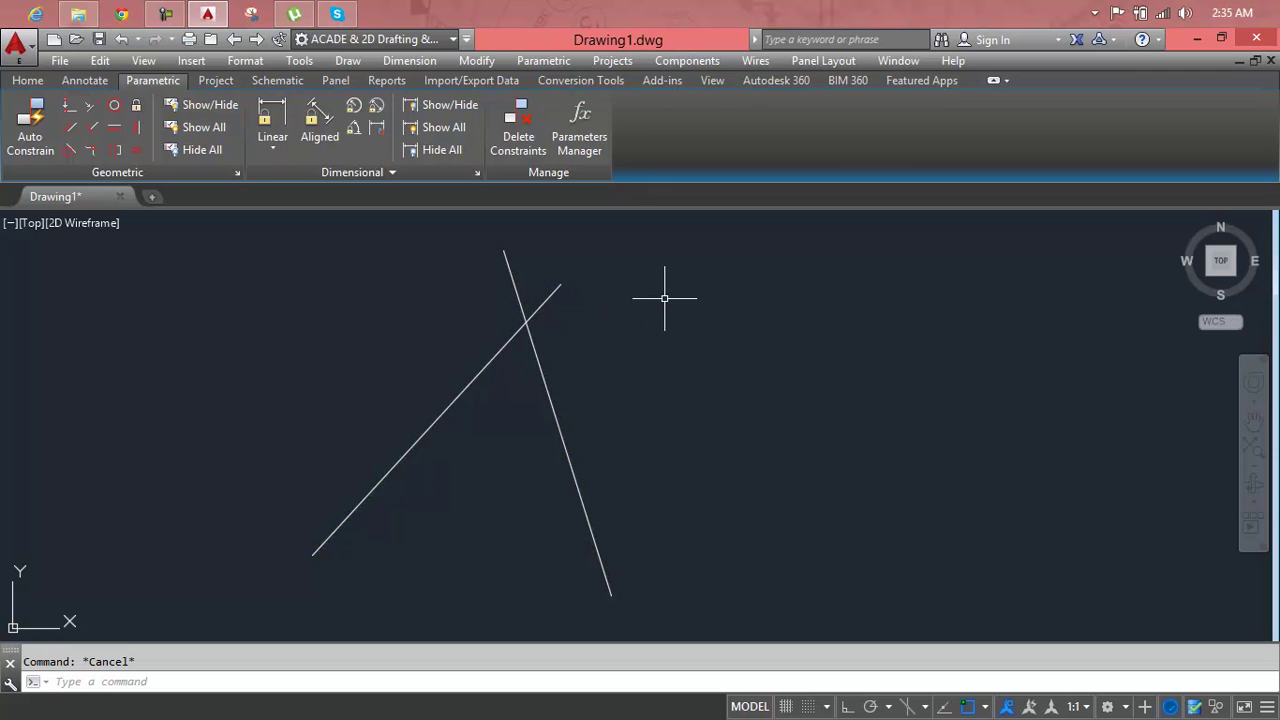
click(557, 422)
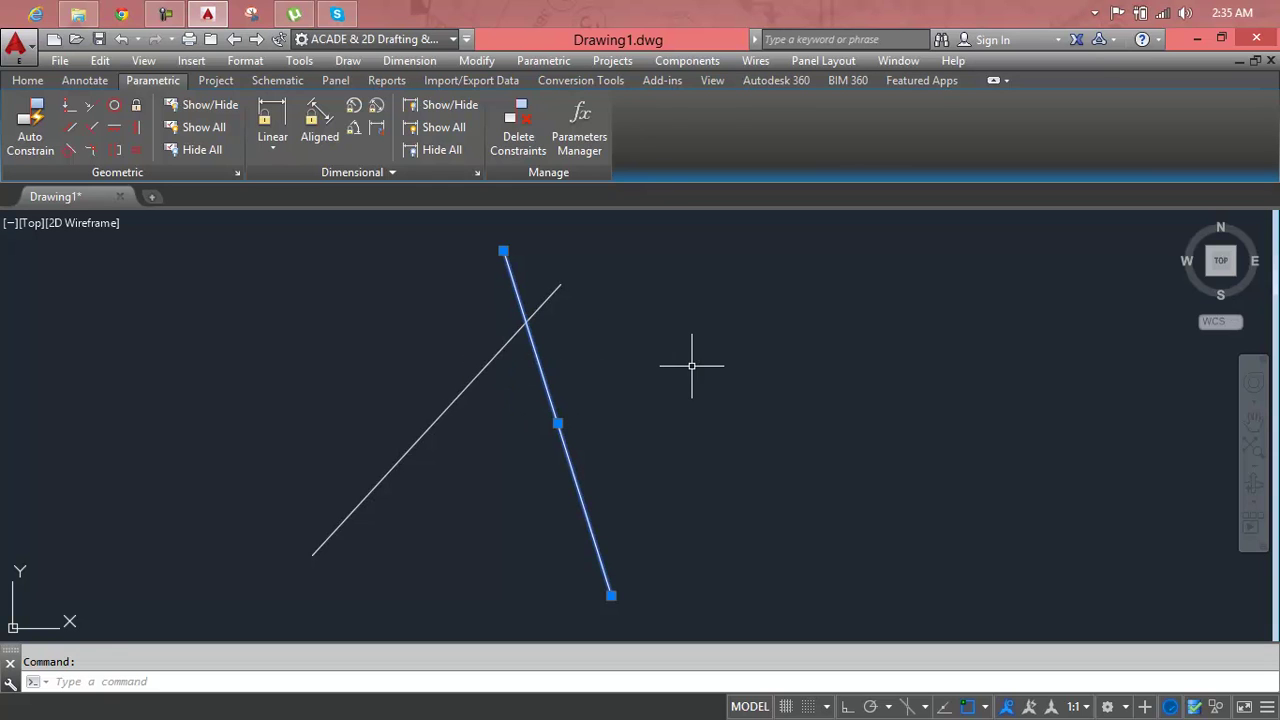
key(Escape)
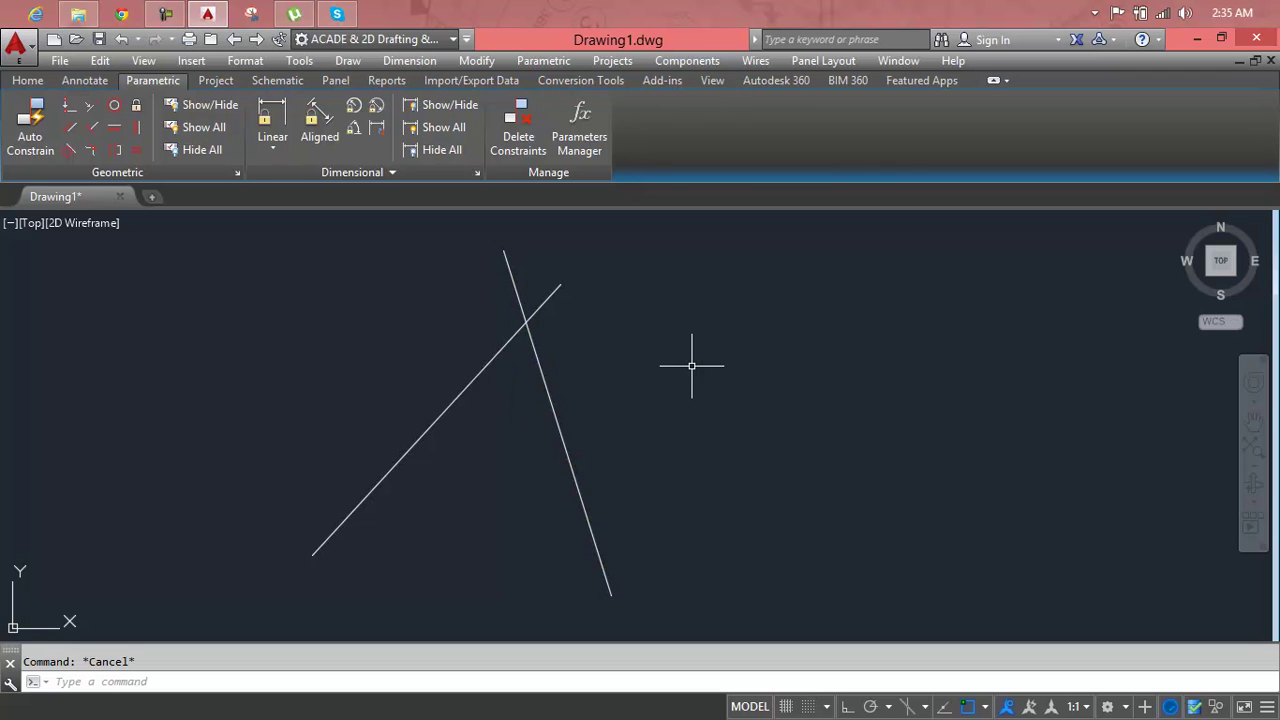
Apply a Parallel constraint making the diagonal line parallel to the steep line
click(77, 134)
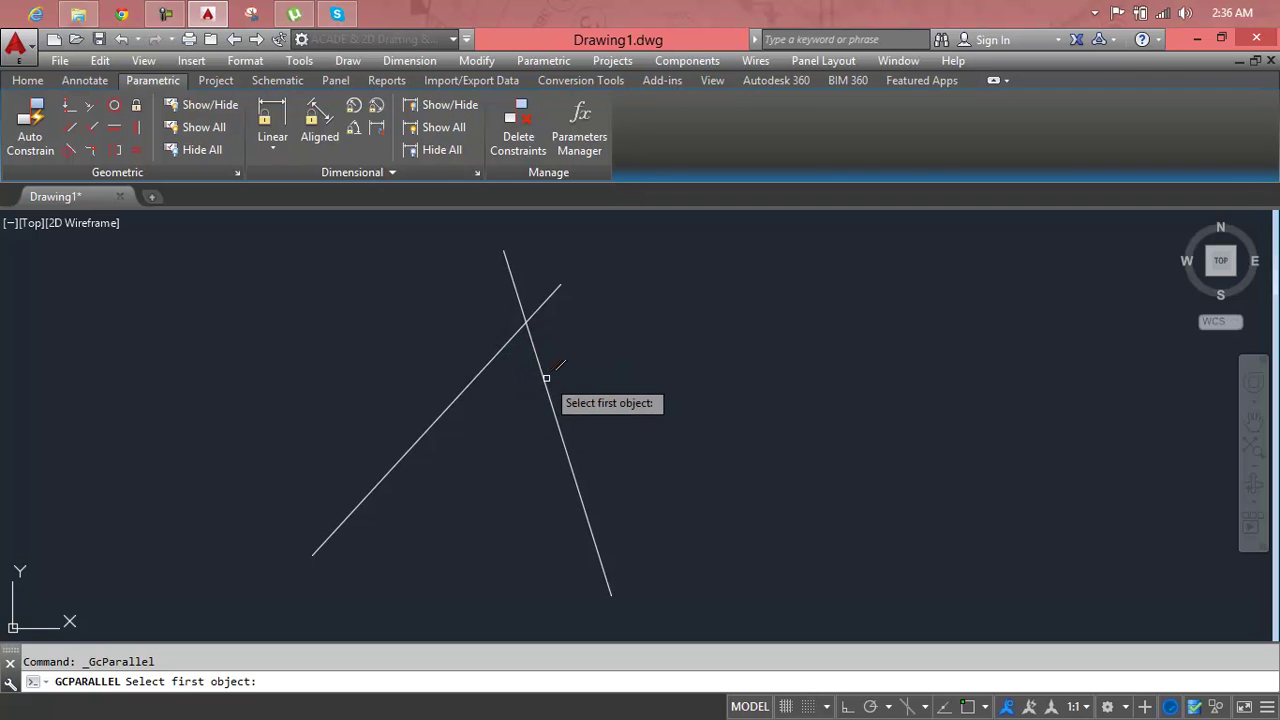
click(542, 378)
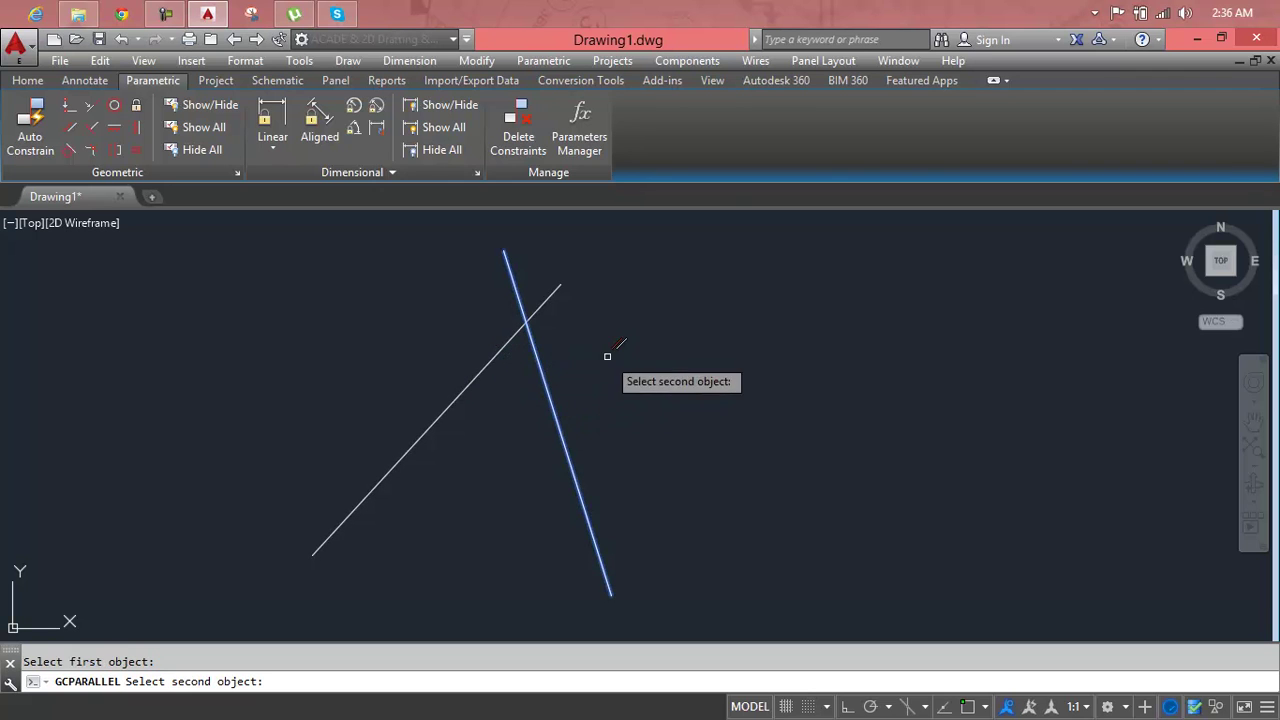
click(500, 348)
key(Escape)
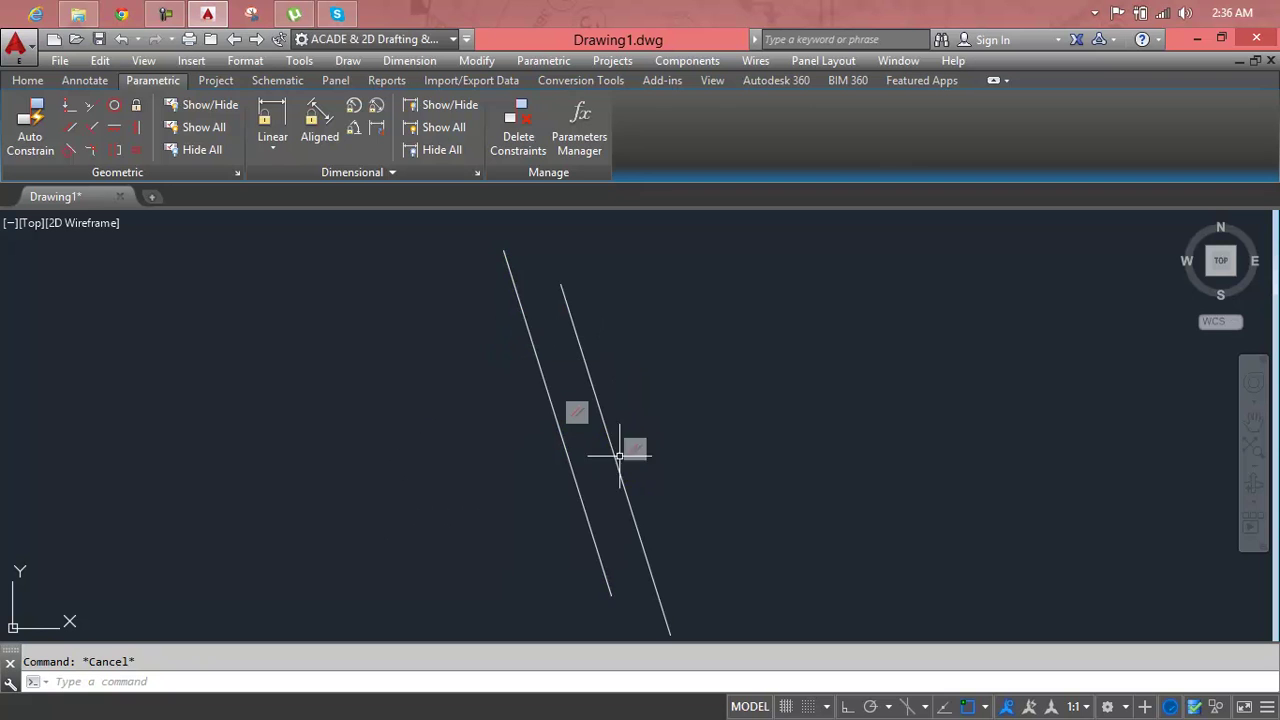
Move the slanted line further right using its midpoint grip
click(616, 452)
click(616, 456)
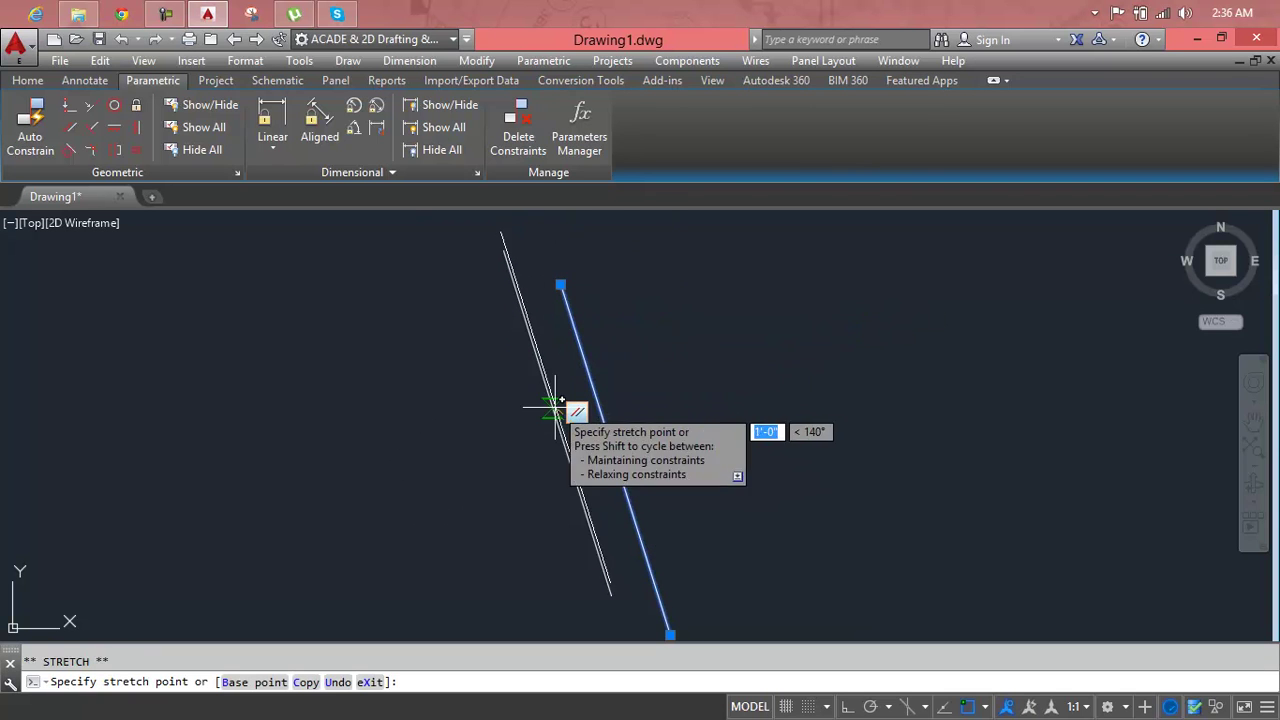
click(681, 410)
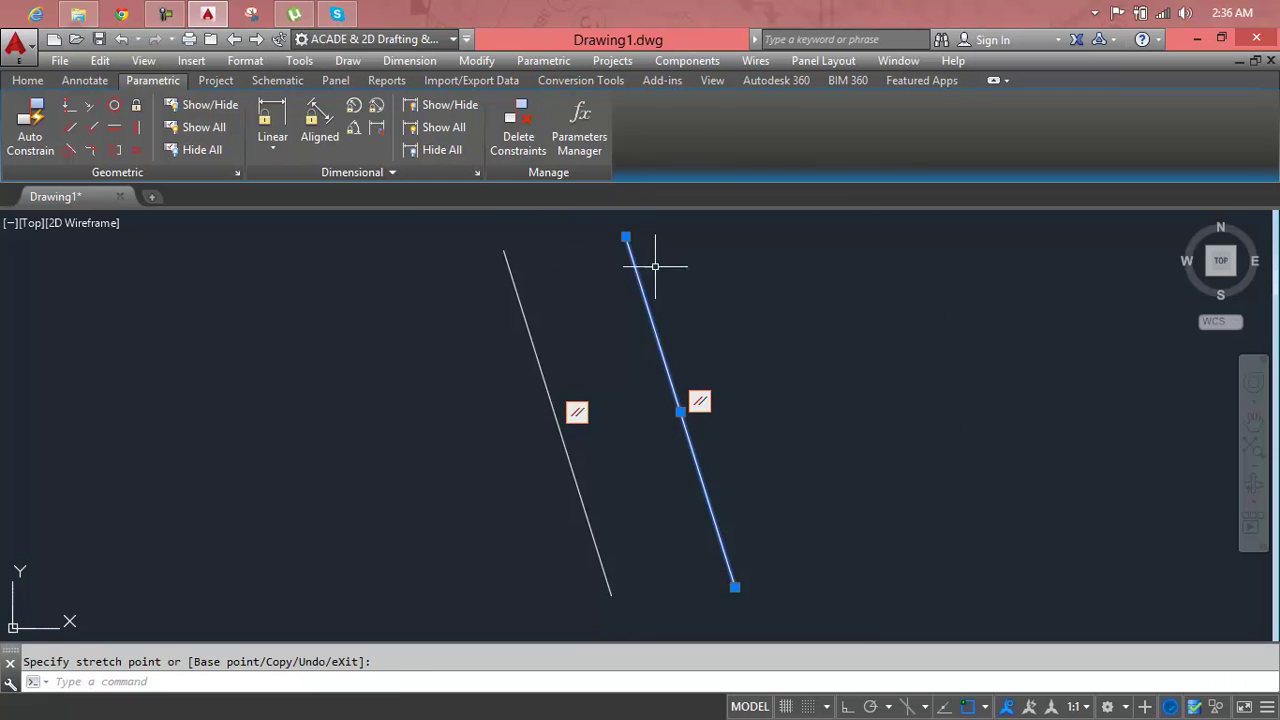
Drag line endpoints and midpoints to see both parallel lines rotate together
click(625, 237)
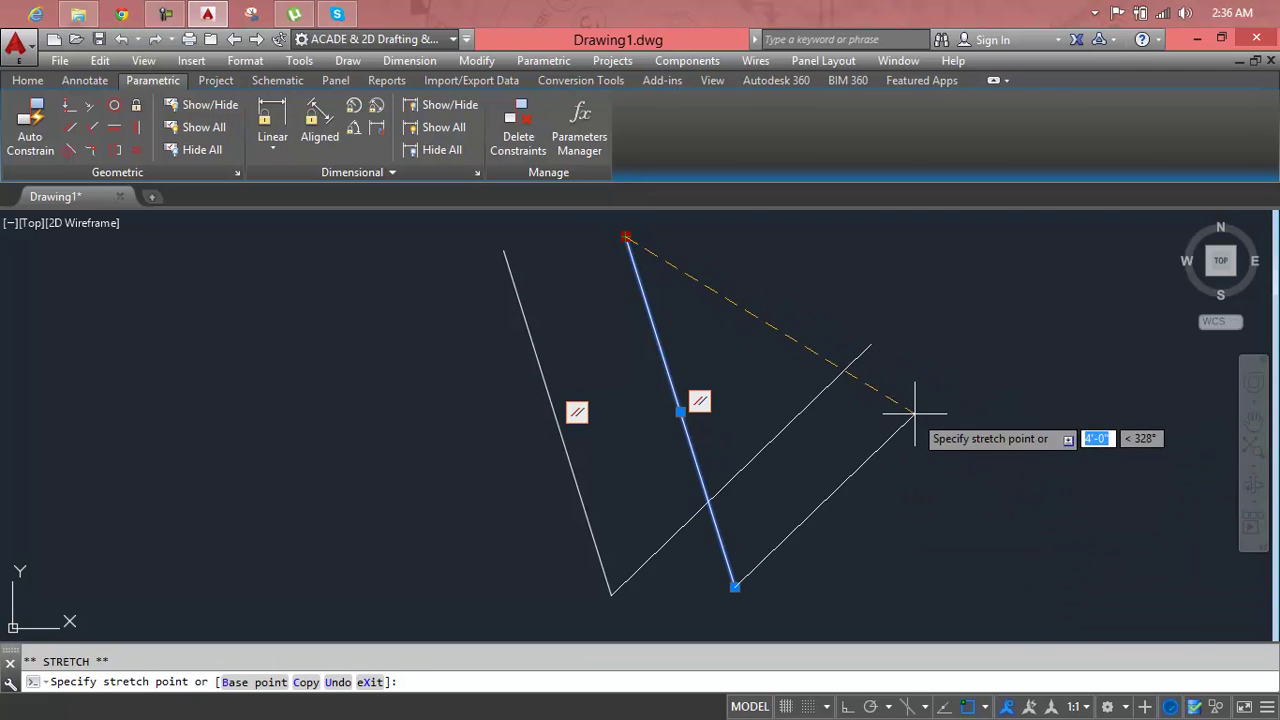
click(990, 421)
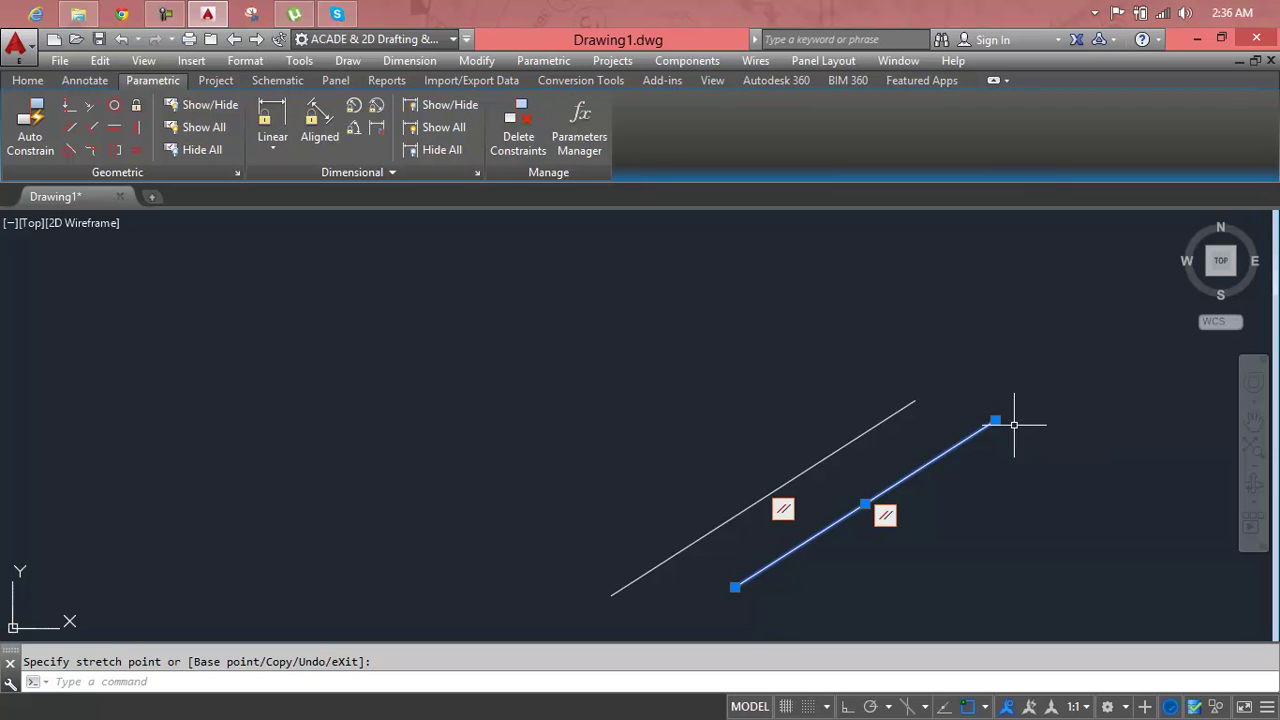
click(908, 404)
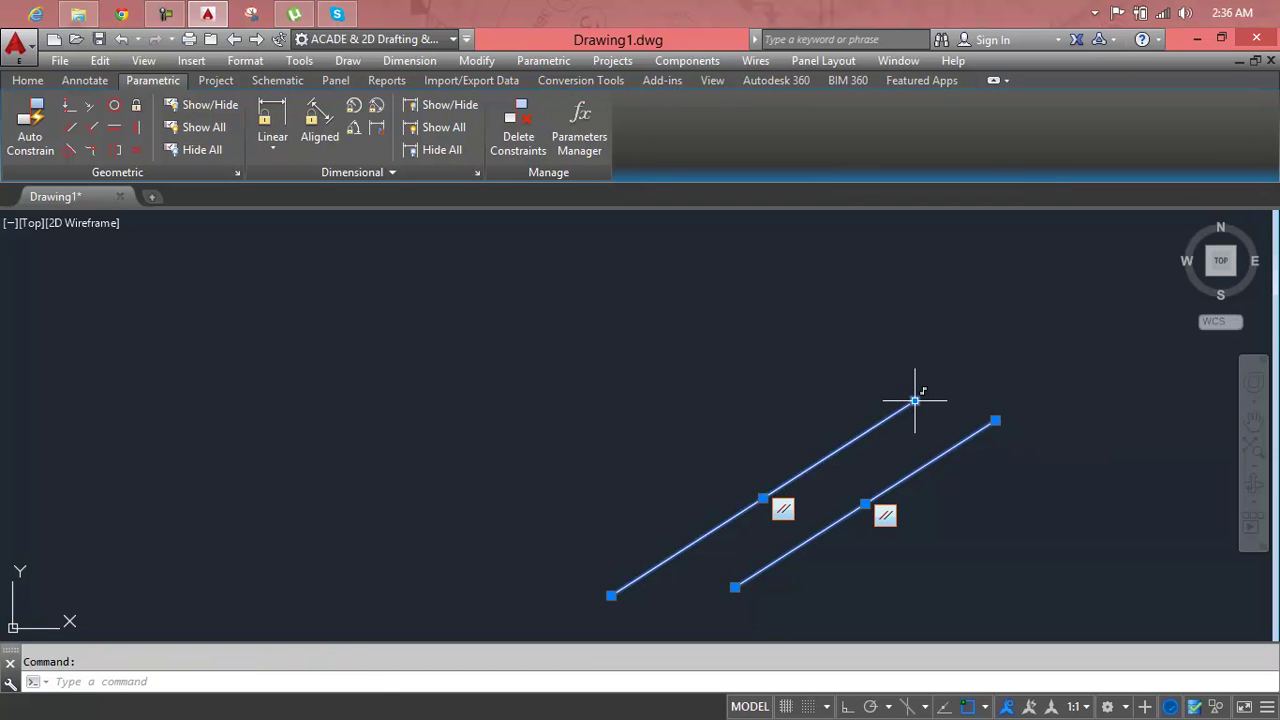
click(912, 403)
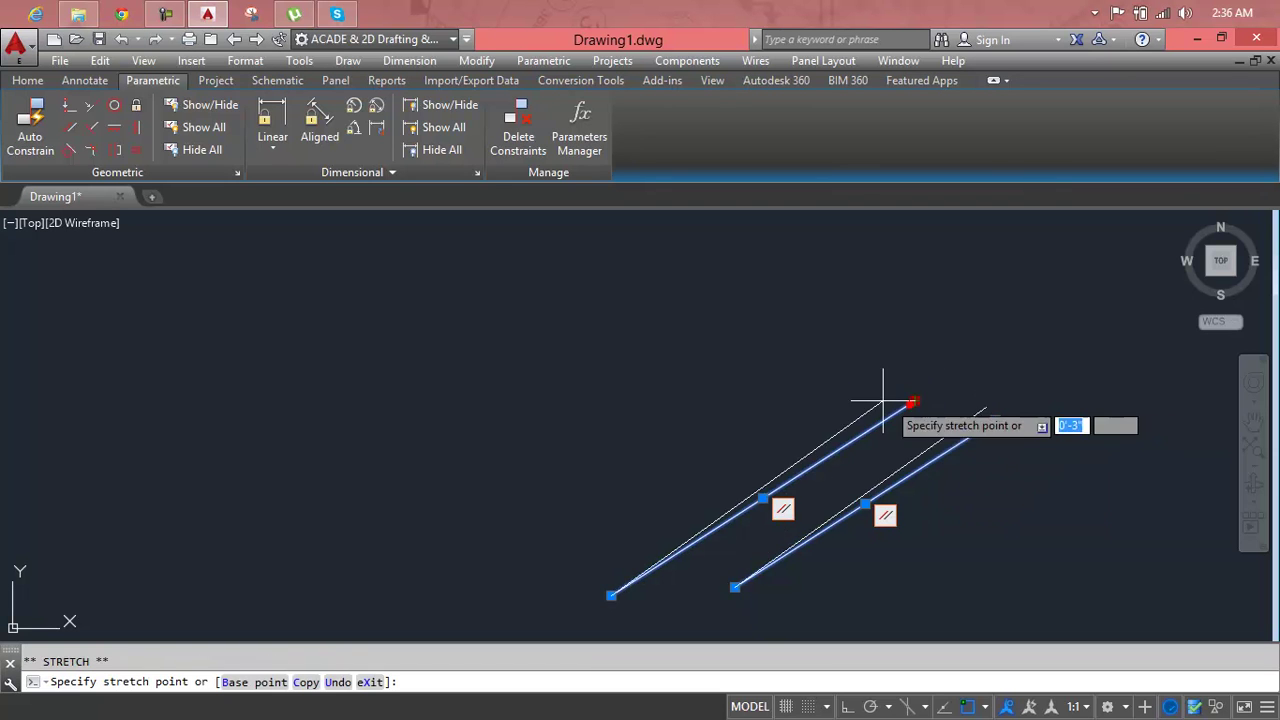
click(254, 331)
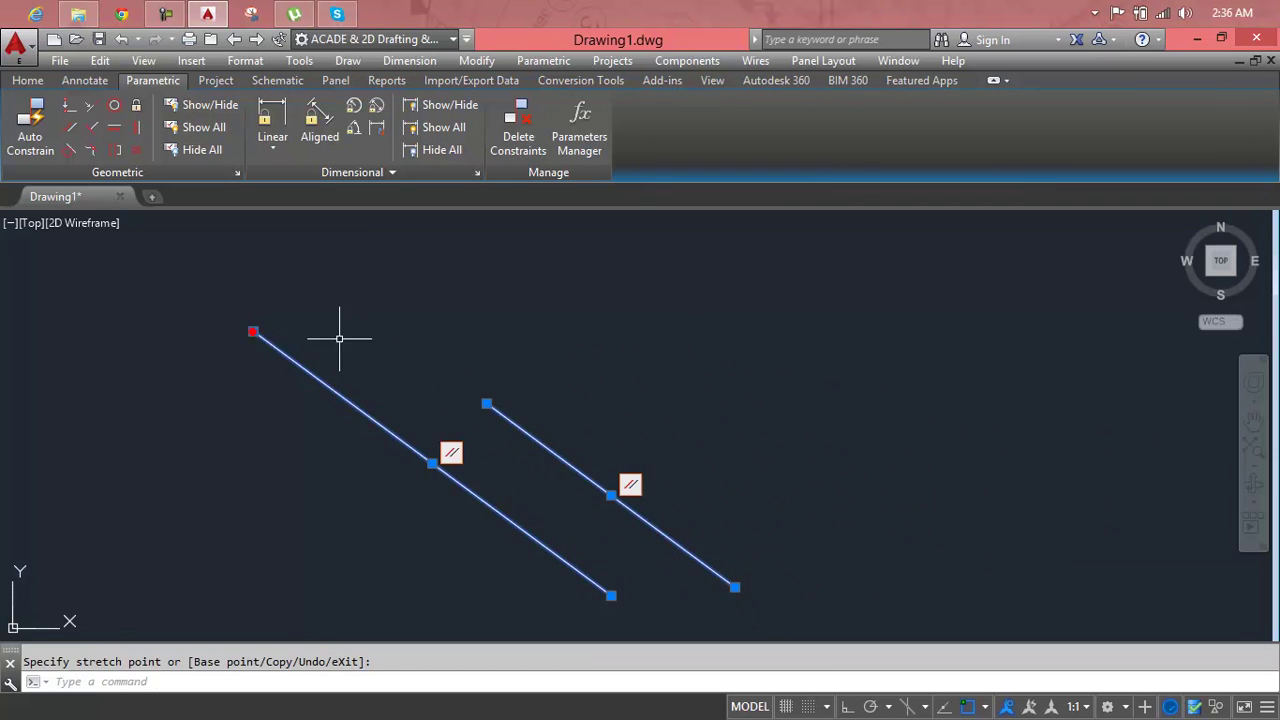
click(486, 403)
click(281, 281)
Window-select the lines and hide both parallel constraint markers
click(697, 317)
click(634, 360)
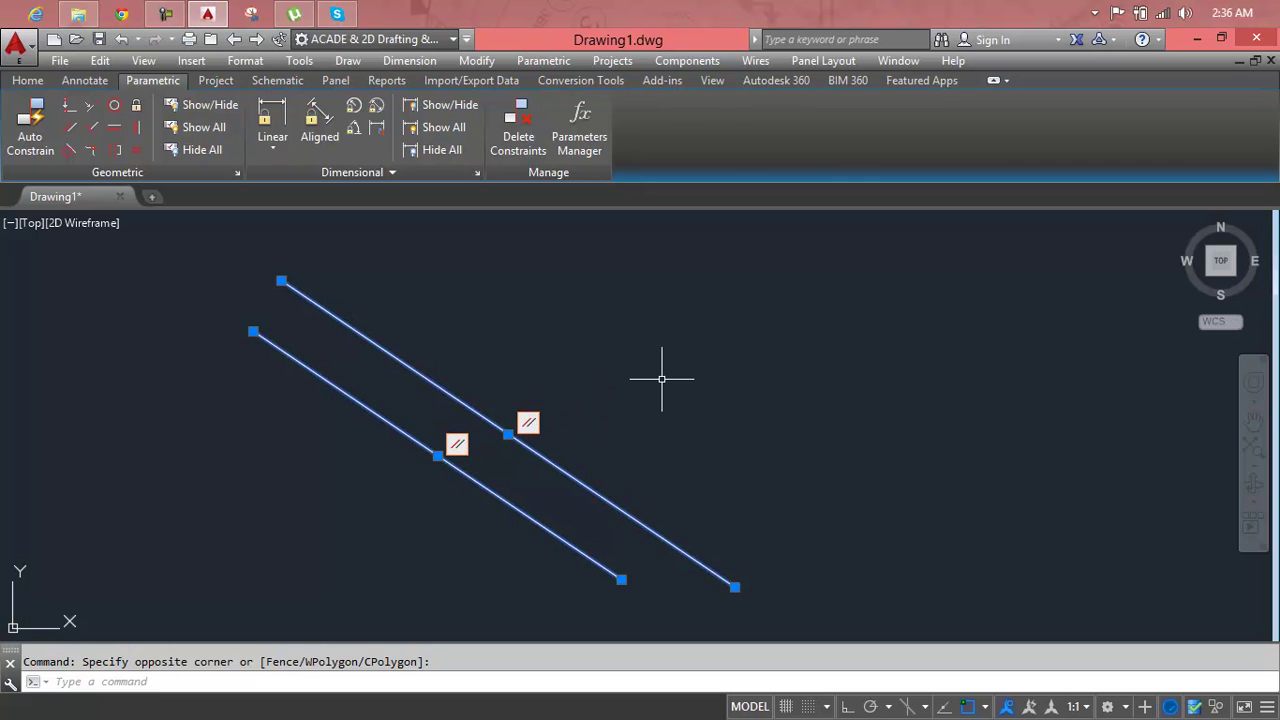
click(528, 428)
click(535, 440)
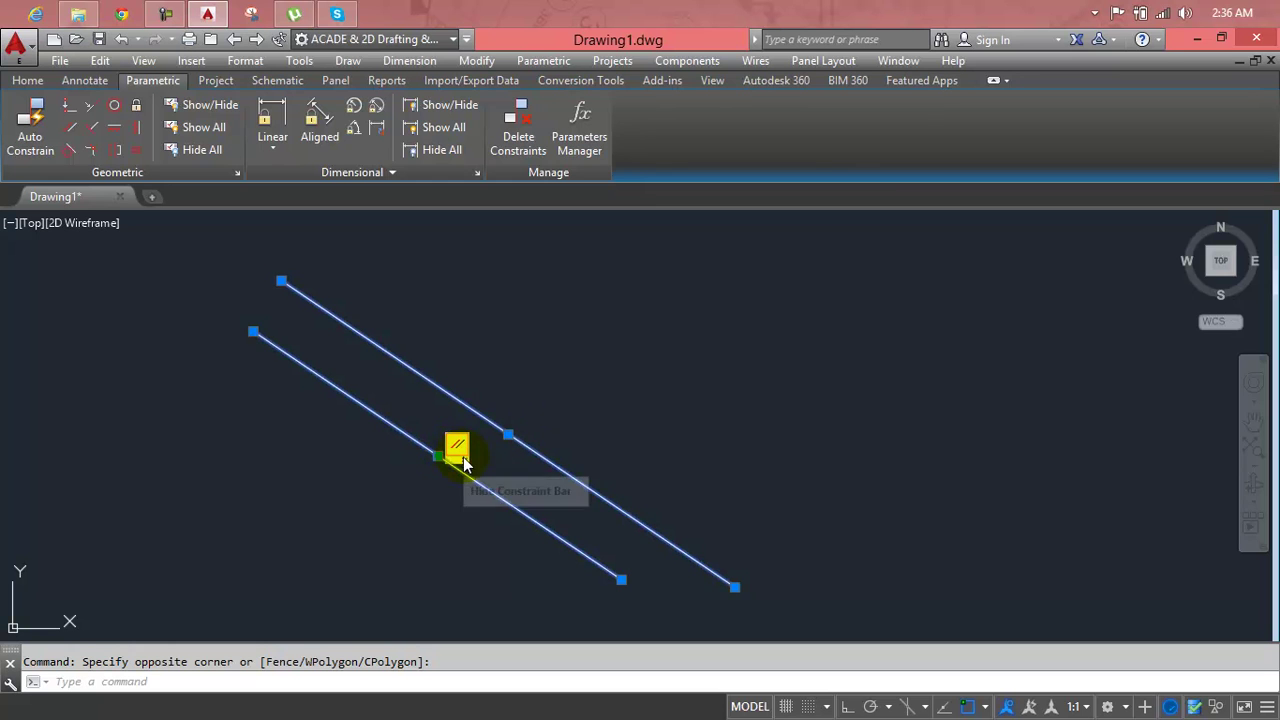
Move the upper line up-right and stretch its endpoint so both lines turn near-vertical
click(508, 435)
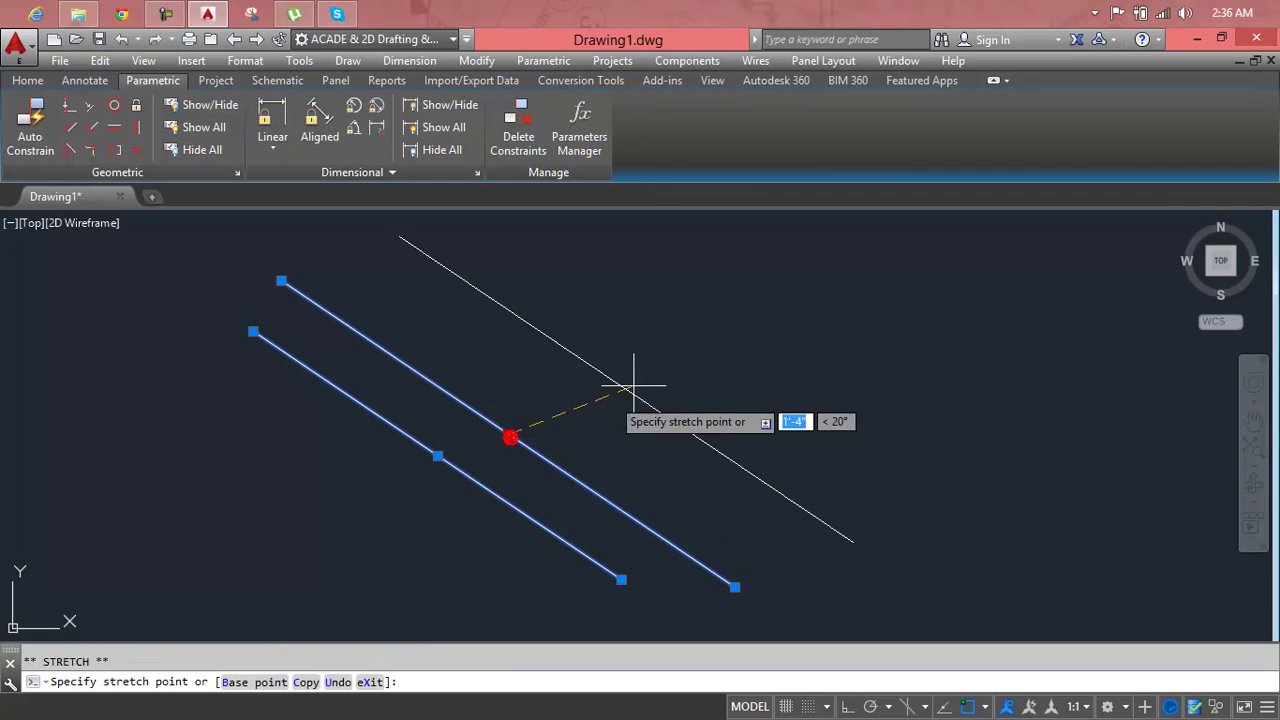
click(766, 363)
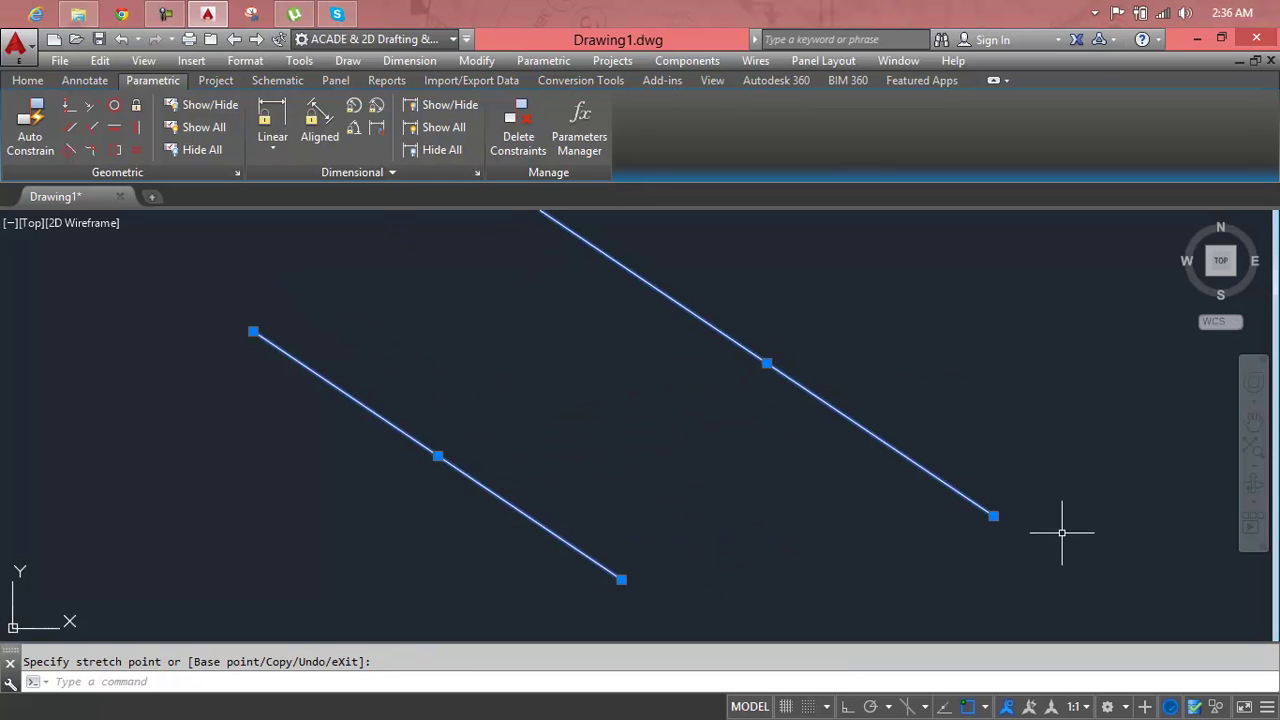
click(995, 517)
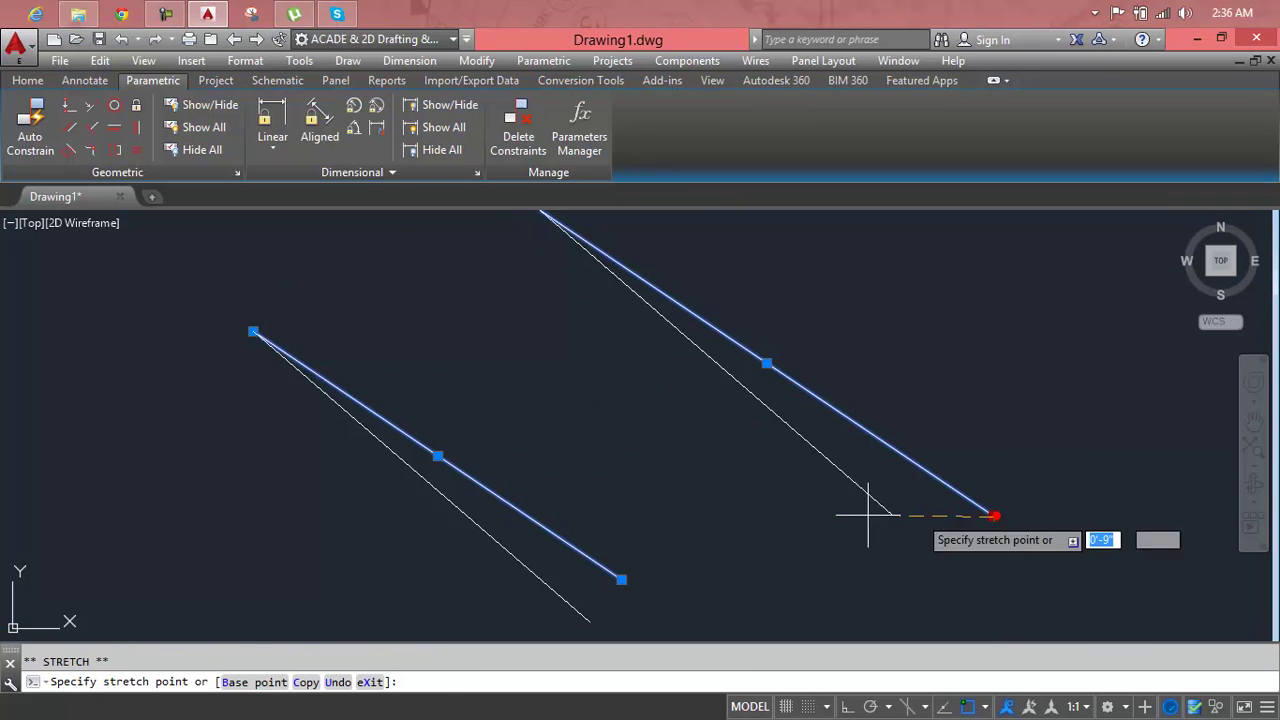
click(545, 534)
scroll(650, 474, down, 3)
middle_drag(657, 463, 734, 434)
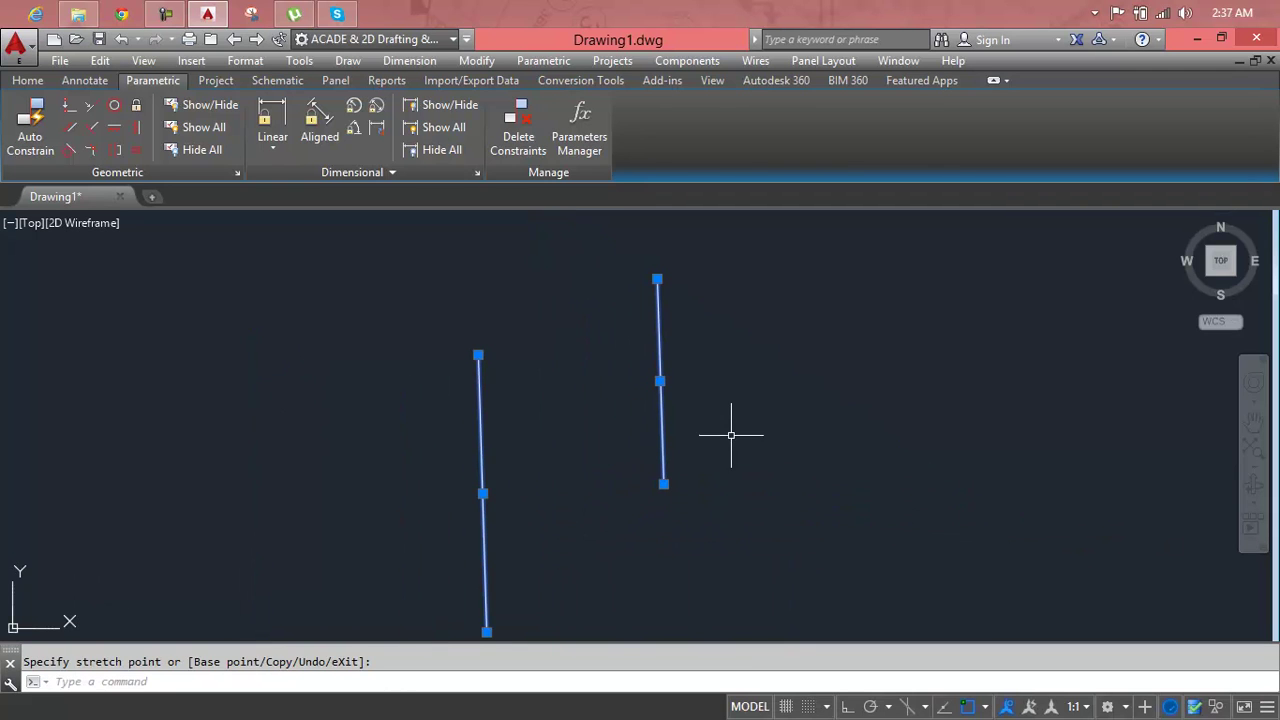
Toggle constraint markers with Show All, Hide All, then Show All again
click(195, 127)
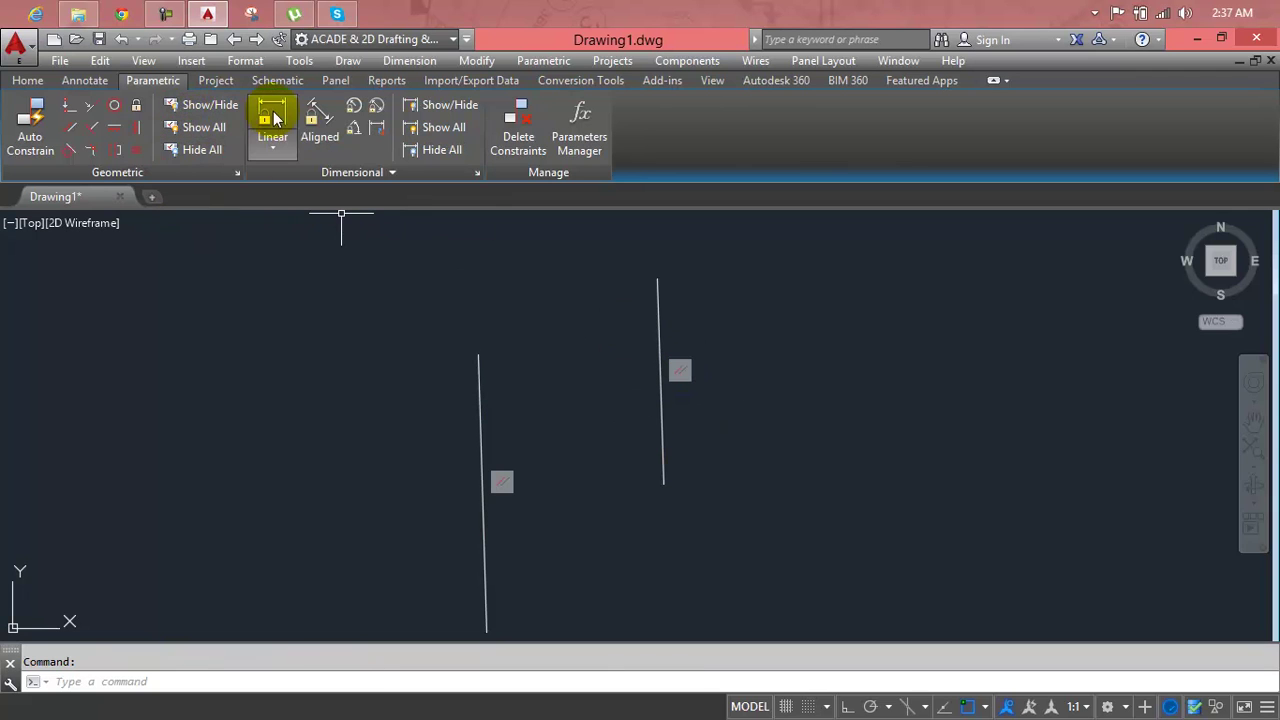
click(219, 155)
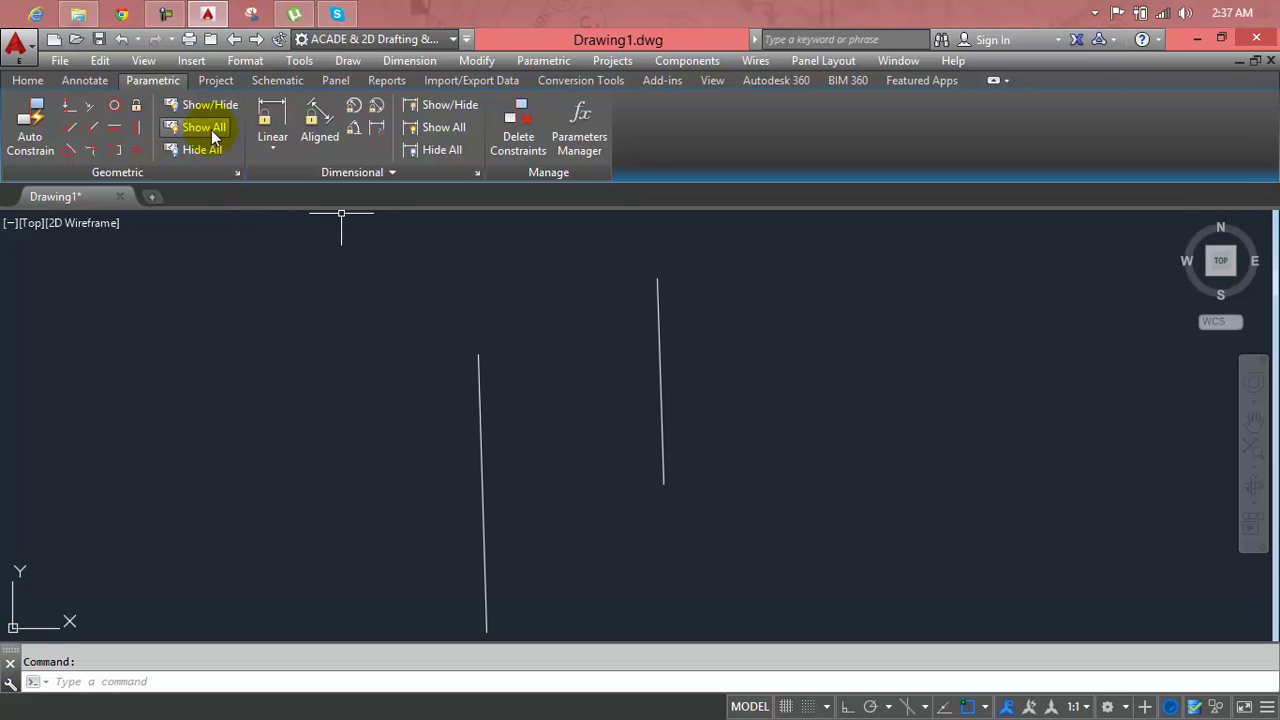
click(180, 128)
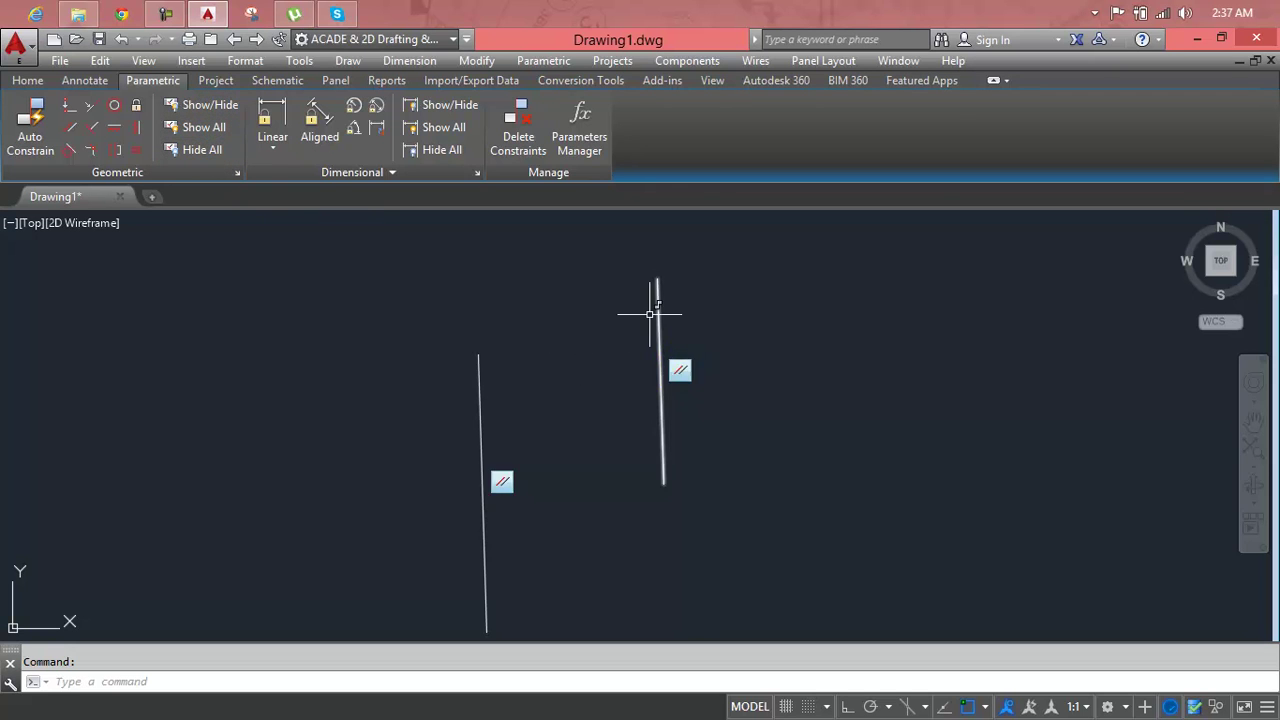
Erase the right vertical line, then the left one
click(657, 307)
key(Delete)
click(757, 277)
click(314, 506)
key(Delete)
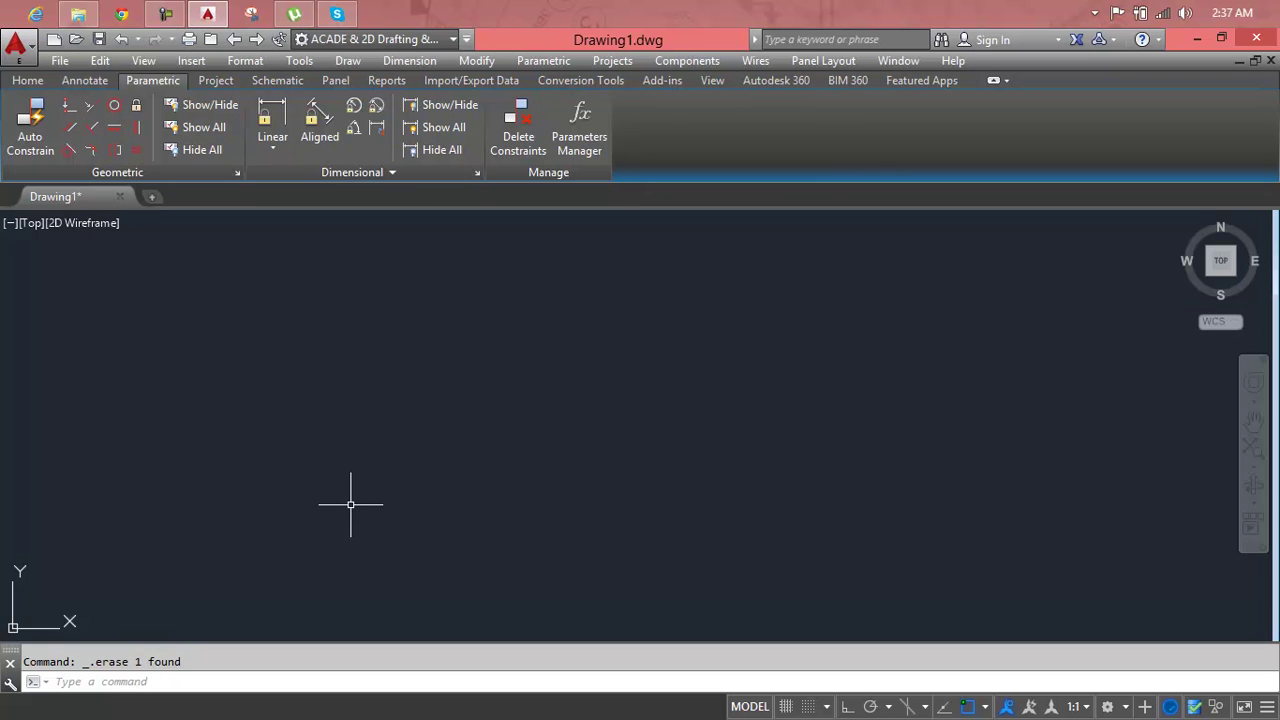
Draw two lines rising to the right, the second slightly below the first
text(l)
key(Return)
click(323, 437)
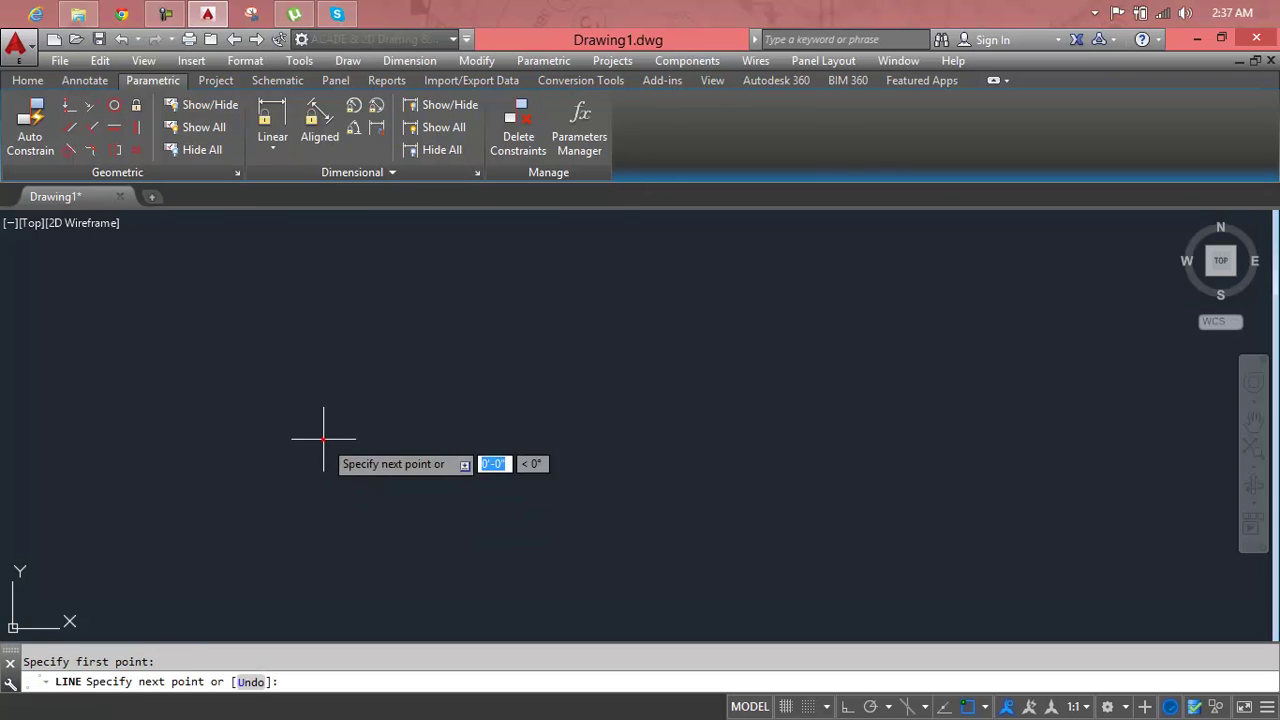
click(790, 270)
key(Return)
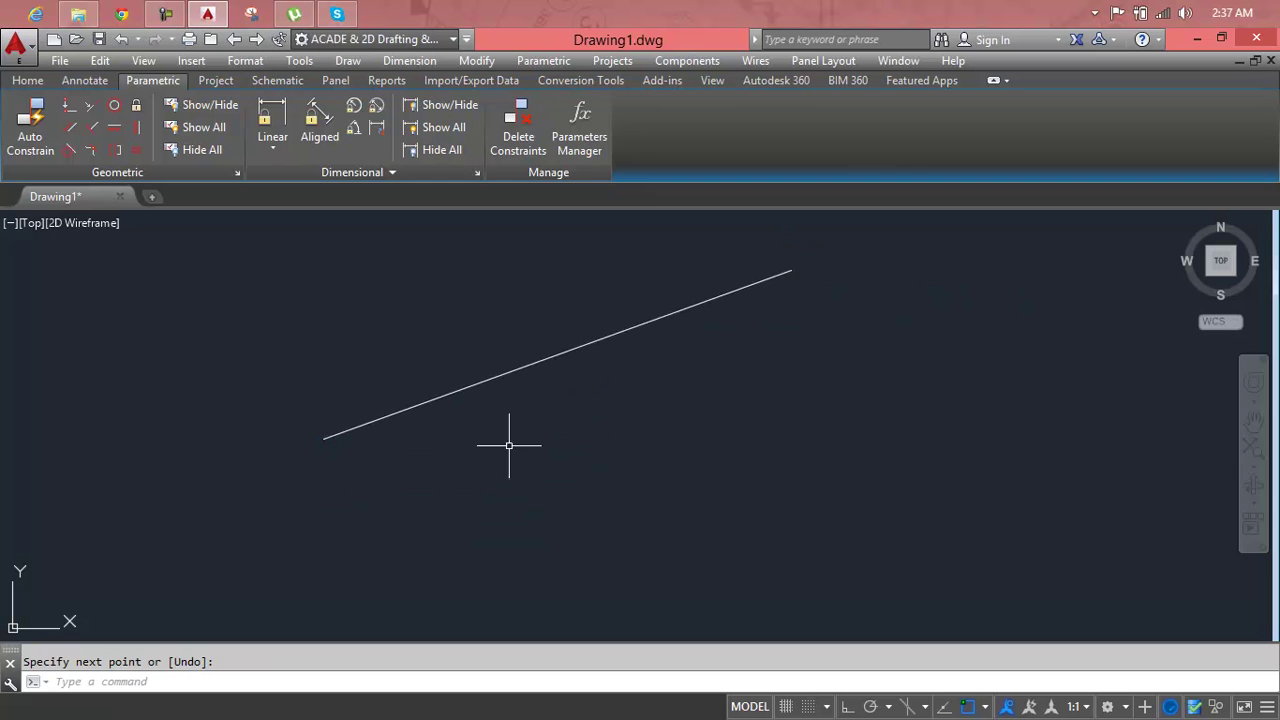
key(Return)
click(362, 499)
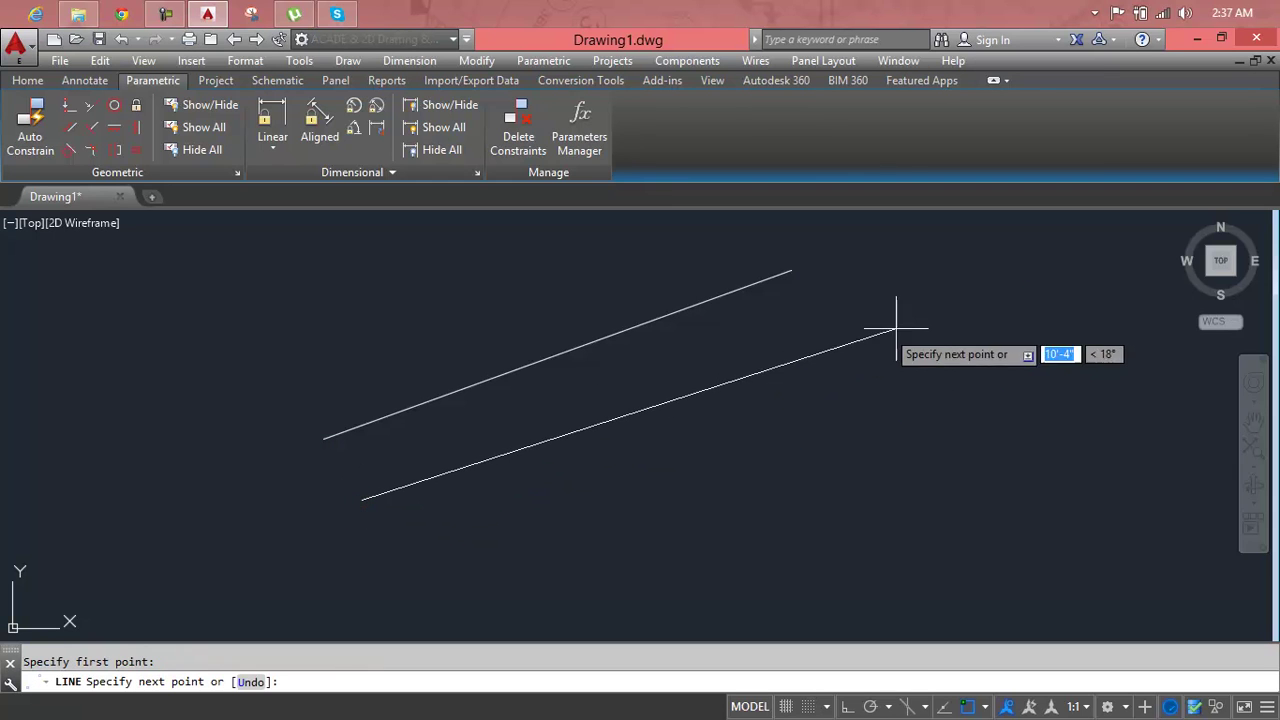
click(809, 329)
key(Return)
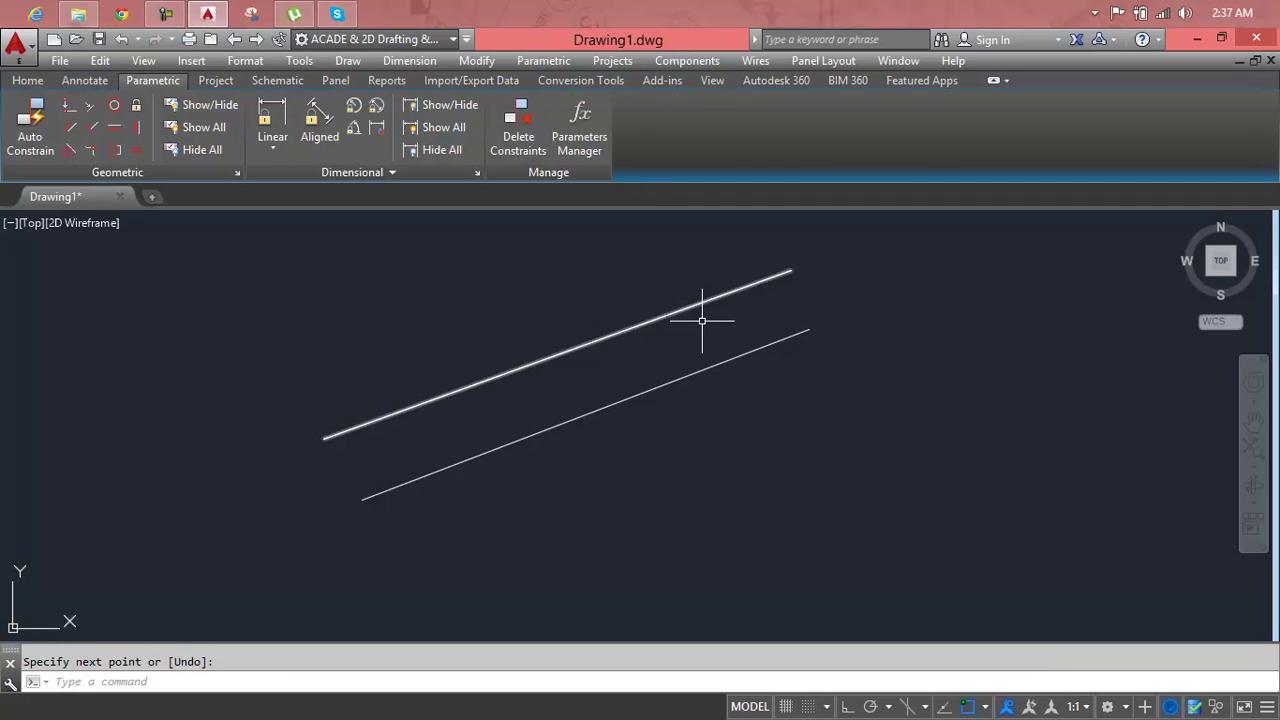
Constrain the upper line perpendicular to the lower line, then recentre the view
click(96, 136)
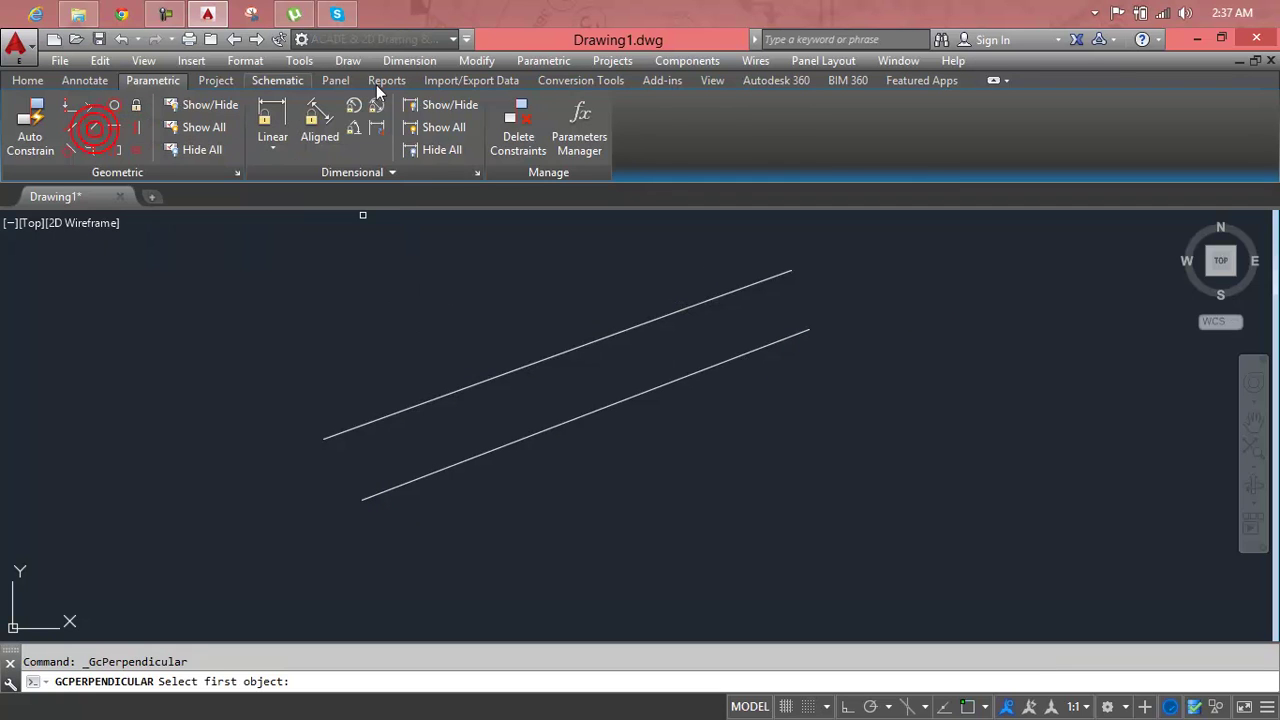
click(638, 395)
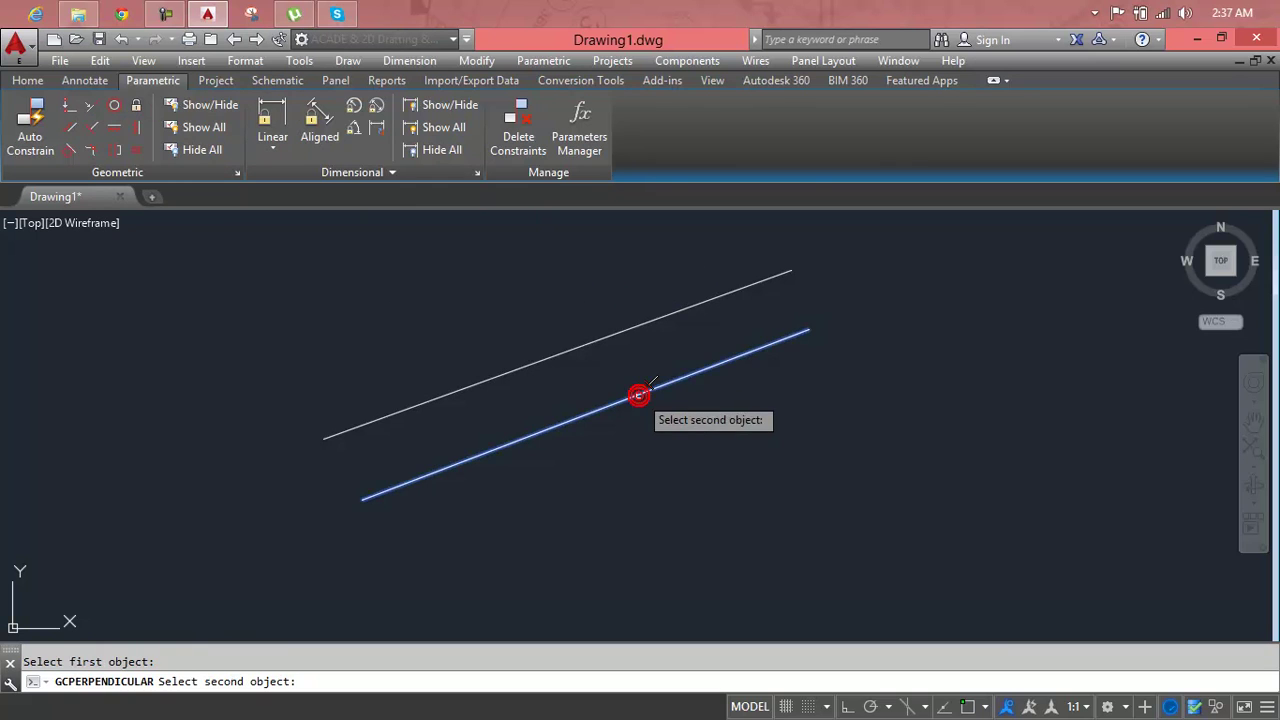
click(622, 330)
scroll(757, 343, down, 1)
middle_drag(757, 343, 764, 420)
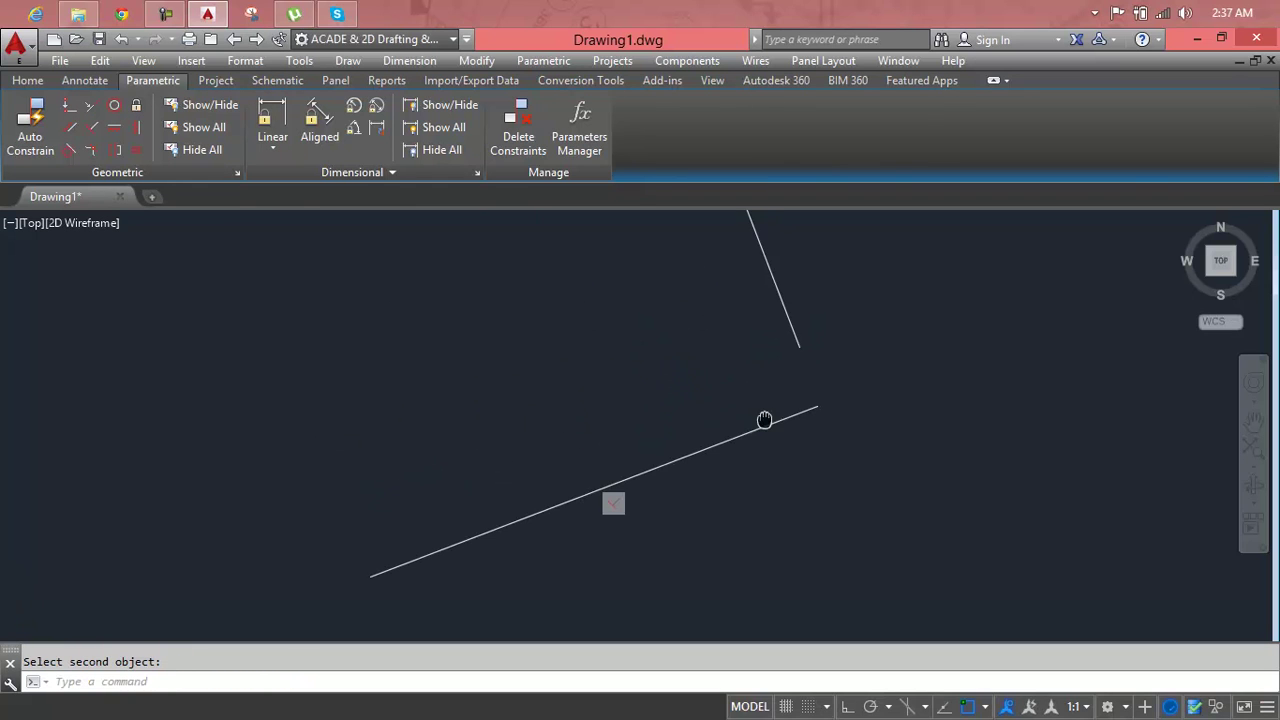
Select the upper line, pan to recentre the drawing, then begin selecting the lower line
click(783, 315)
scroll(785, 315, down, 1)
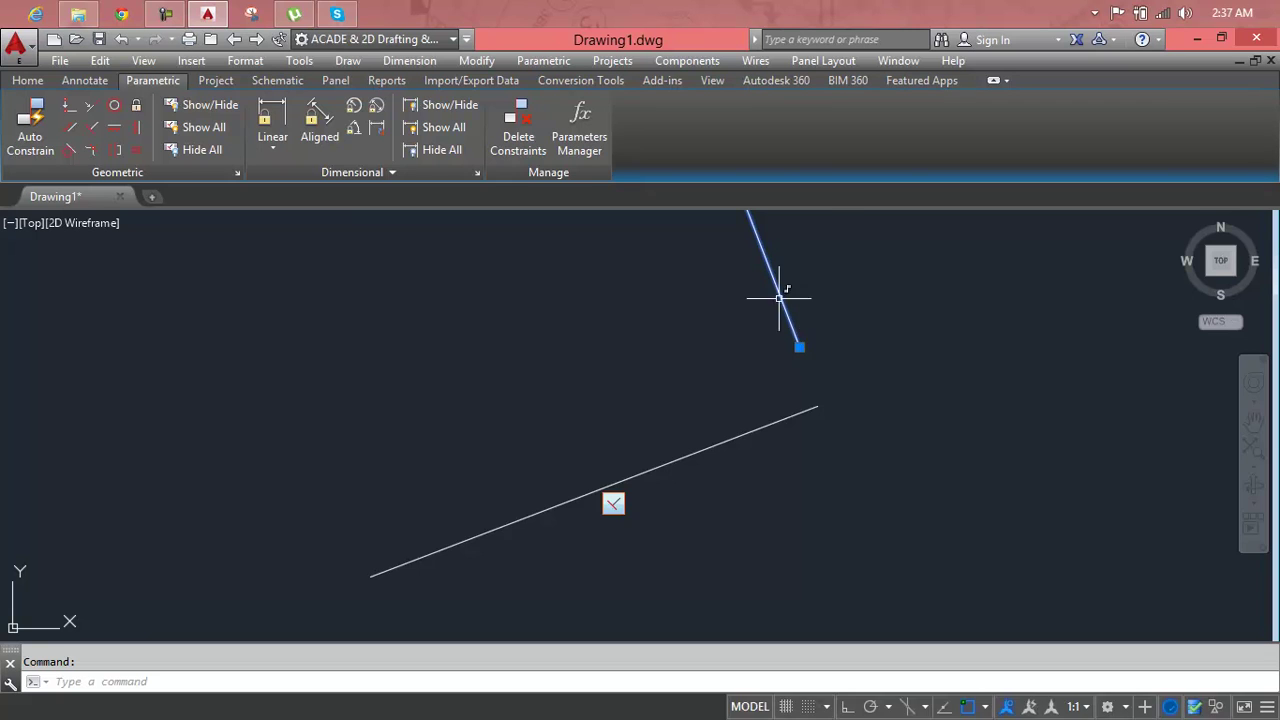
scroll(767, 274, down, 1)
middle_drag(767, 274, 859, 306)
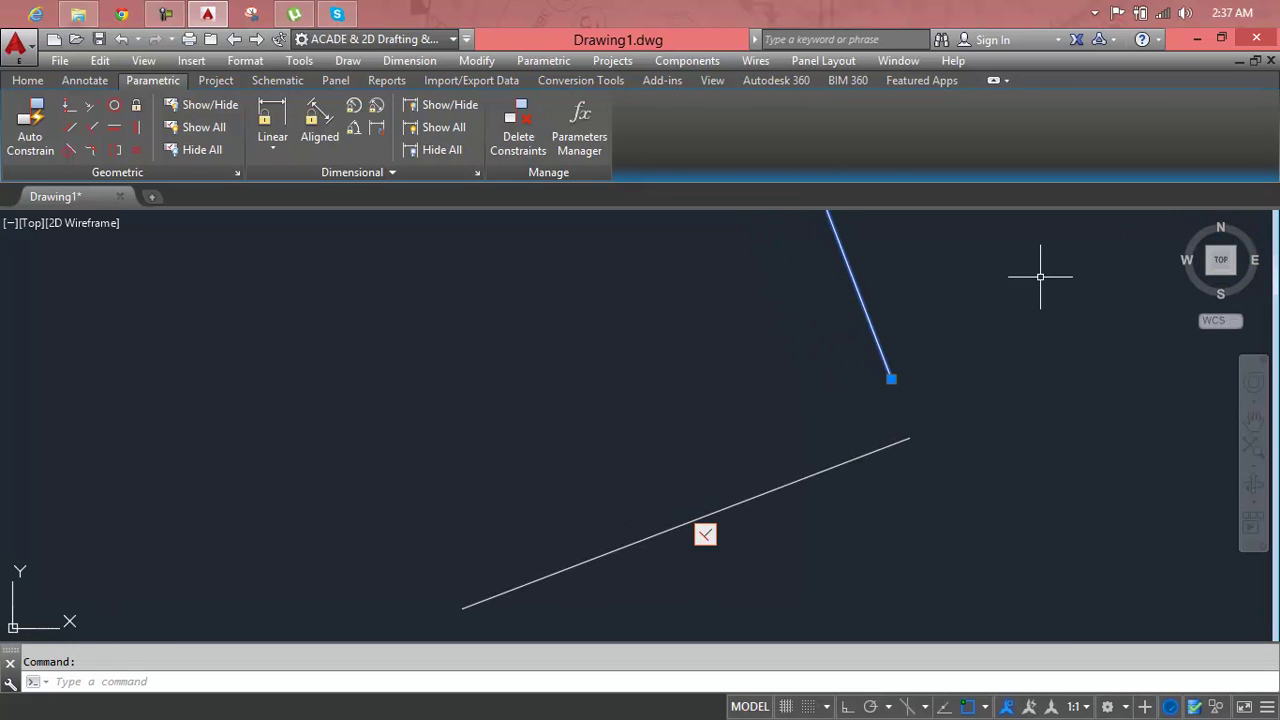
key(Escape)
click(786, 471)
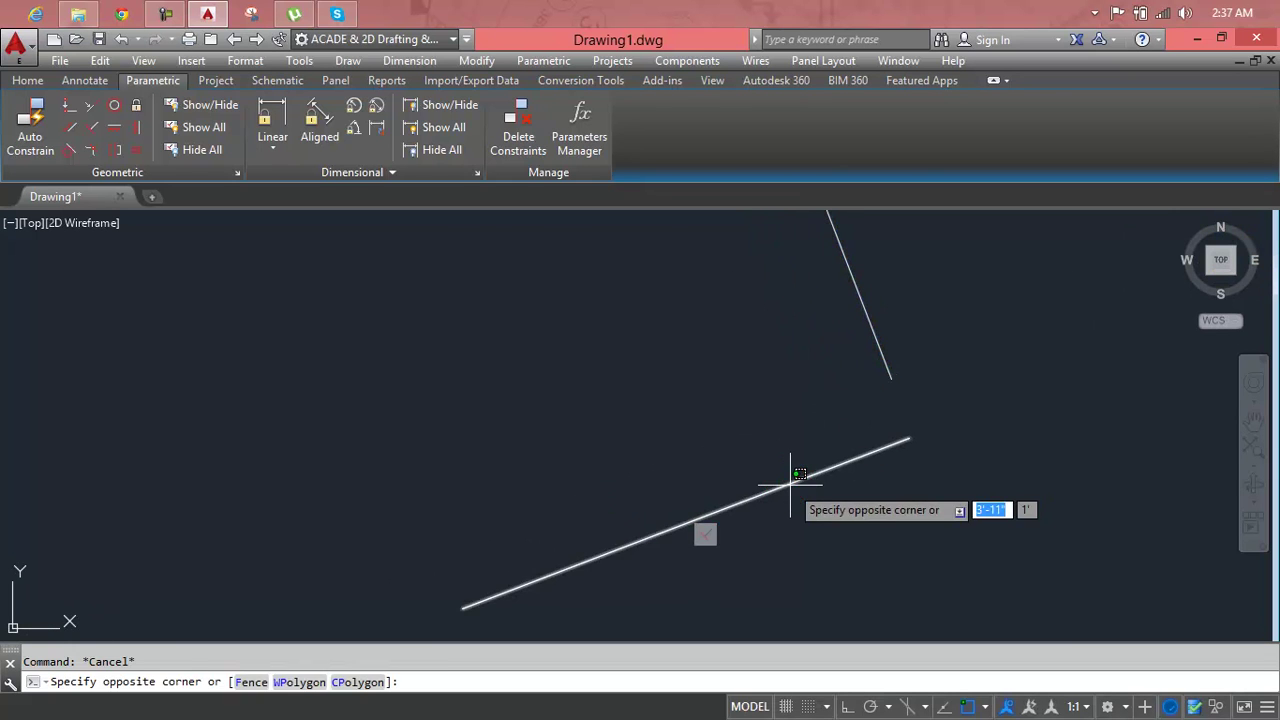
Move the lower line up and left by its midpoint grip
click(790, 485)
click(686, 522)
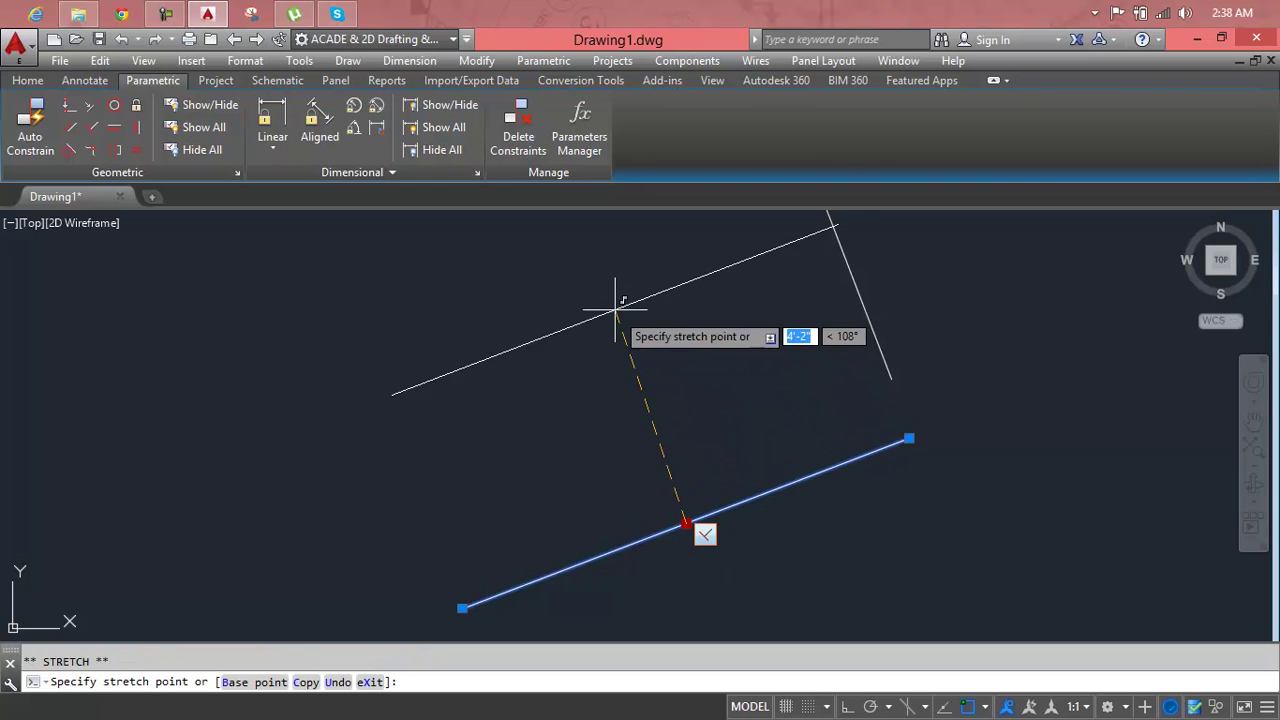
click(573, 371)
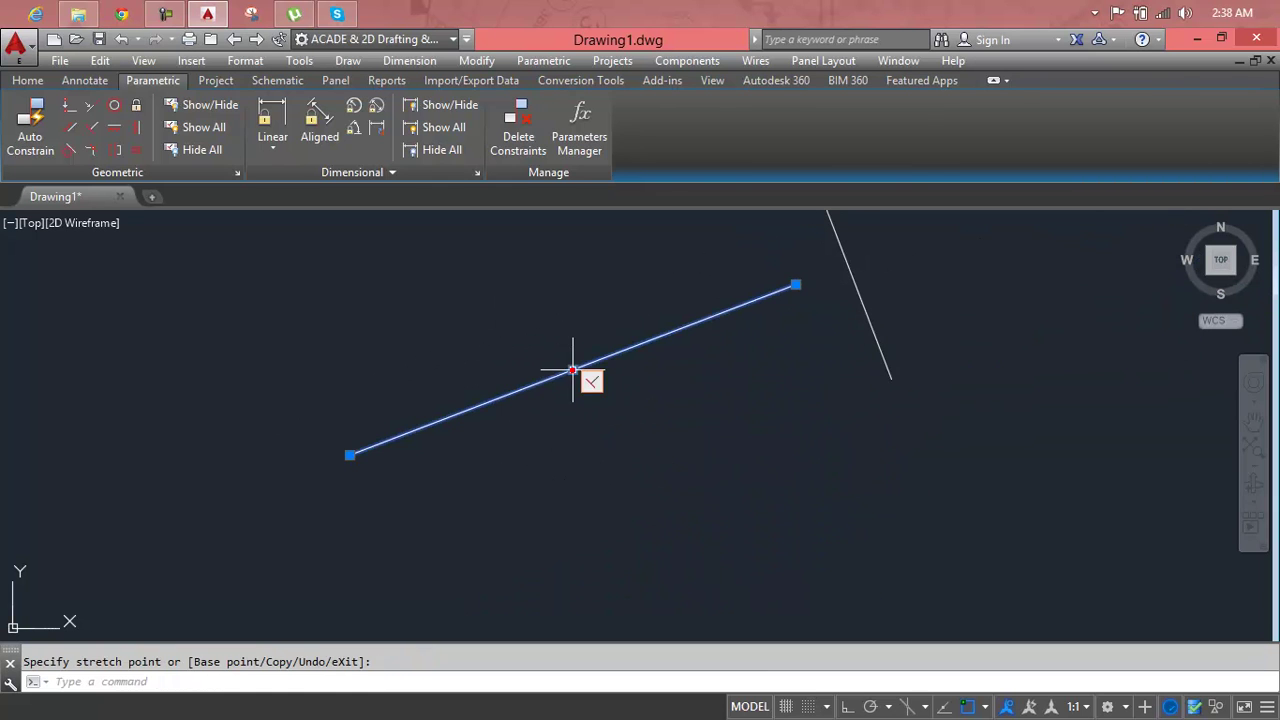
middle_drag(800, 460, 838, 460)
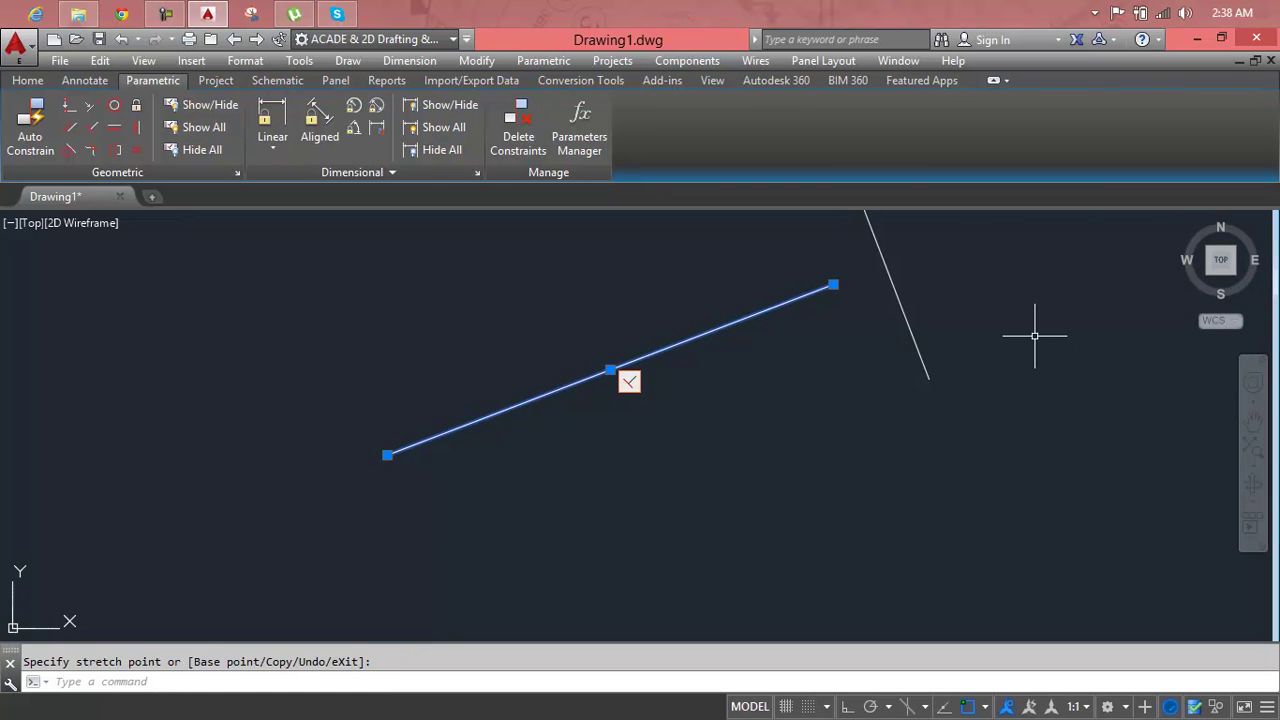
key(Escape)
Run ZOOM All and pan to bring both lines back into view
text(z)
key(Return)
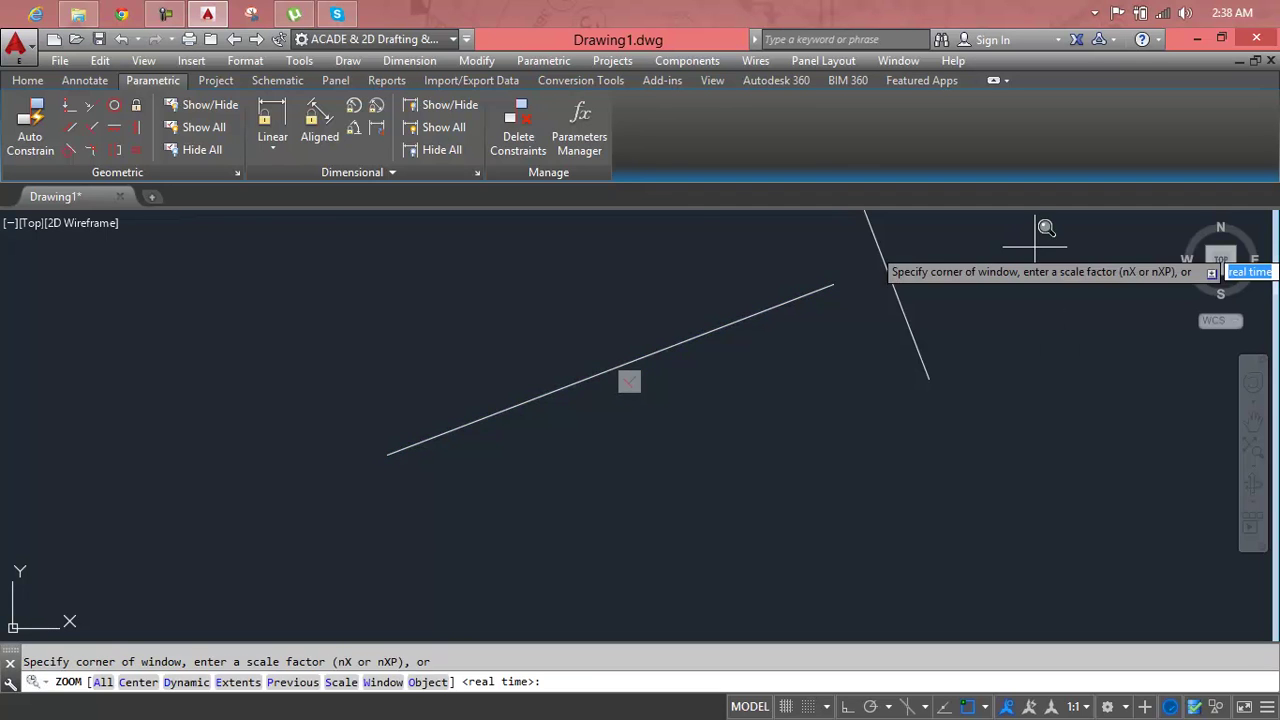
text(a)
key(Return)
middle_drag(858, 342, 814, 391)
scroll(814, 385, up, 2)
Stretch the steep line's endpoints, rotating both lines into an inverted V
click(775, 390)
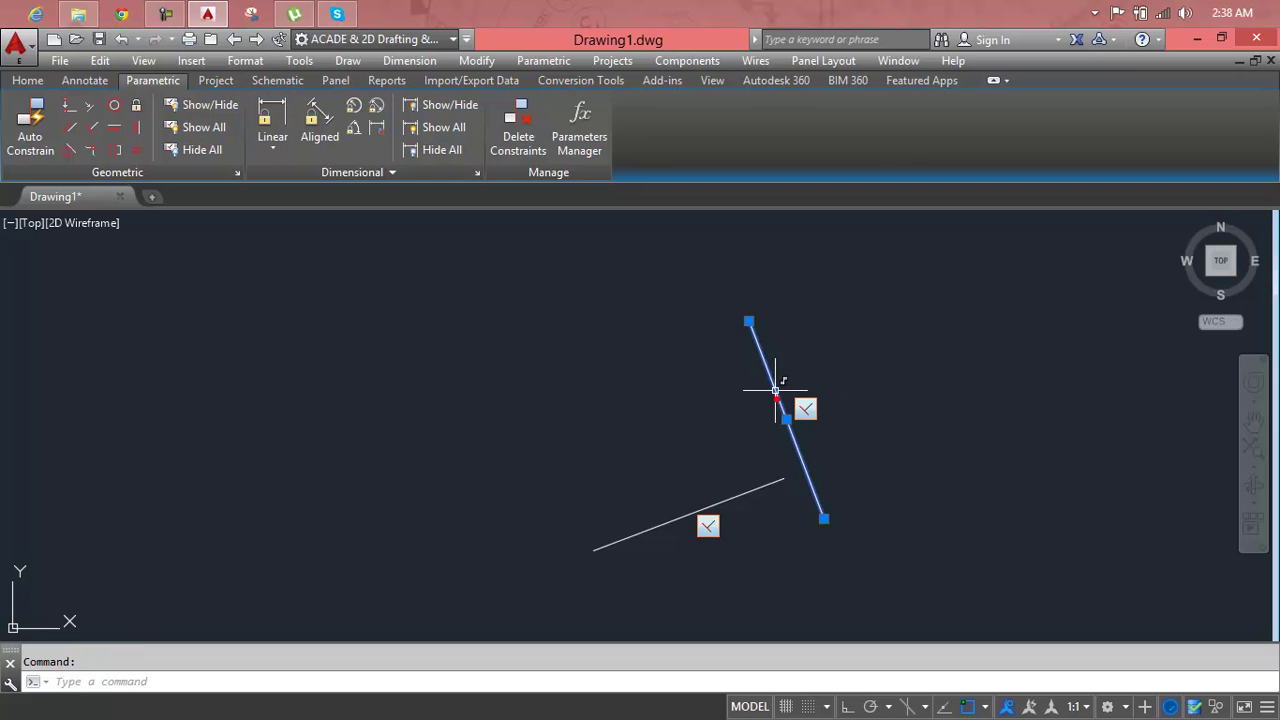
click(749, 322)
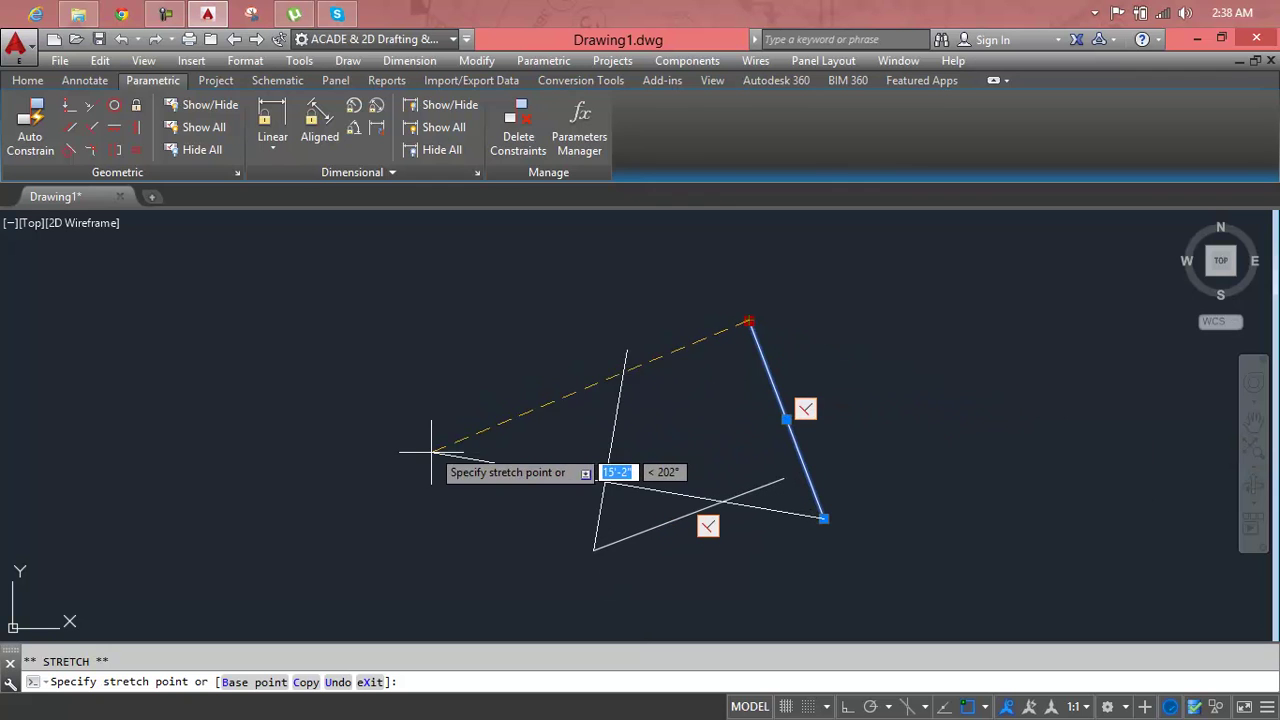
click(508, 434)
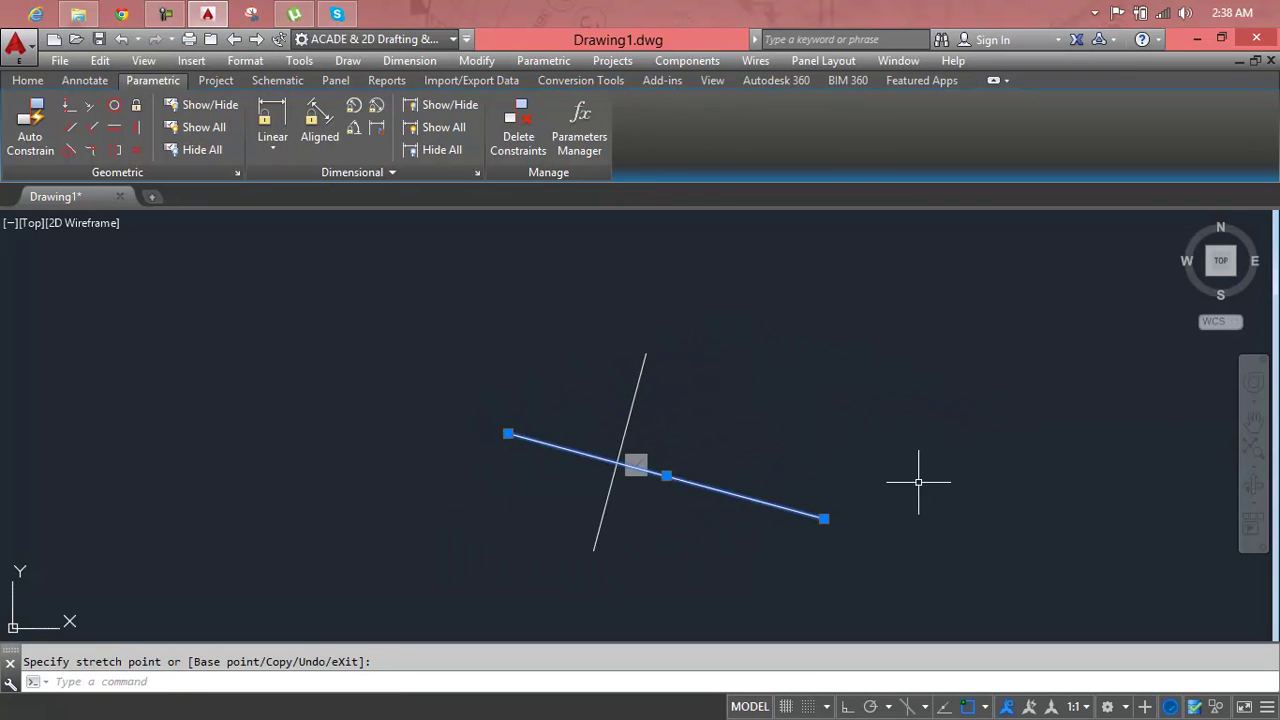
click(508, 434)
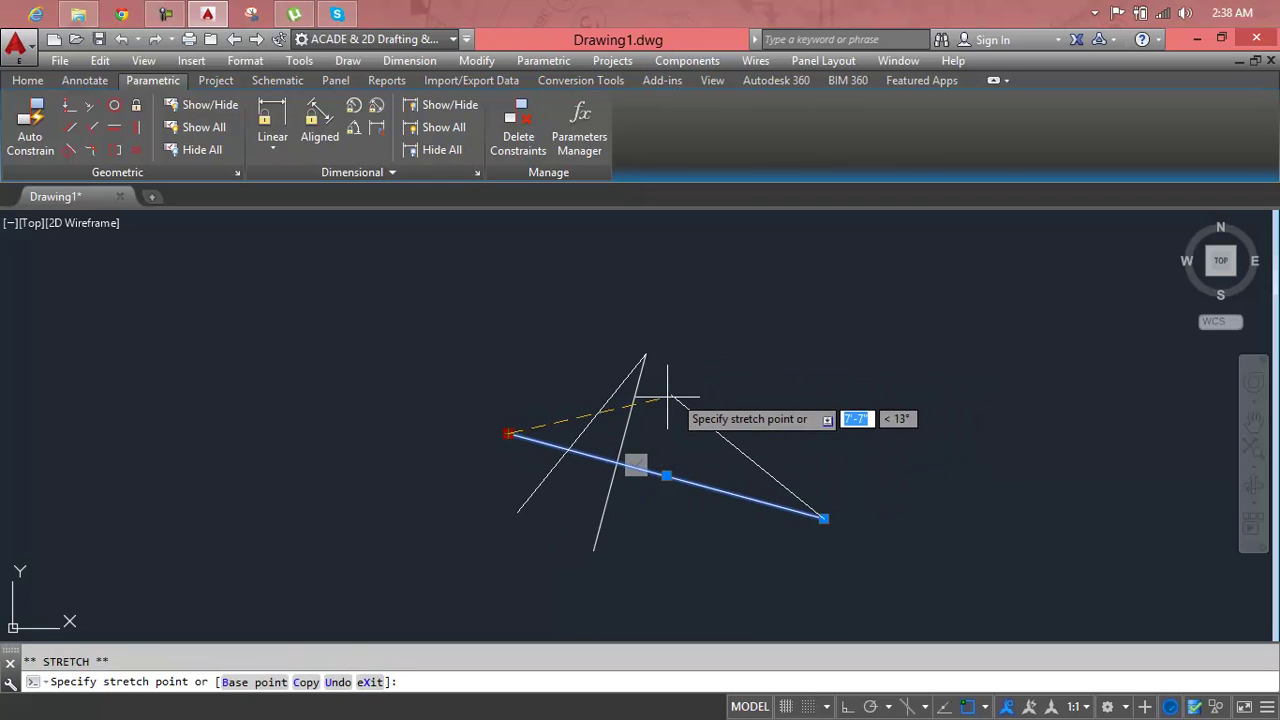
click(655, 402)
key(Escape)
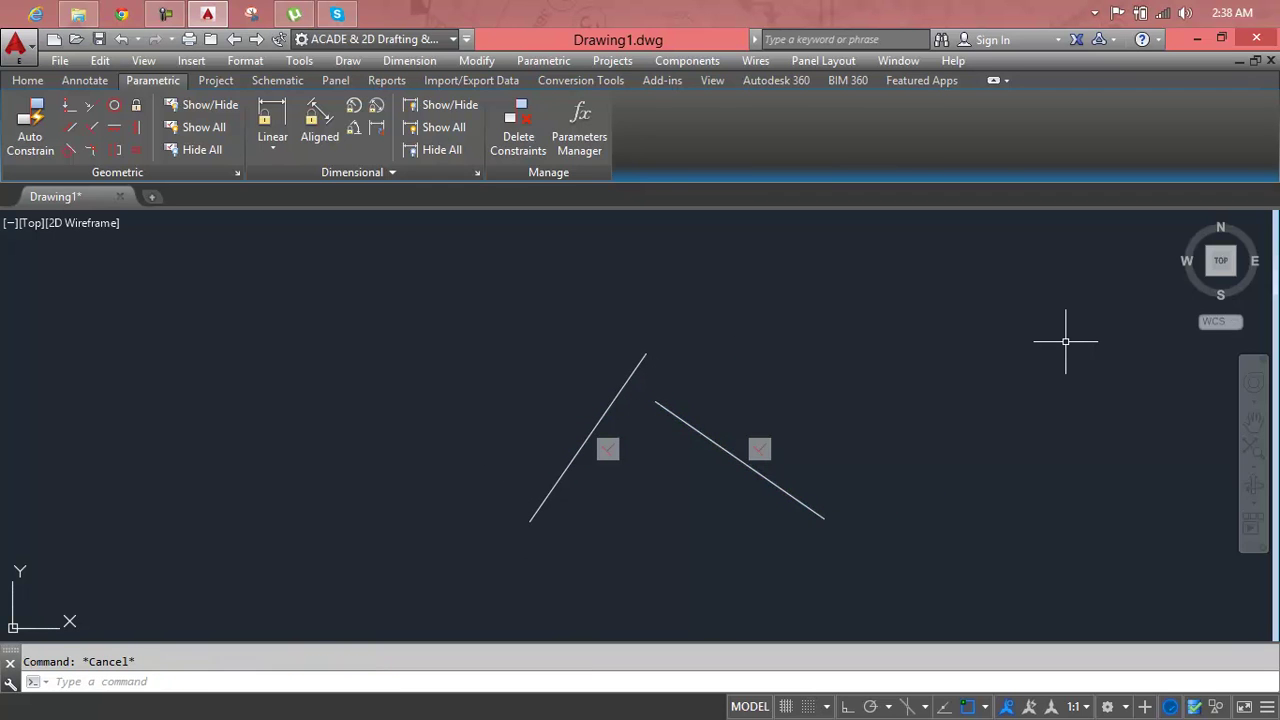
Crossing-select both lines and delete them
click(1064, 341)
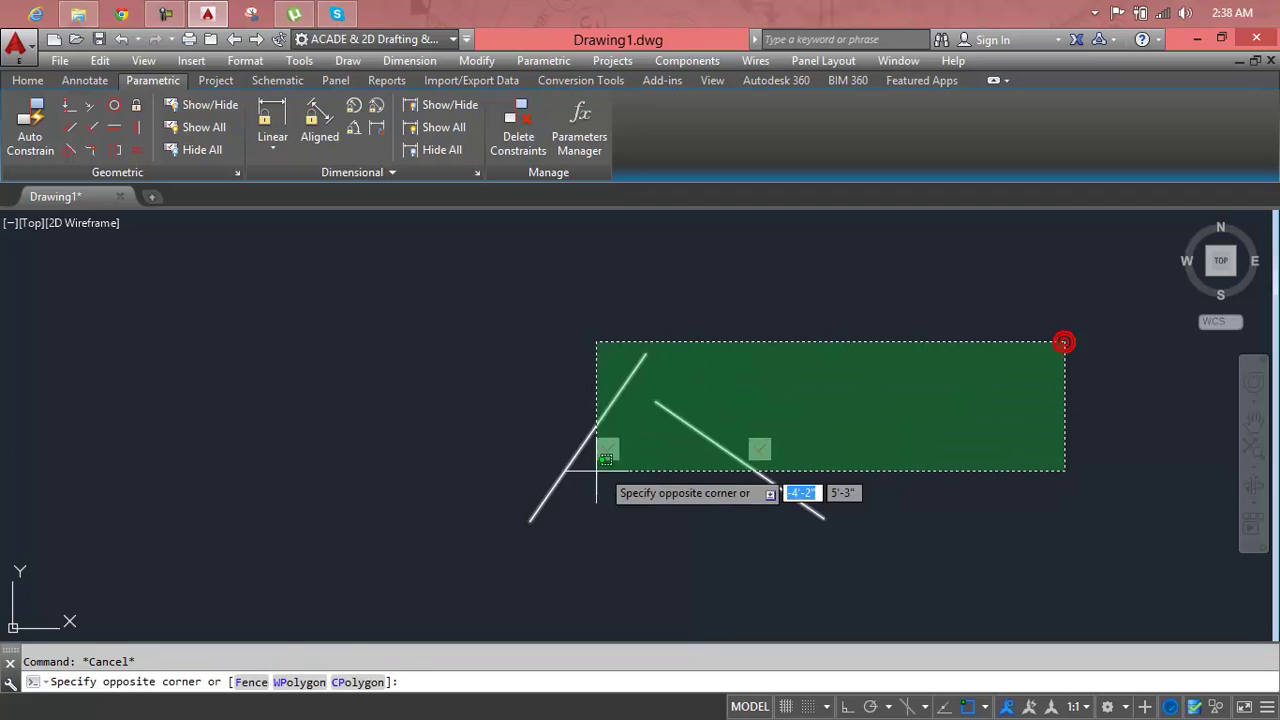
click(549, 502)
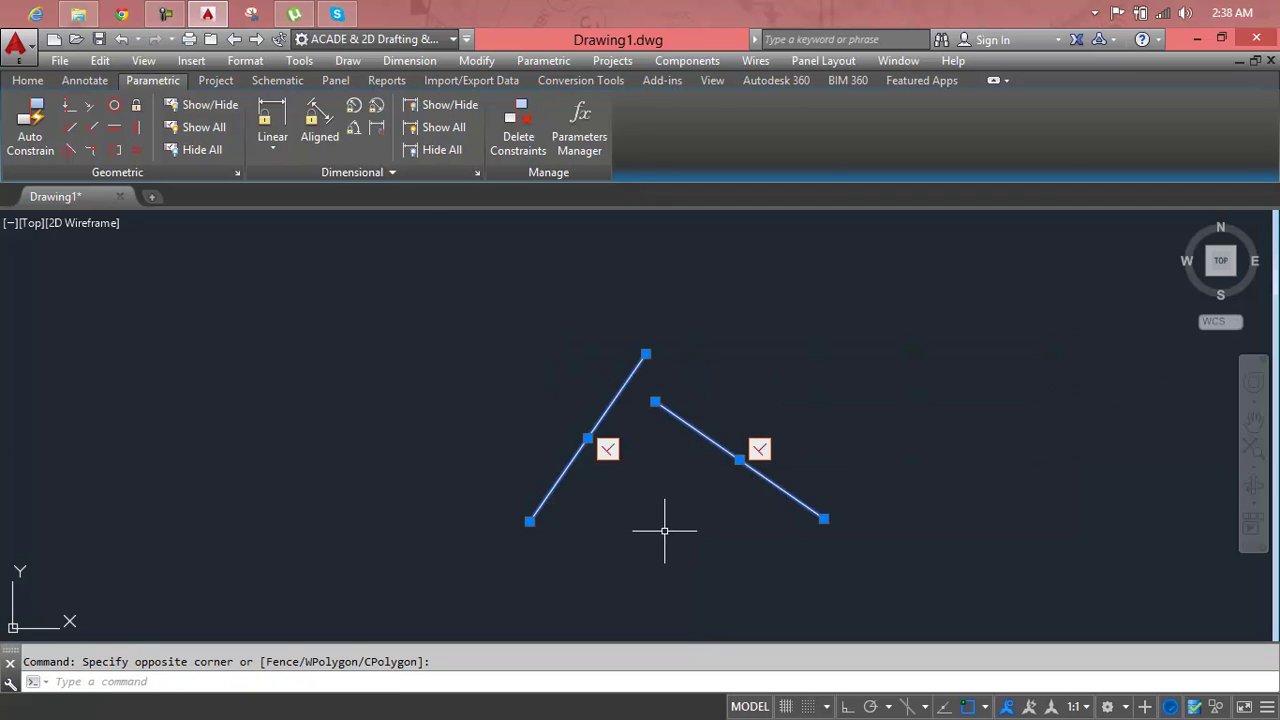
key(Delete)
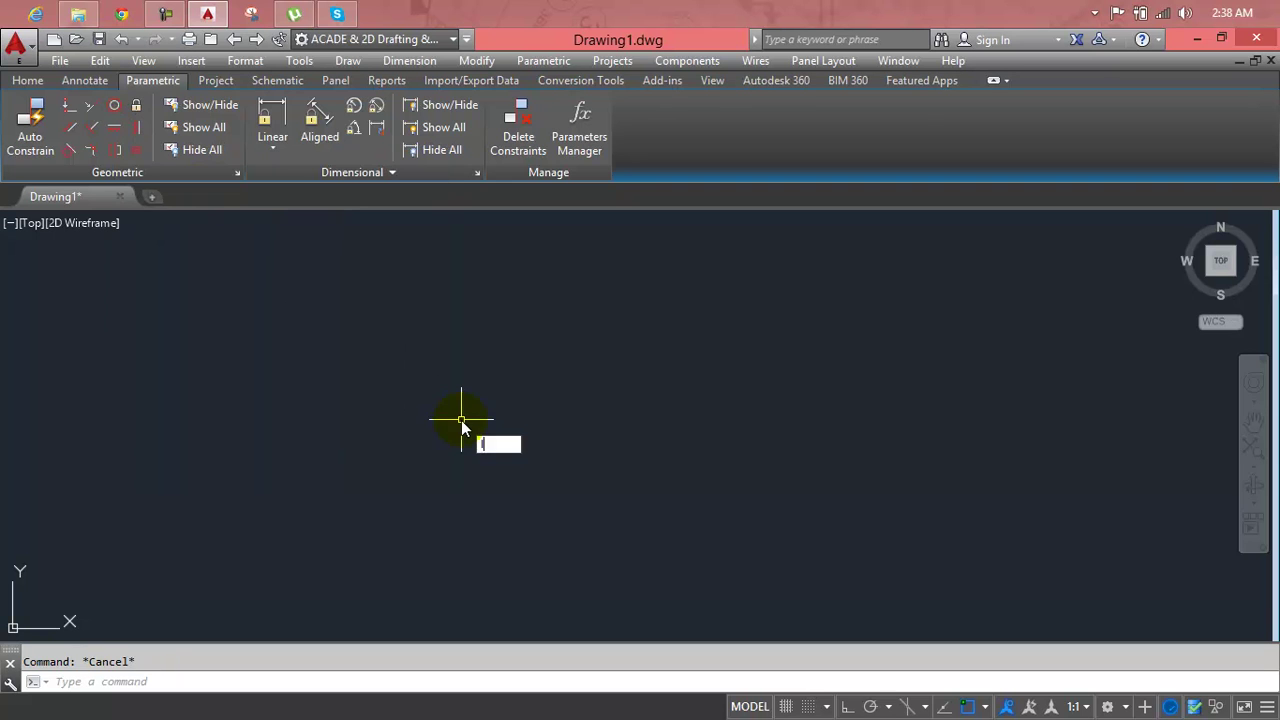
Draw the first line rising steeply to the right
key(Return)
click(275, 414)
click(688, 290)
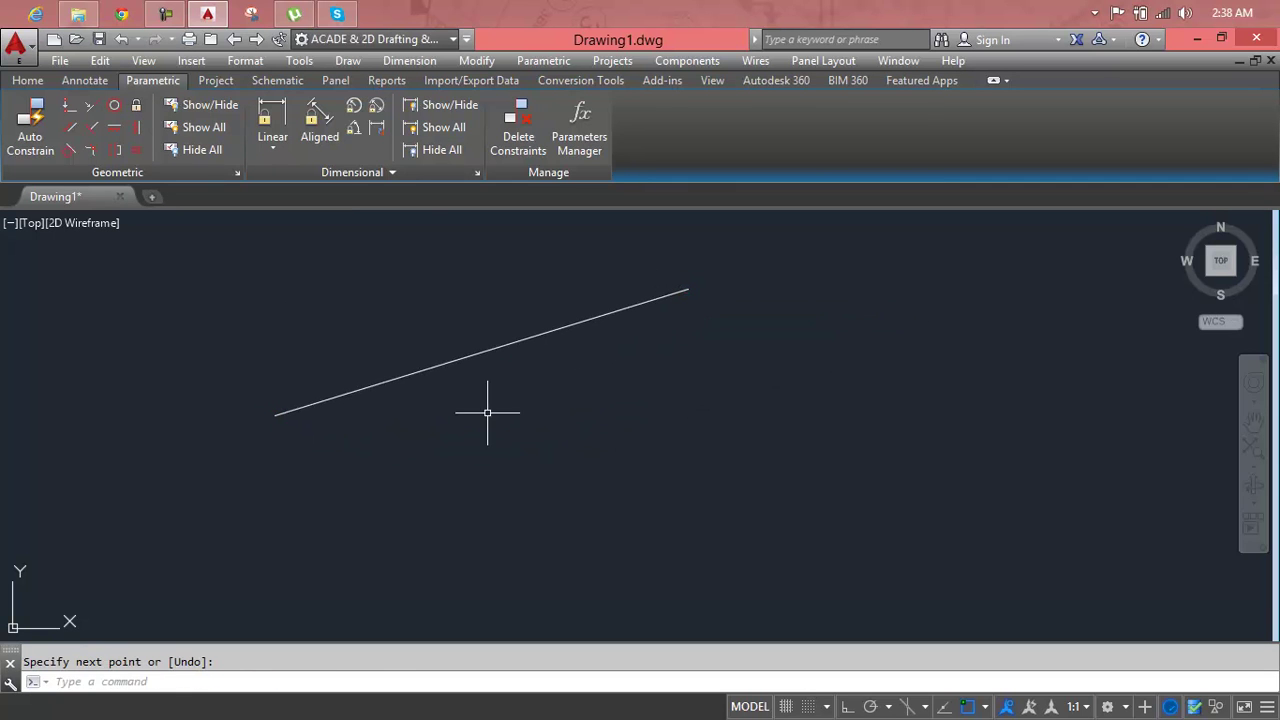
key(Escape)
click(487, 414)
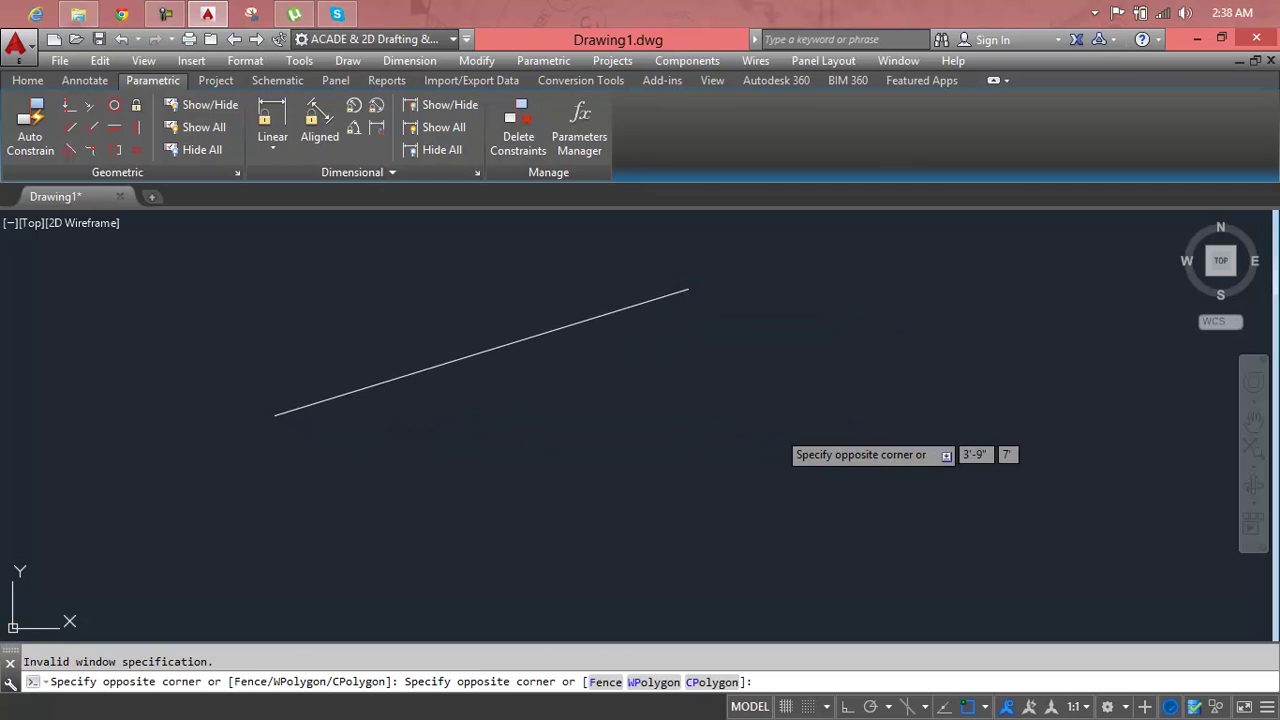
key(Escape)
Draw a second, gently sloping line to the right and select it
key(Return)
click(585, 407)
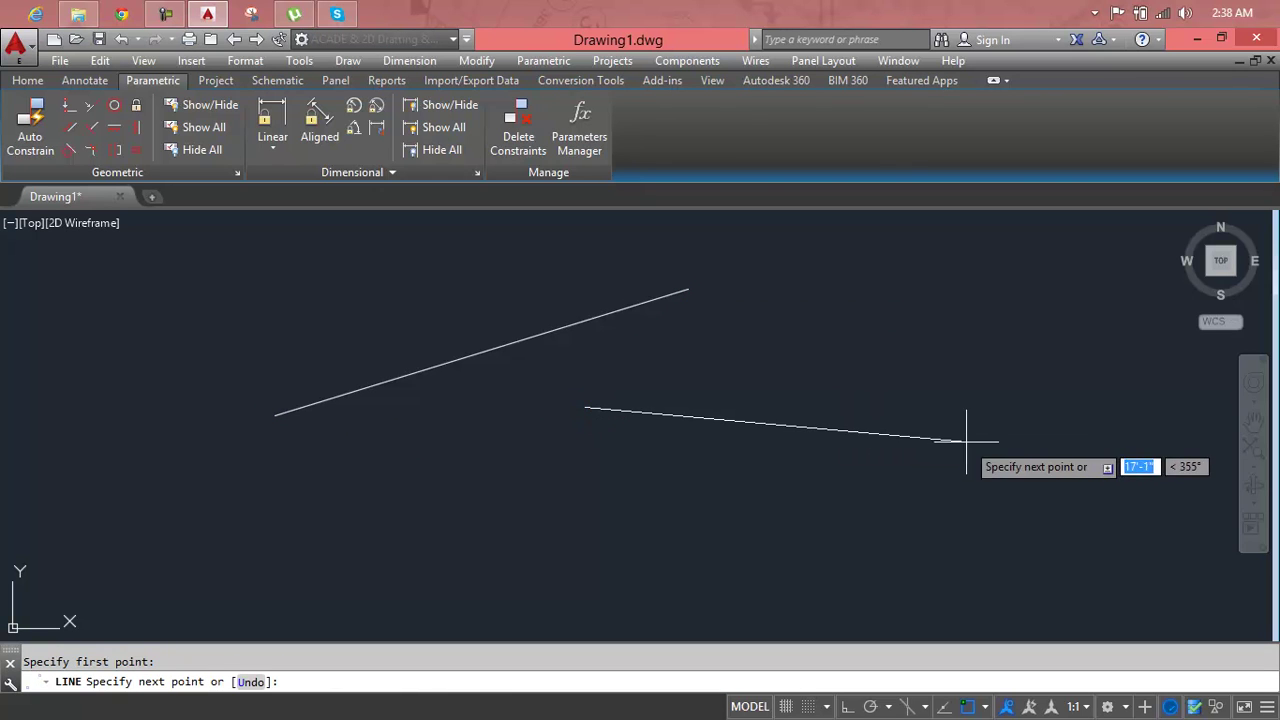
click(1093, 431)
key(Return)
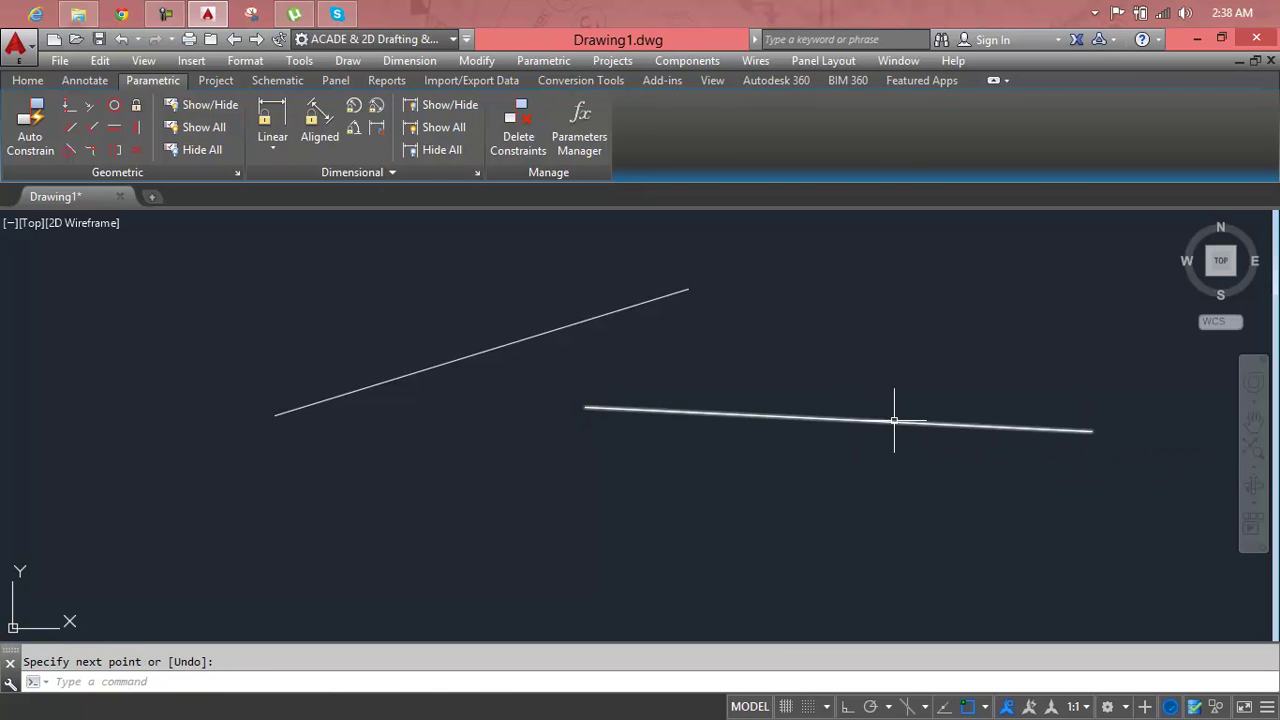
click(894, 420)
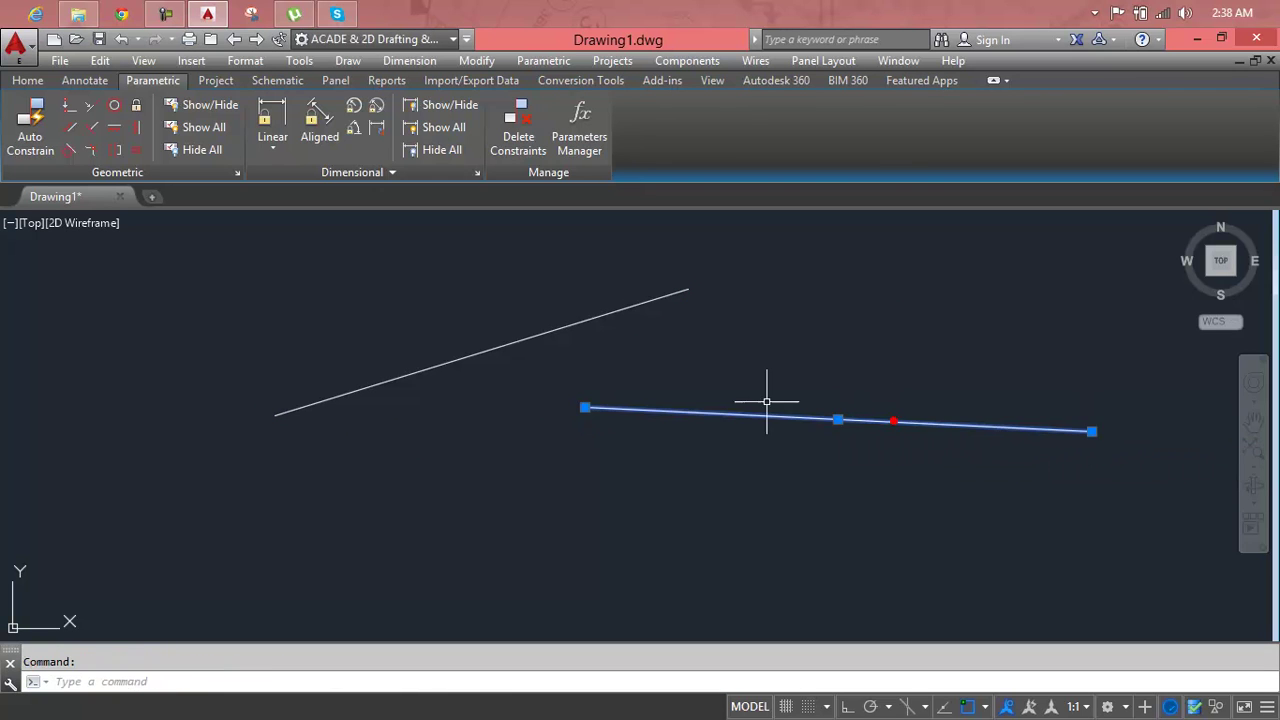
Apply a Horizontal constraint to the rising upper line, undoing one on the lower line
click(115, 128)
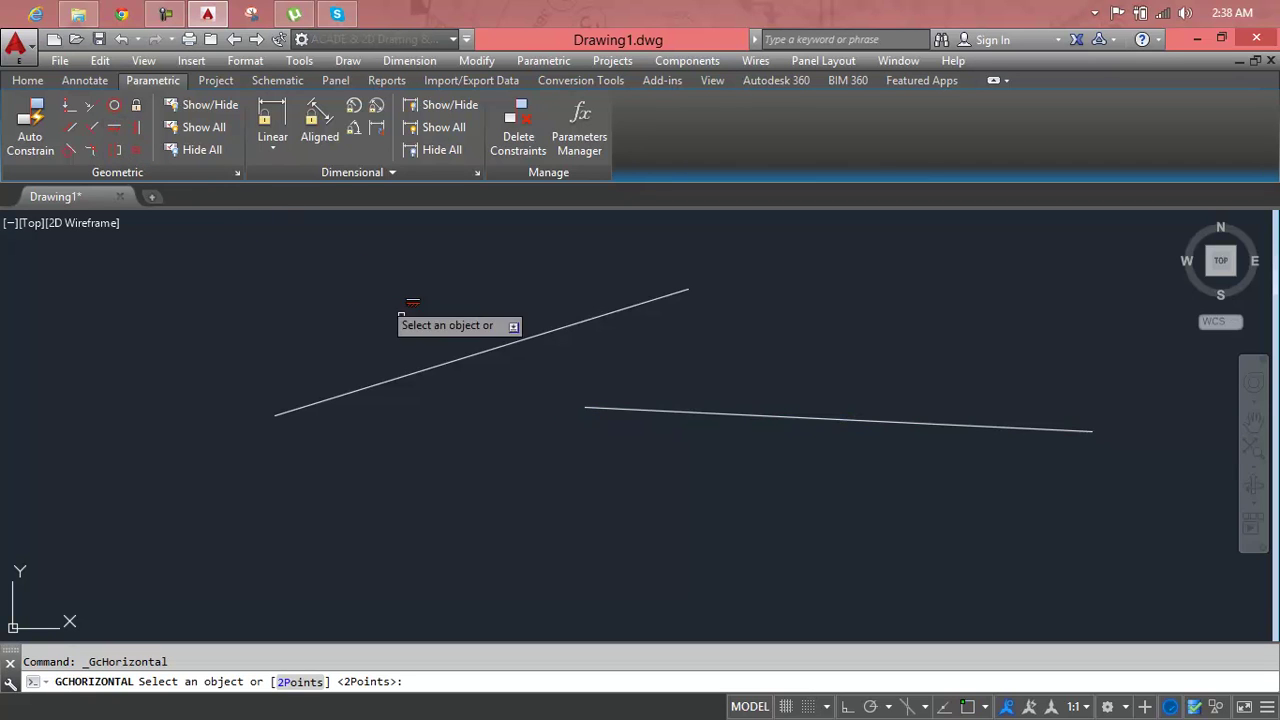
click(733, 407)
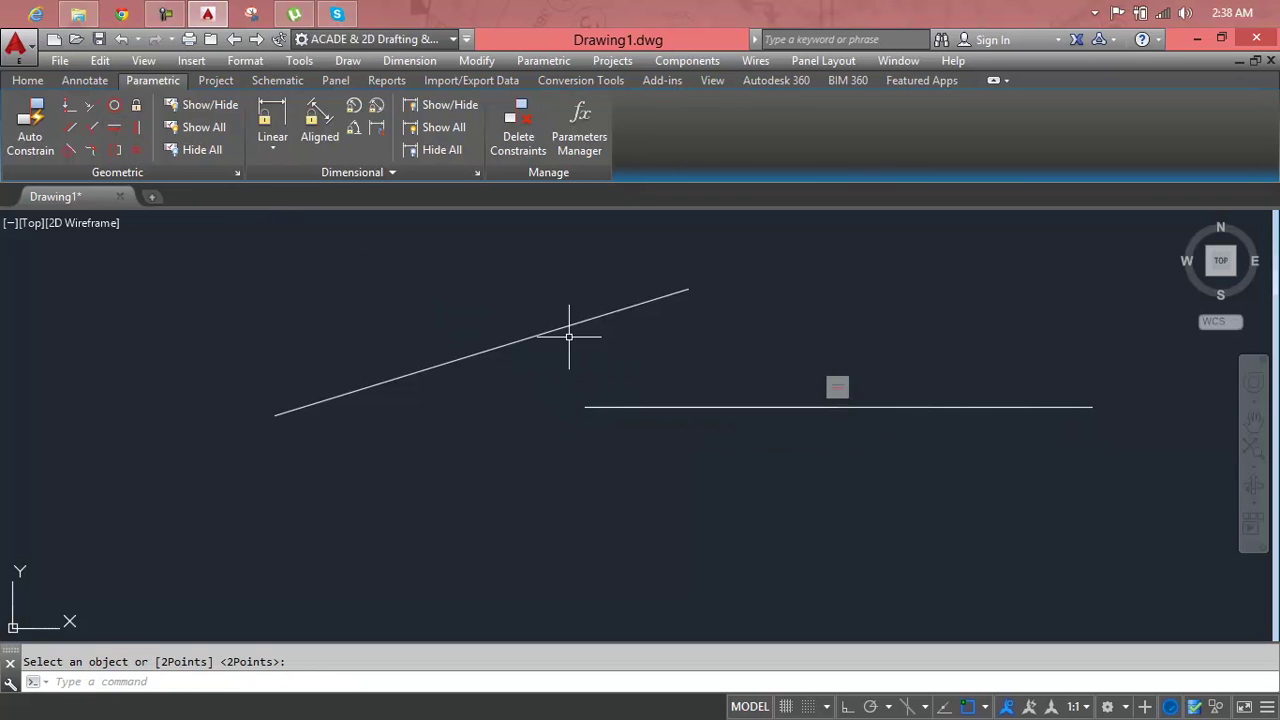
key(ctrl+z)
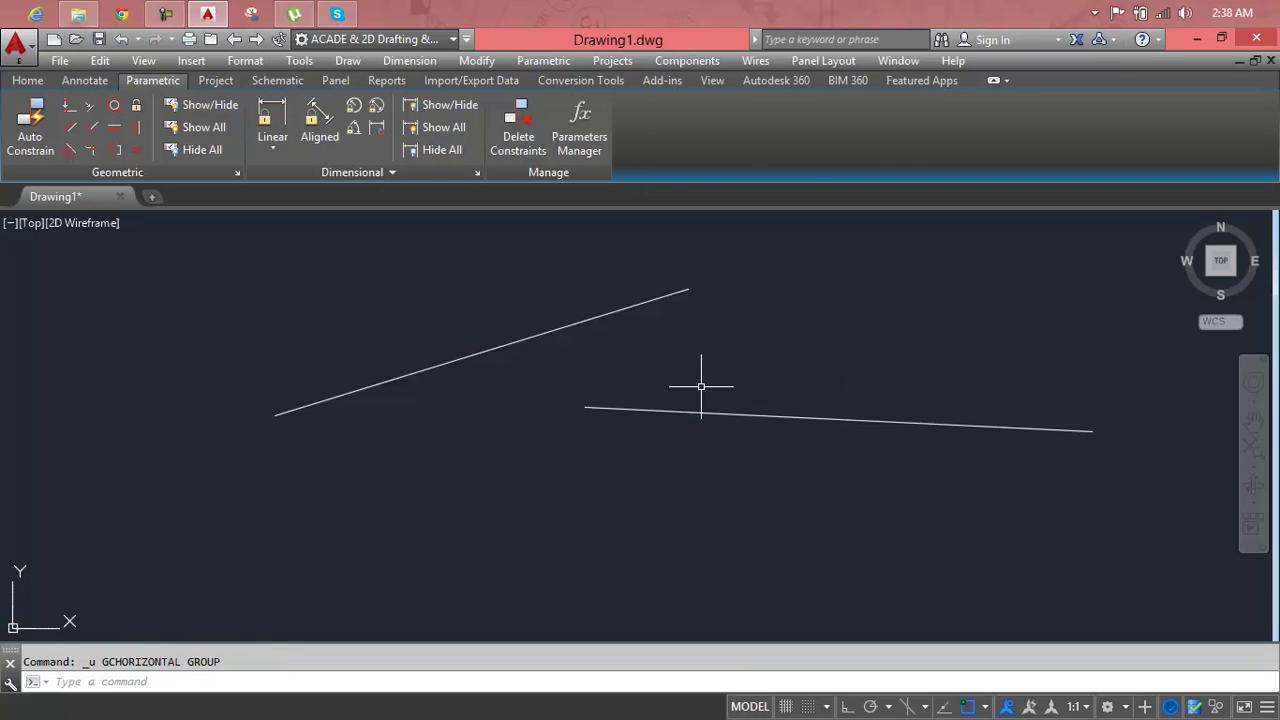
click(113, 128)
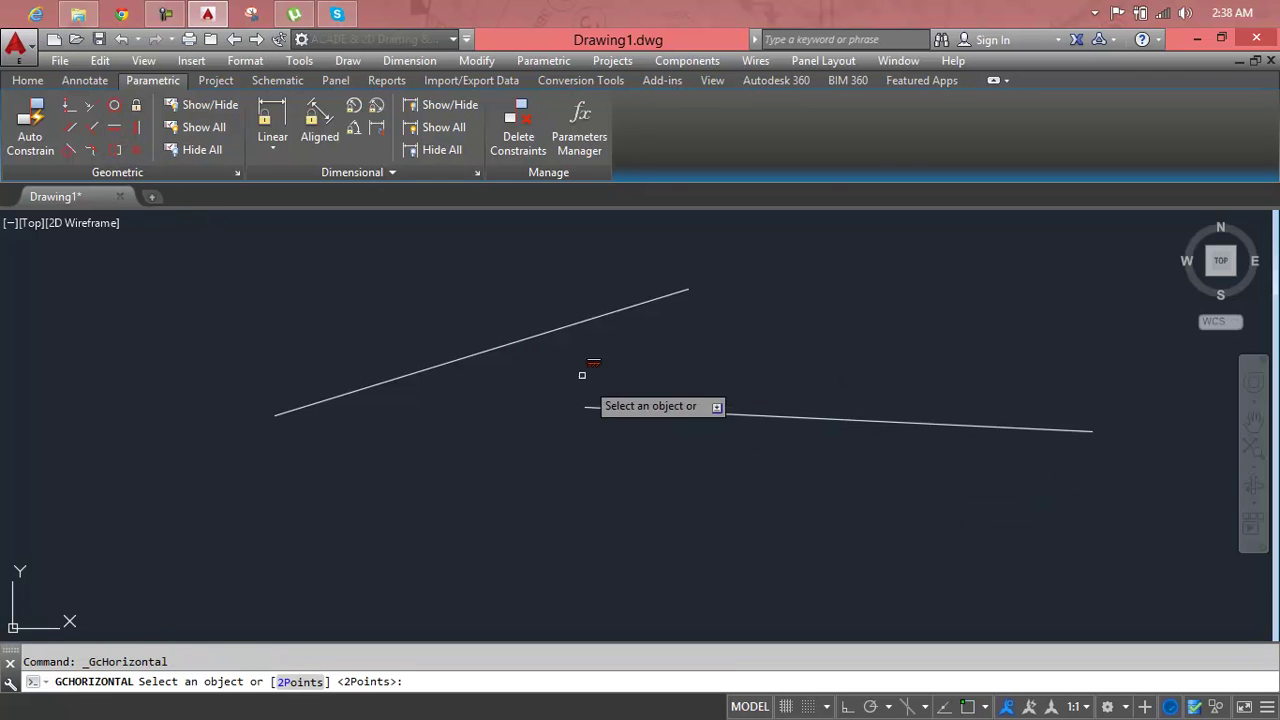
click(562, 328)
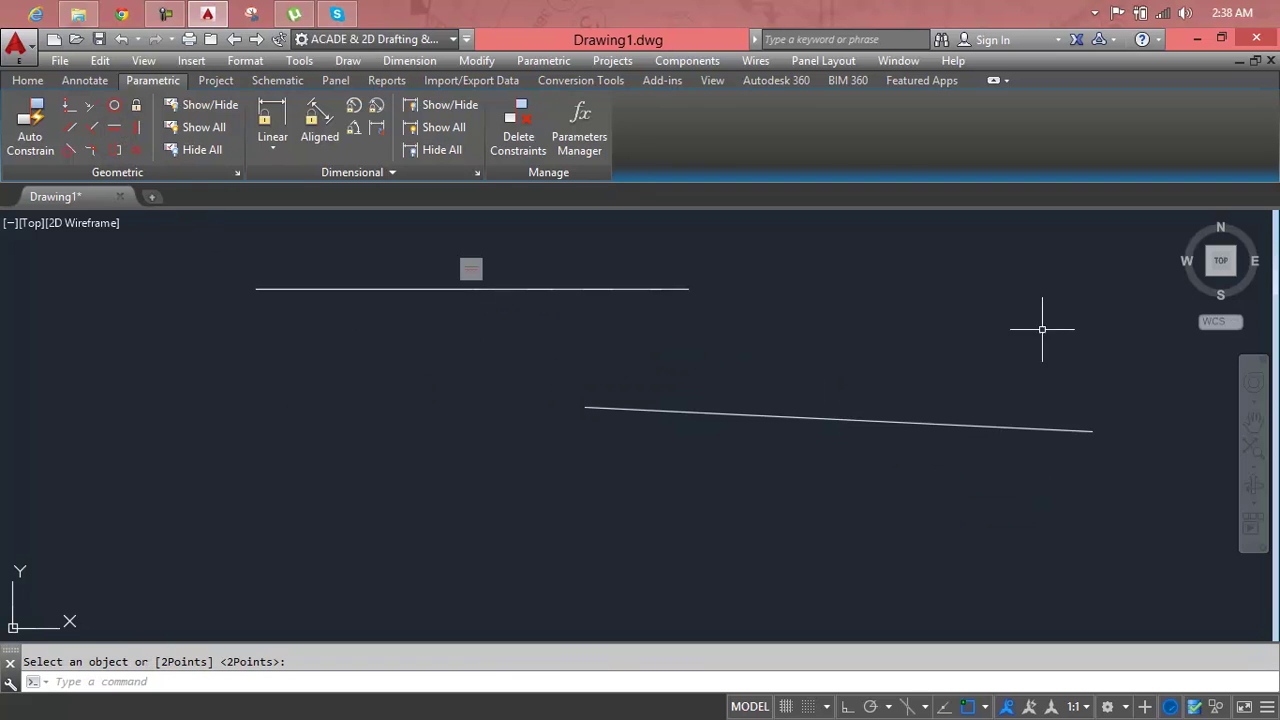
key(Escape)
Move the horizontal line below the sloped line, then select the sloped line
click(555, 290)
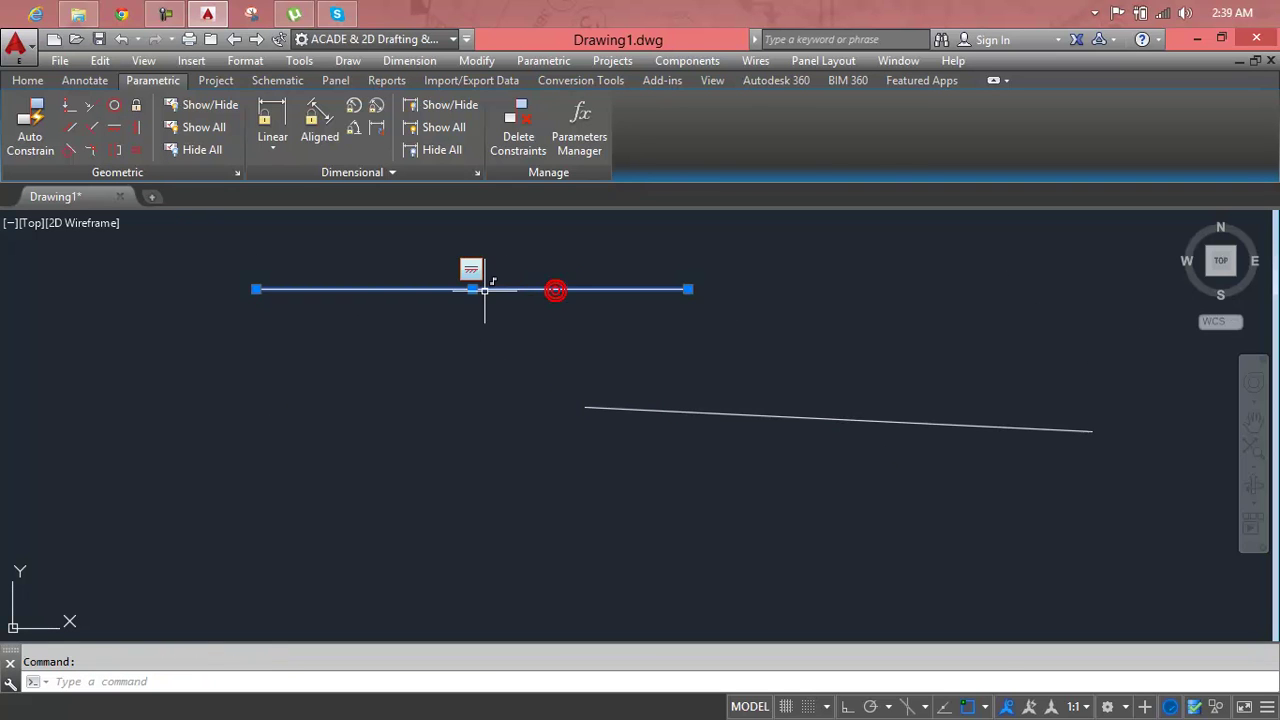
click(466, 290)
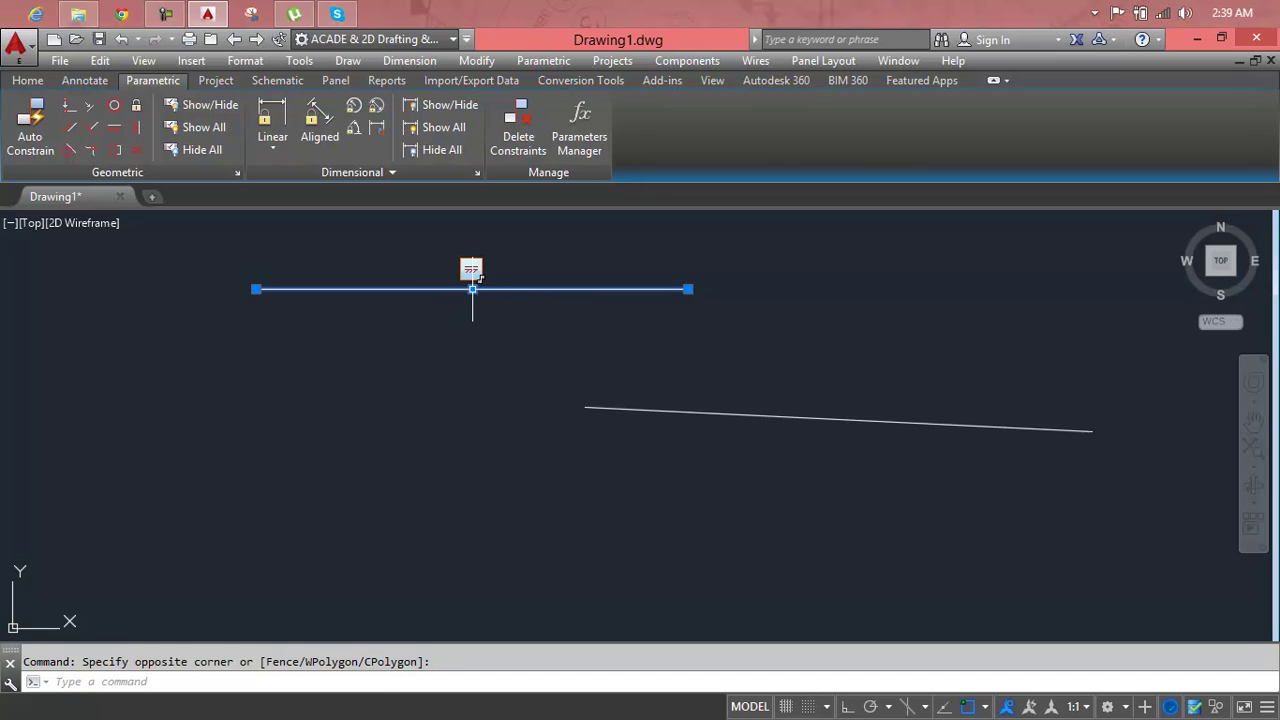
click(472, 289)
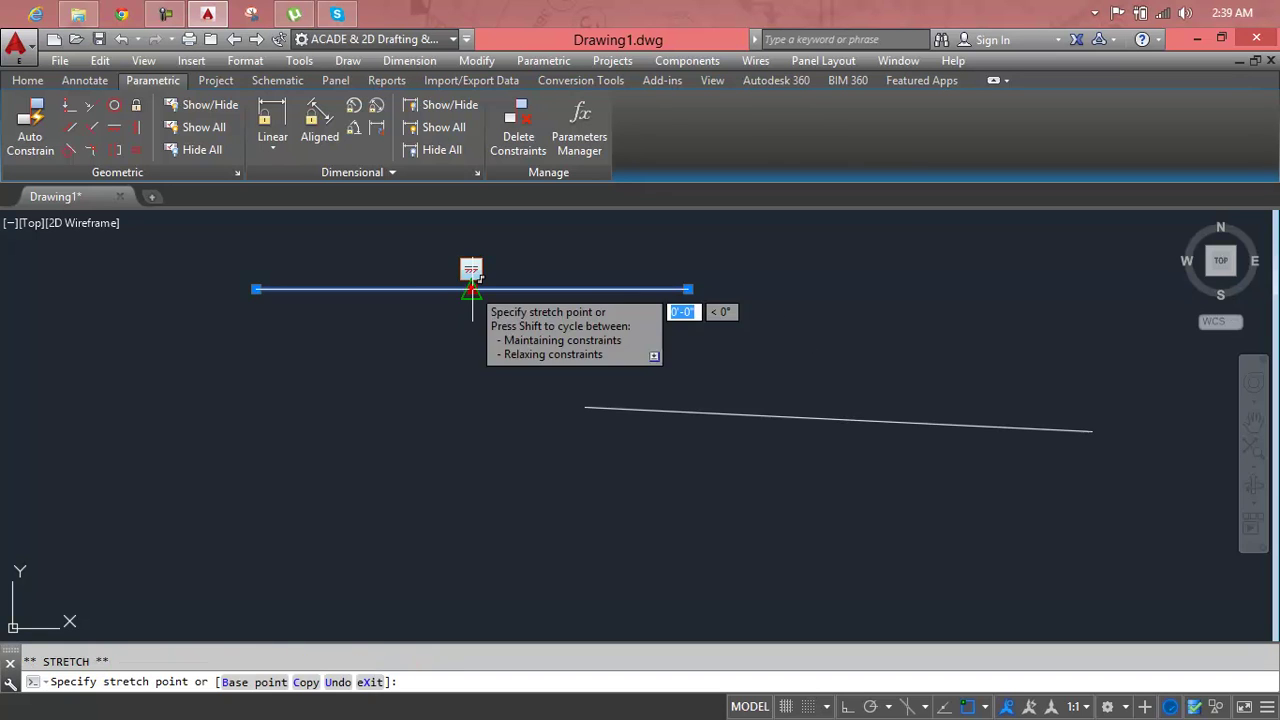
click(853, 481)
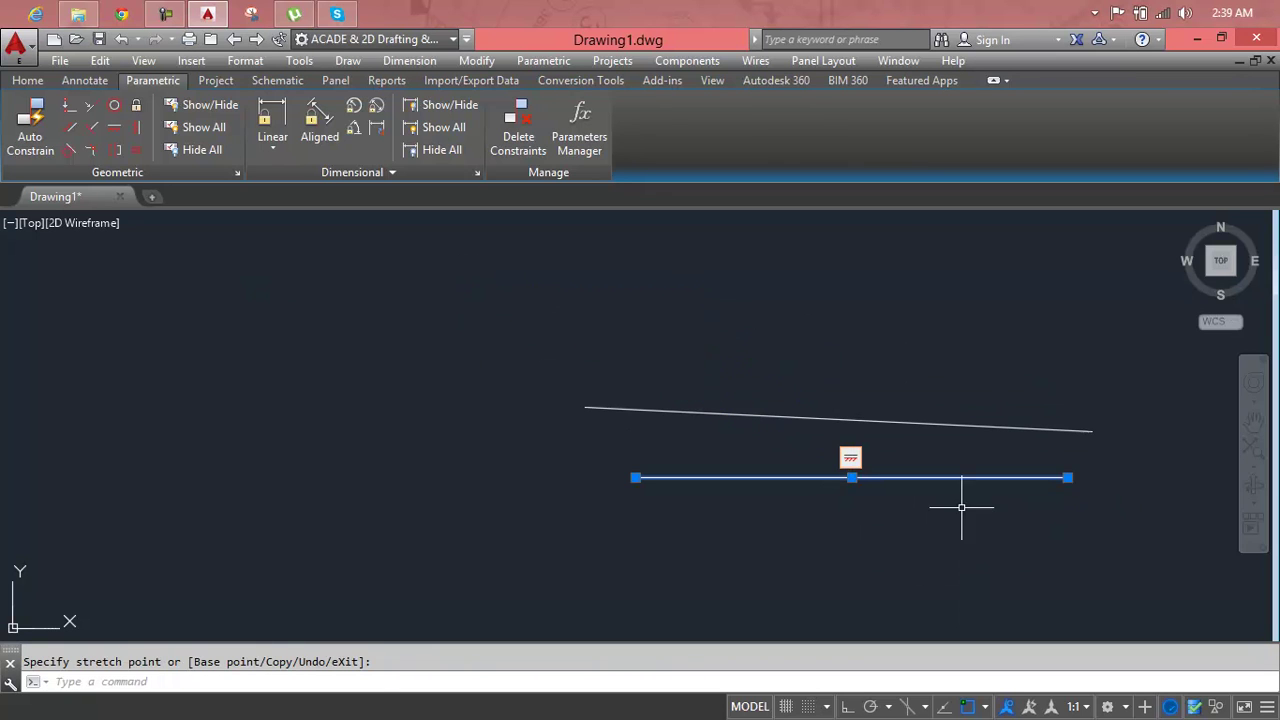
key(Escape)
click(939, 427)
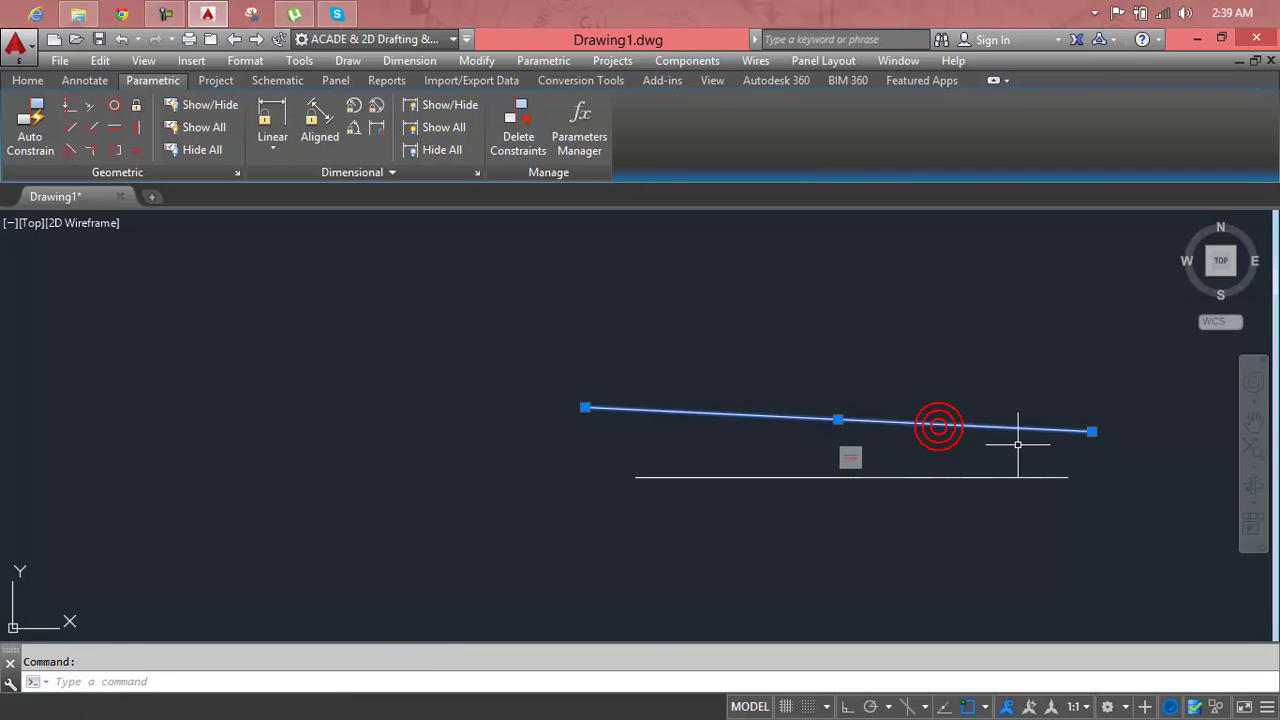
Apply a Horizontal constraint to the remaining sloped line
click(113, 129)
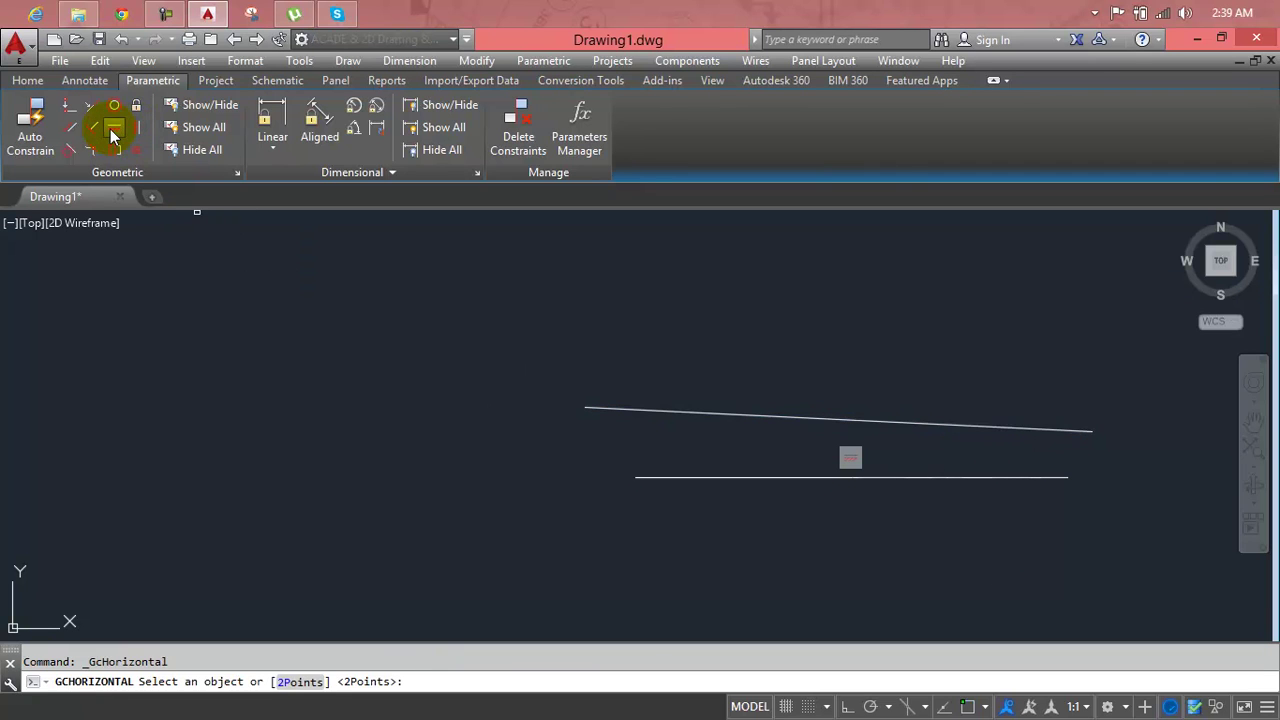
click(677, 410)
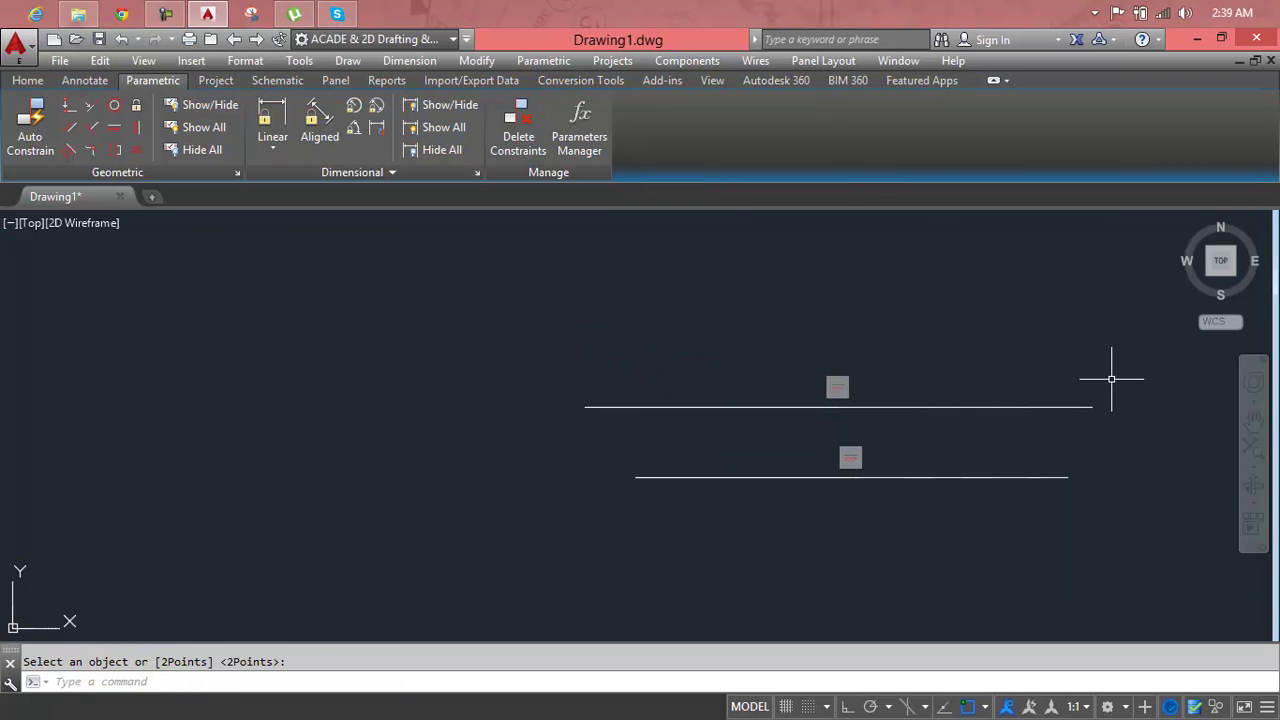
key(Escape)
Erase the upper horizontal line and select the lower one
click(1049, 408)
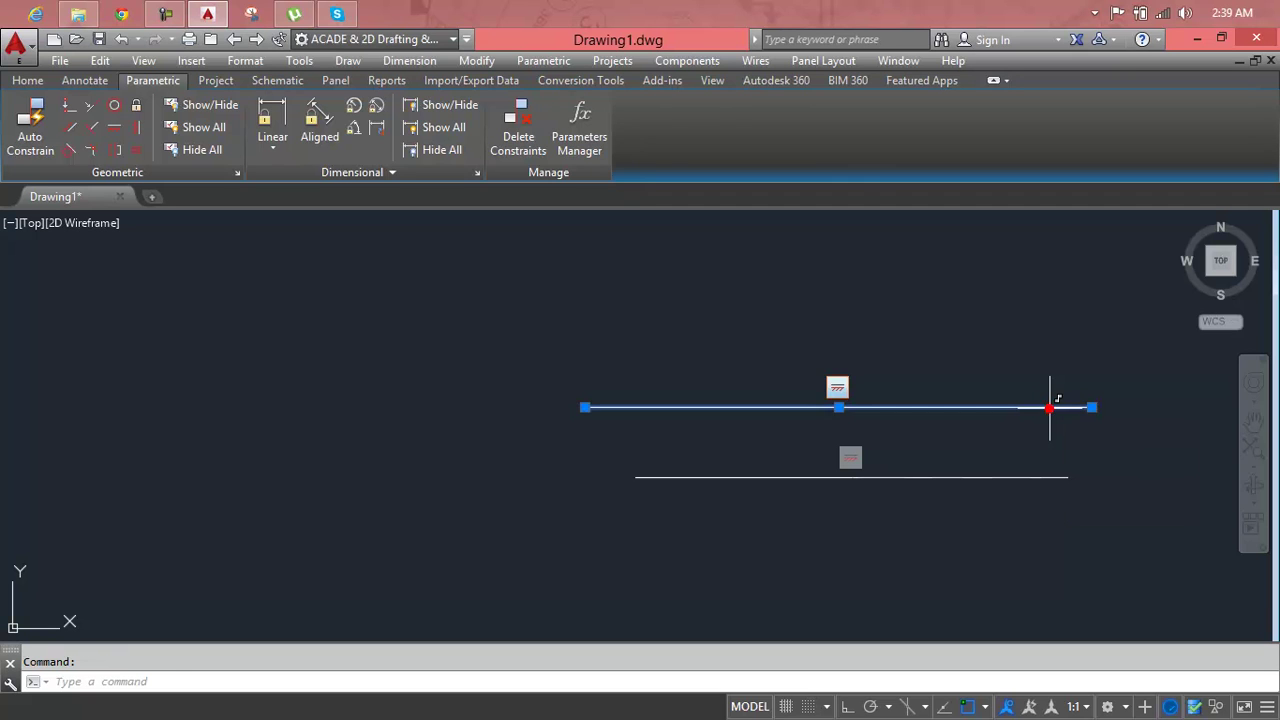
key(Delete)
click(1035, 480)
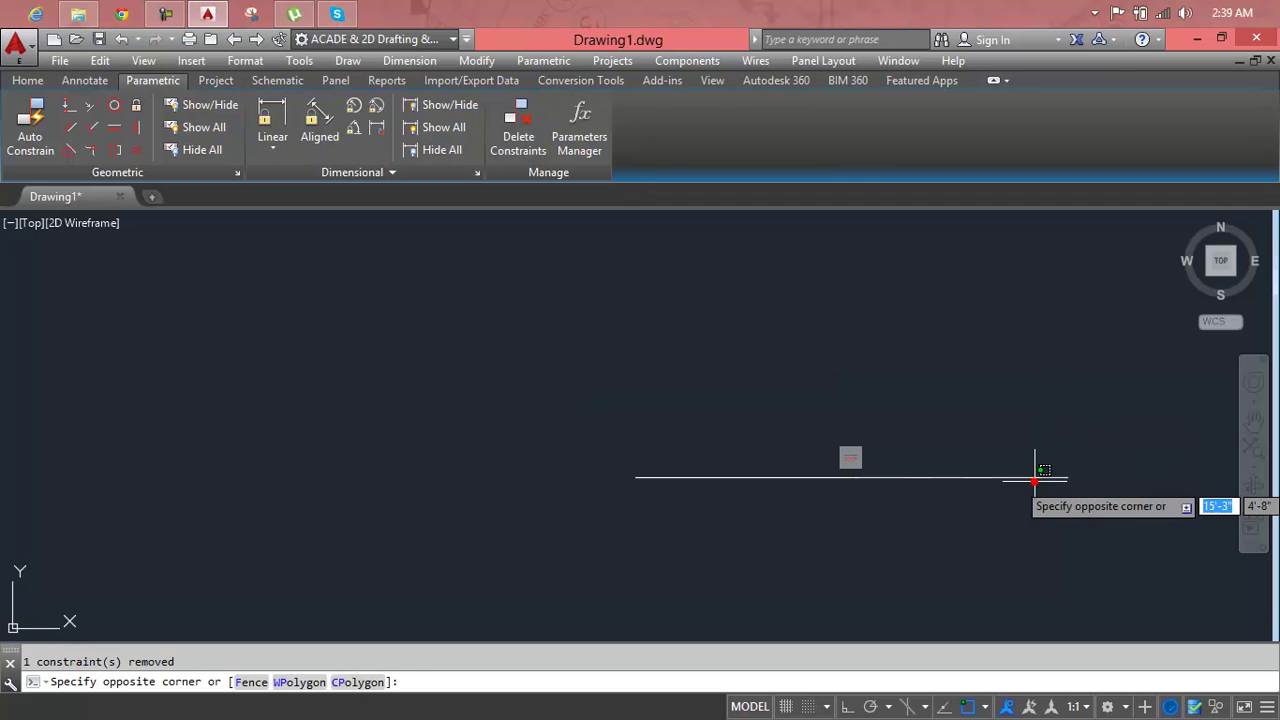
click(1035, 478)
Erase the lower line, then draw a diagonal line and a vertical line with LINE
key(Delete)
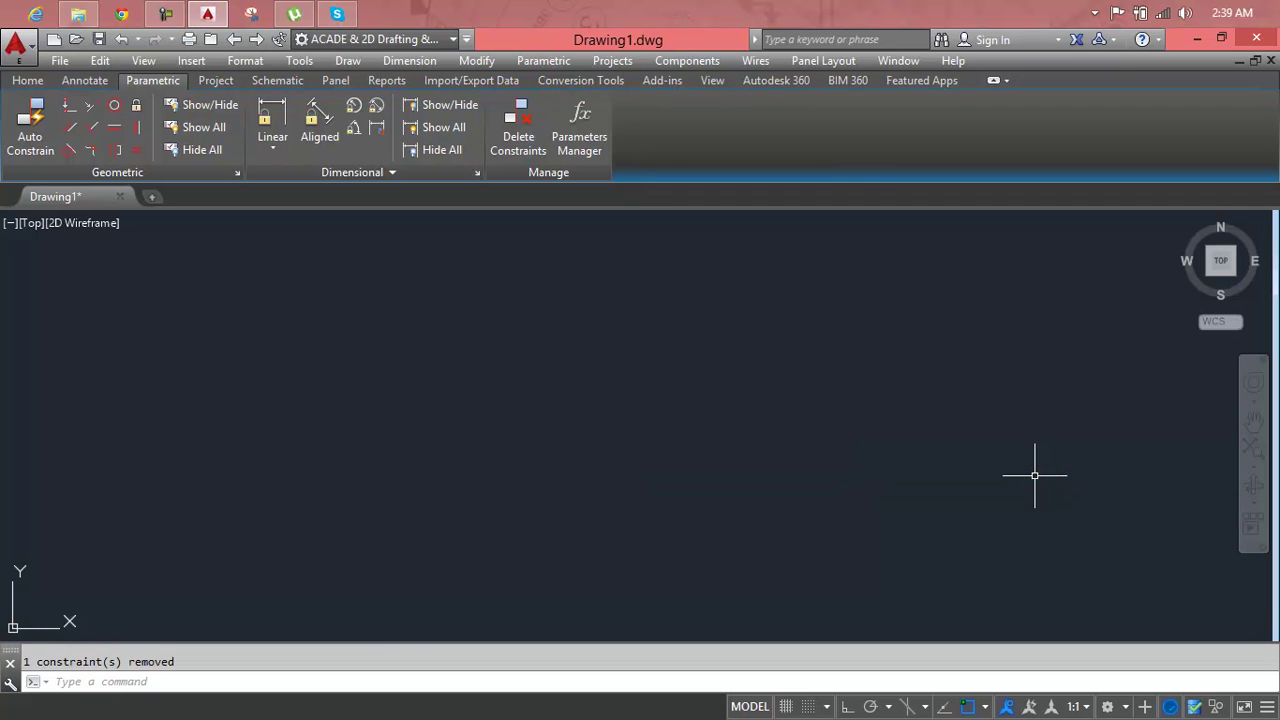
text(l)
key(Return)
click(922, 306)
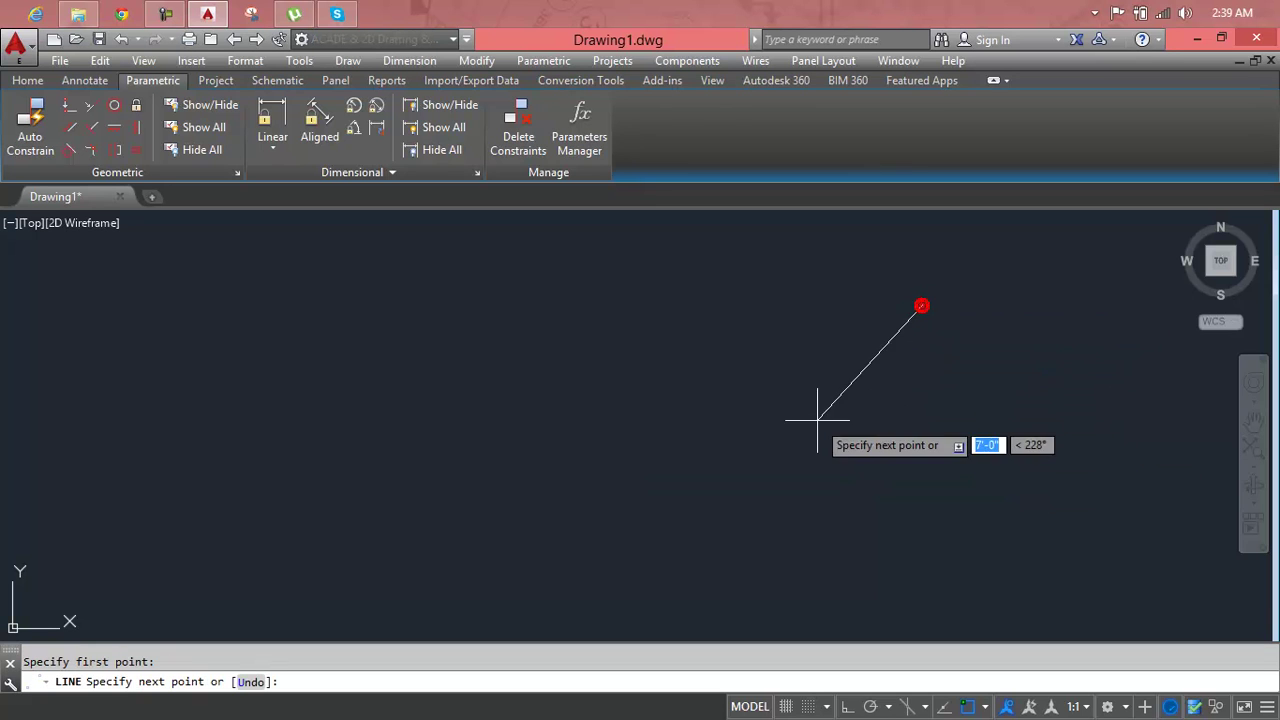
click(629, 593)
key(Return)
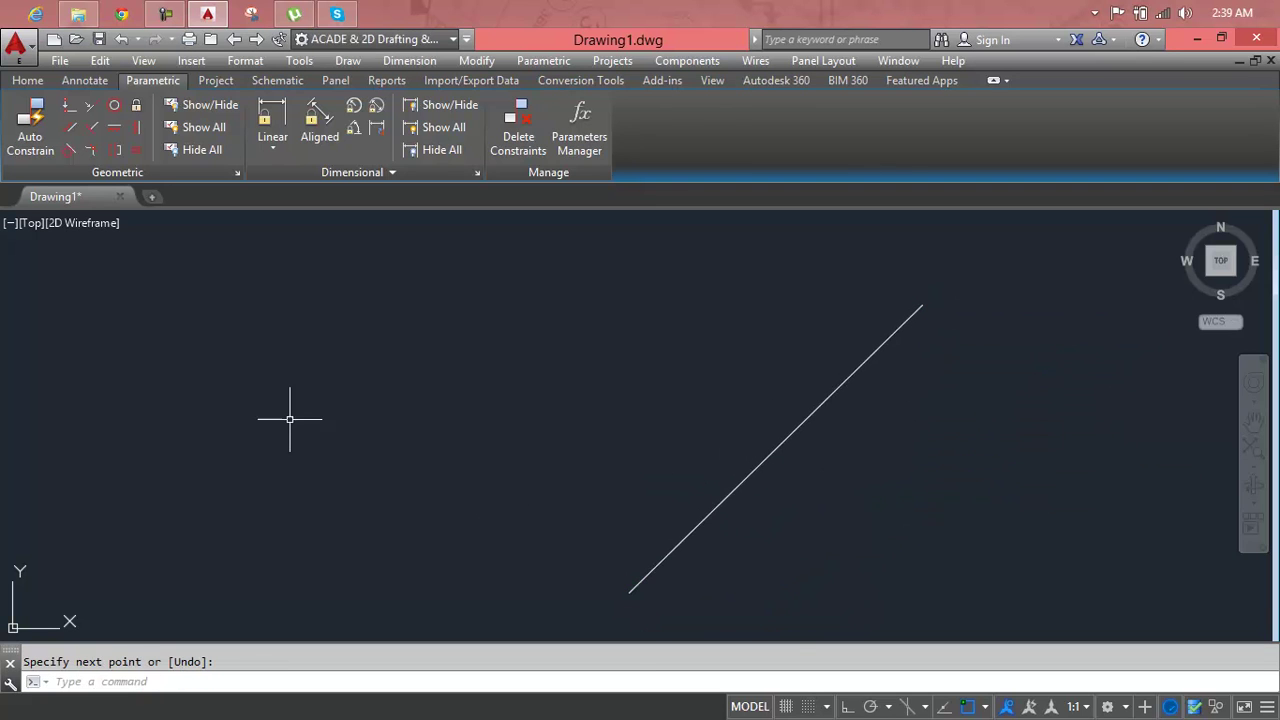
key(Return)
click(251, 251)
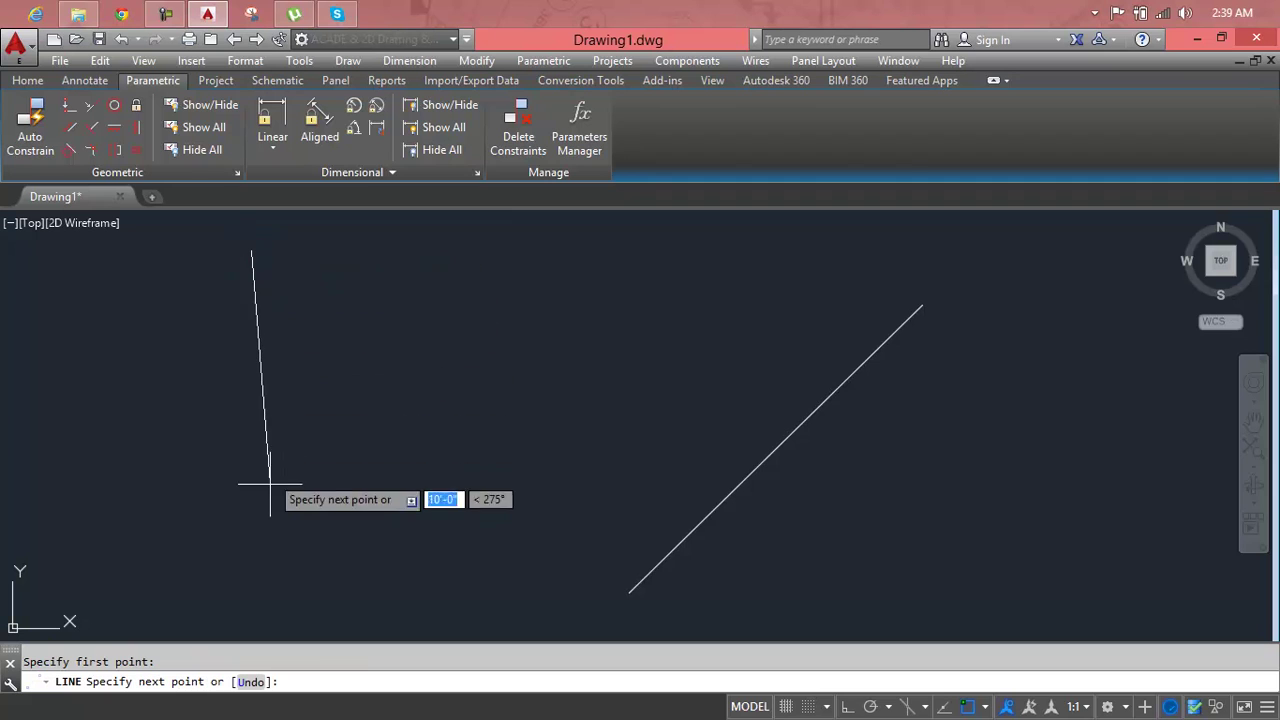
click(251, 604)
key(Return)
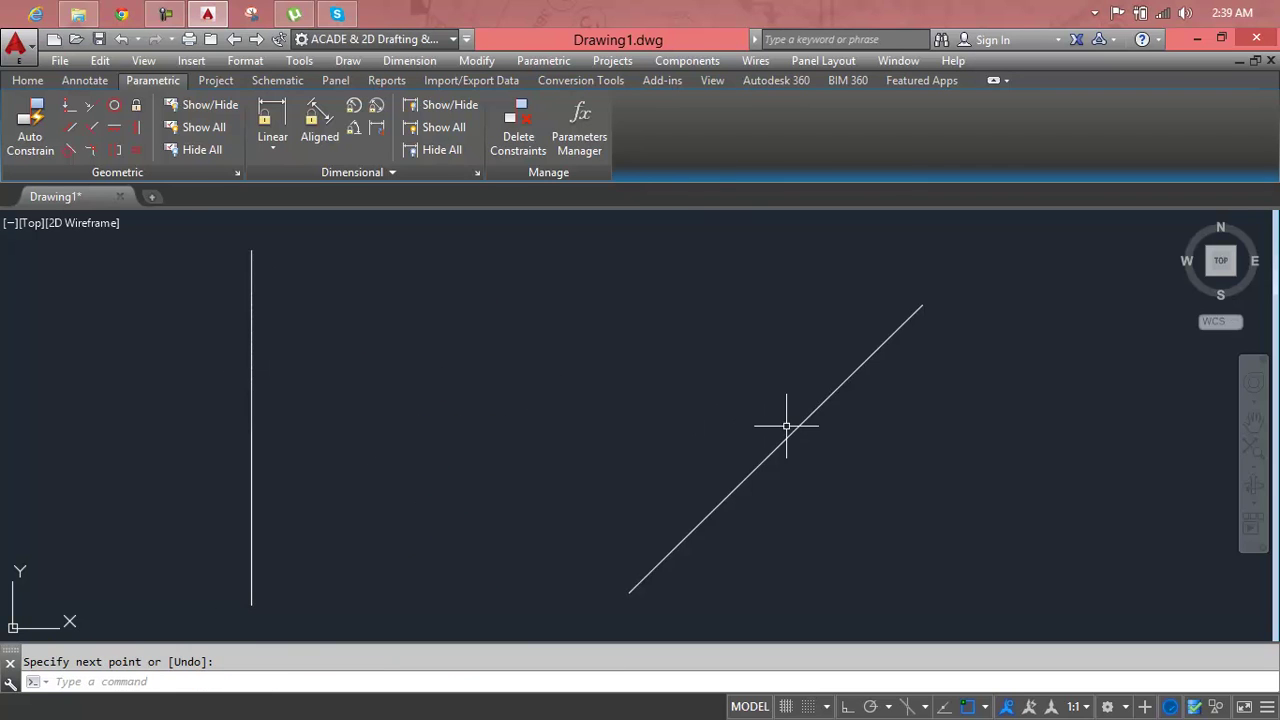
Make both the vertical and the diagonal line horizontal with Horizontal constraints
click(114, 127)
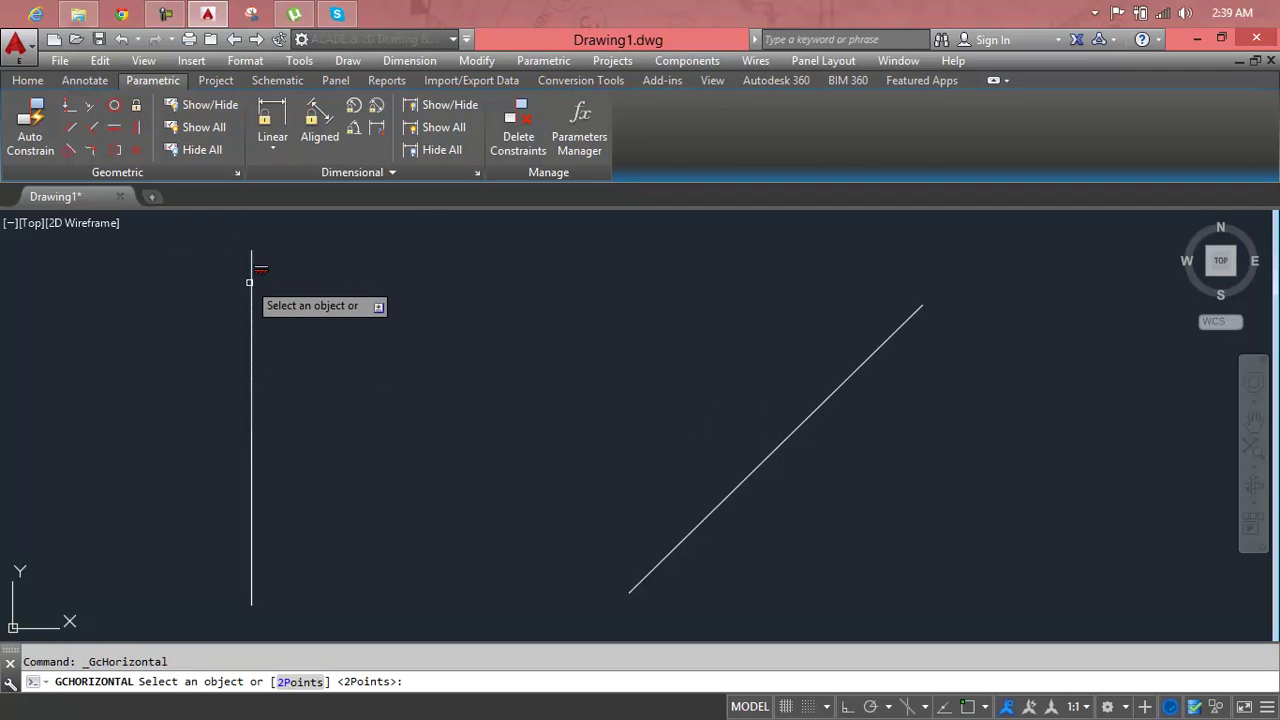
click(250, 283)
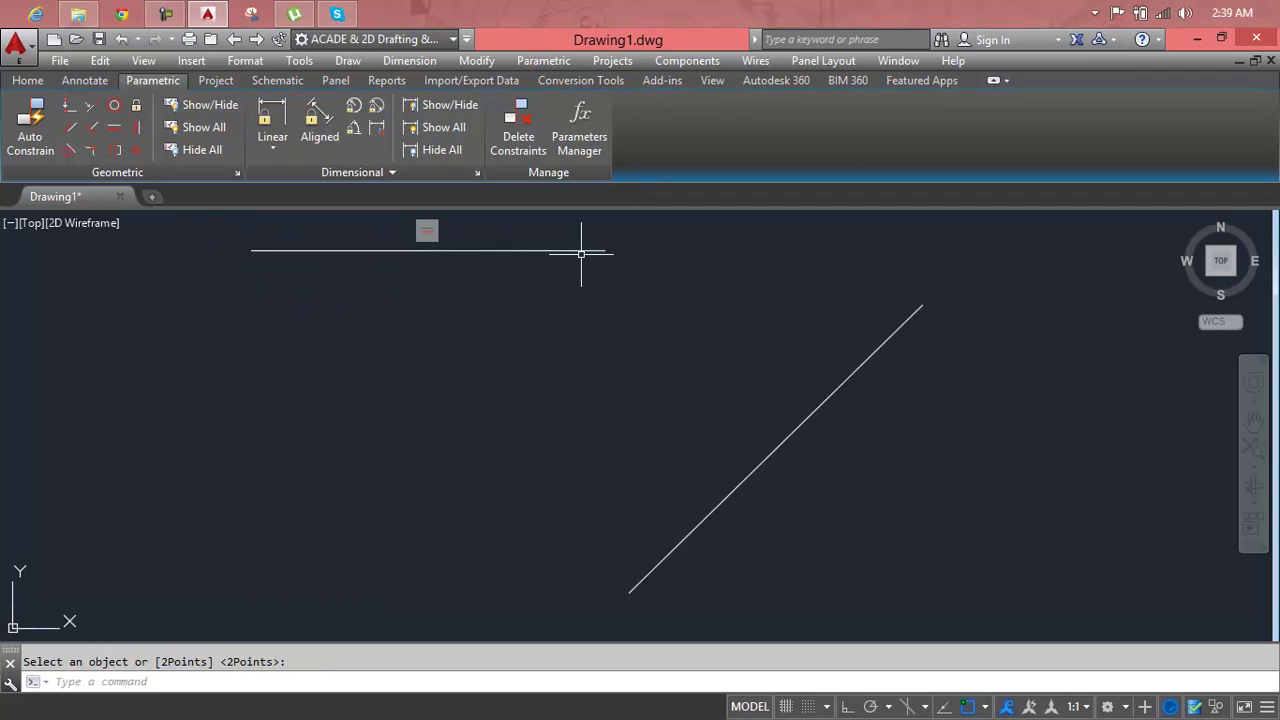
click(114, 127)
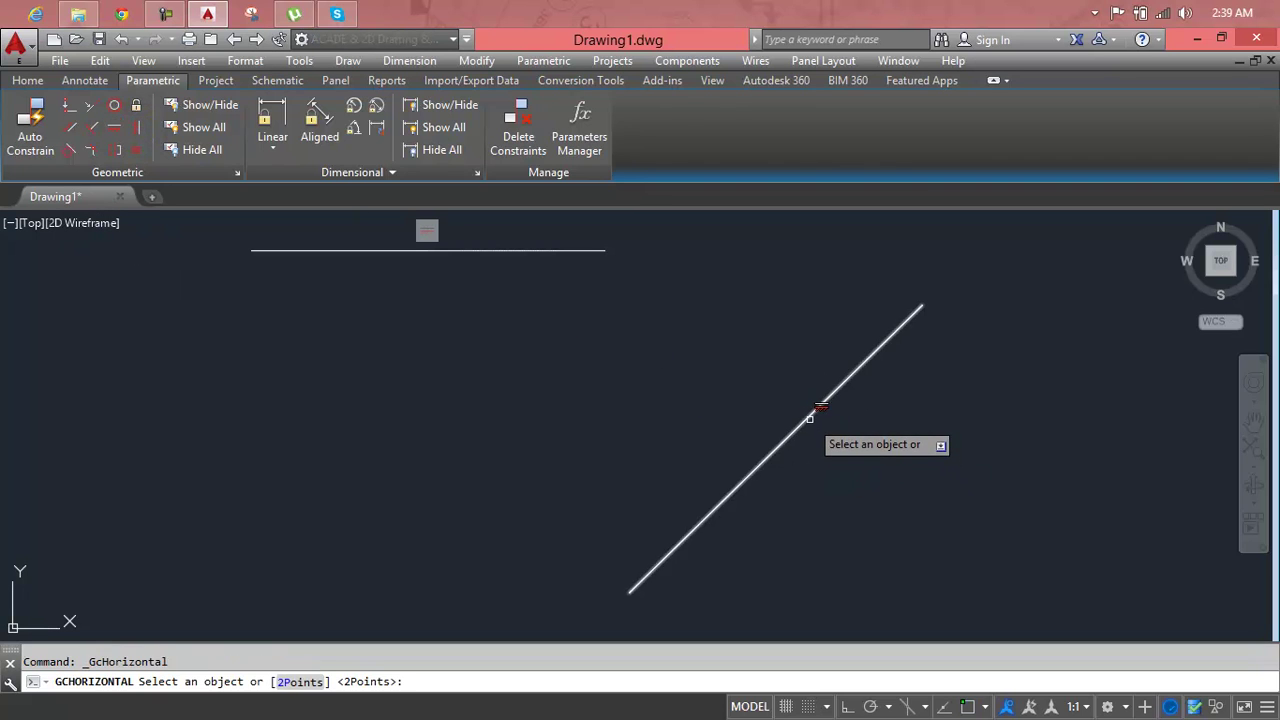
click(810, 417)
Crossing-select both constrained lines and delete them, removing 2 constraints
scroll(898, 404, up, 2)
middle_drag(898, 404, 920, 580)
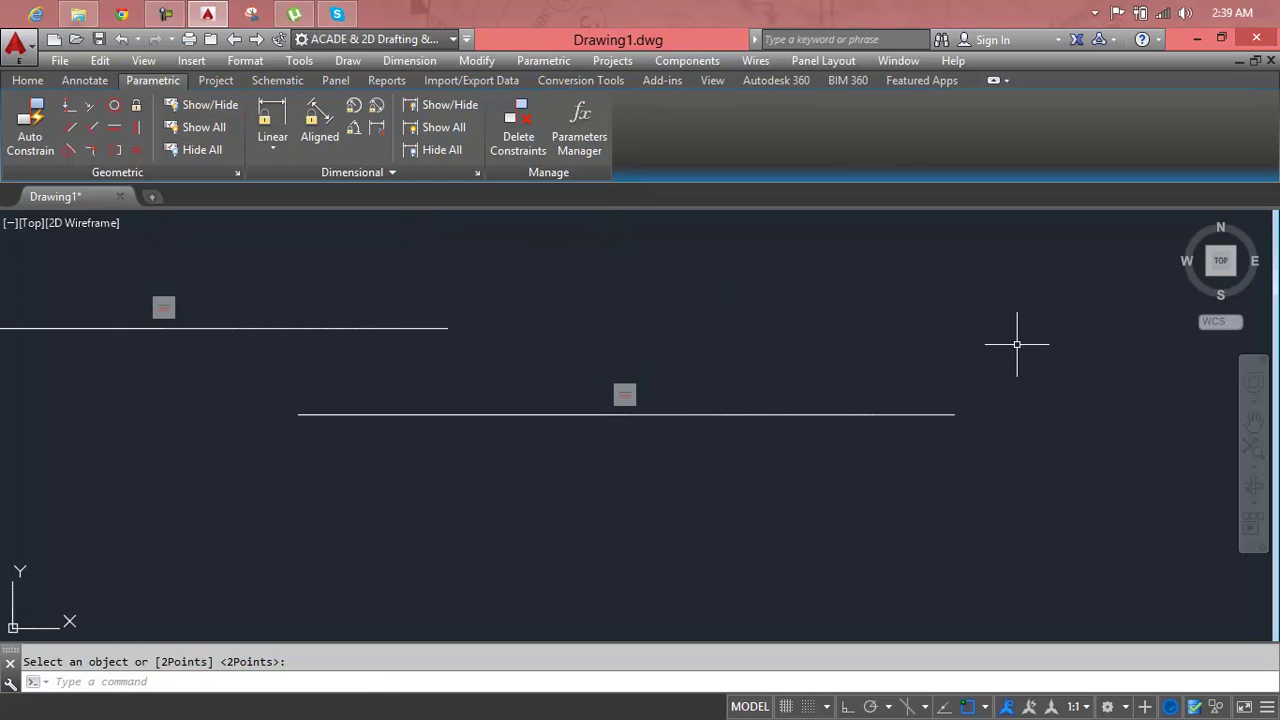
click(1046, 290)
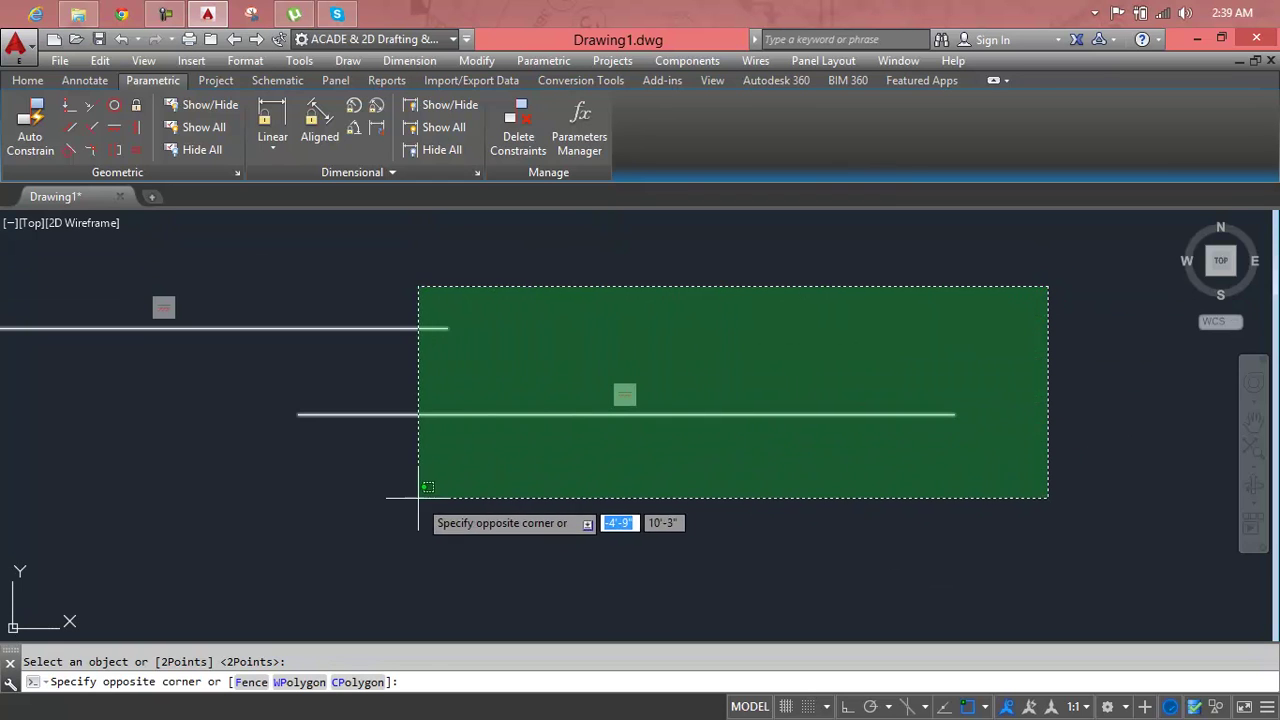
click(406, 504)
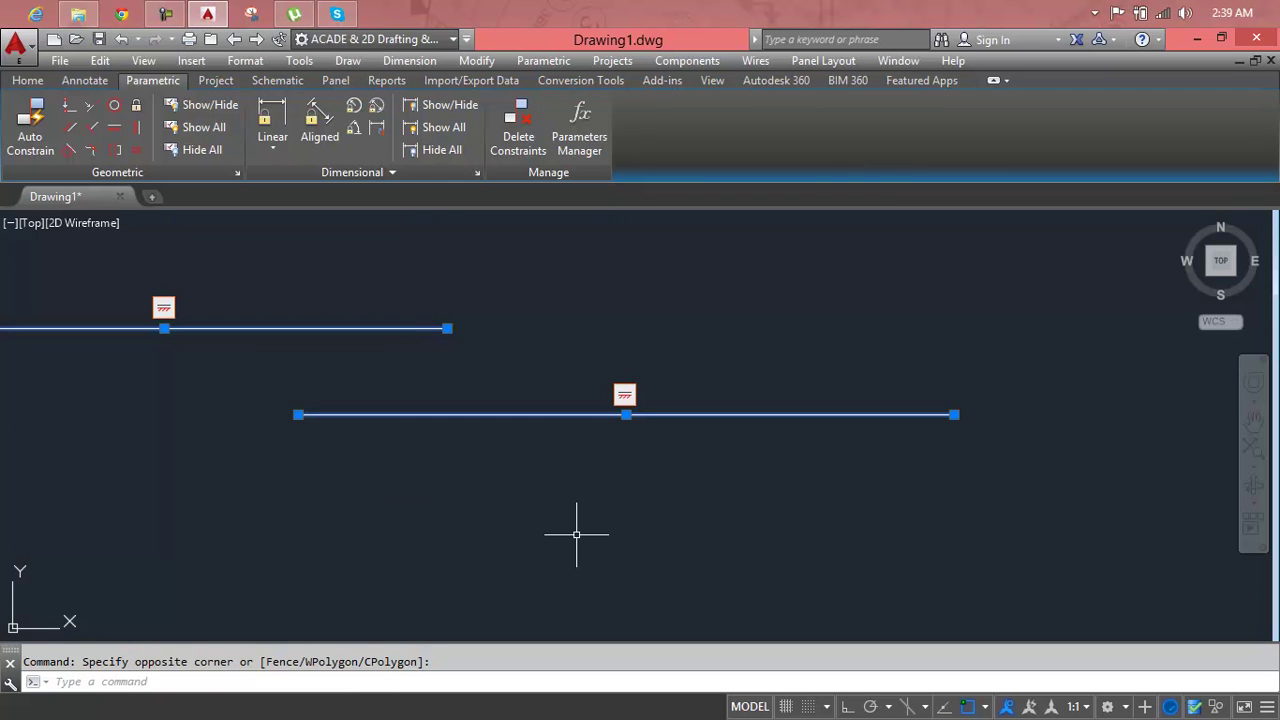
key(Delete)
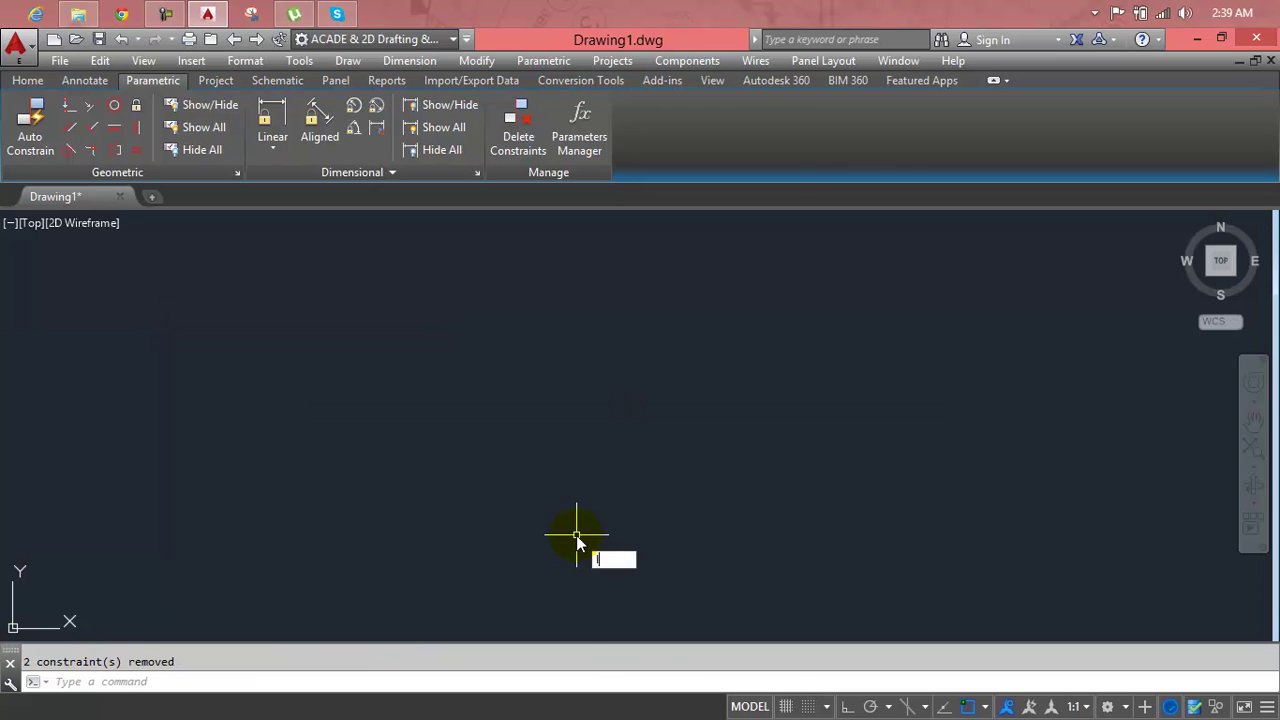
key(Return)
Draw a horizontal line and a slanted line from upper right to lower left
click(423, 563)
click(950, 563)
key(Return)
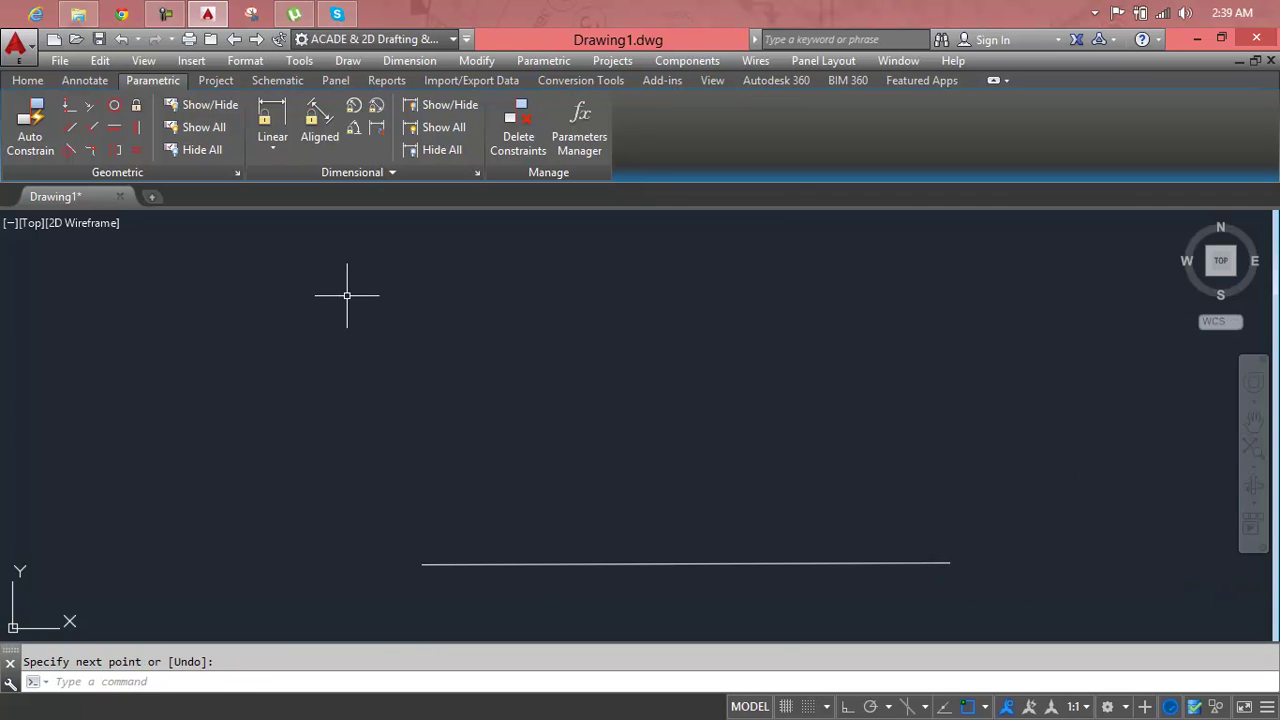
key(Return)
click(918, 269)
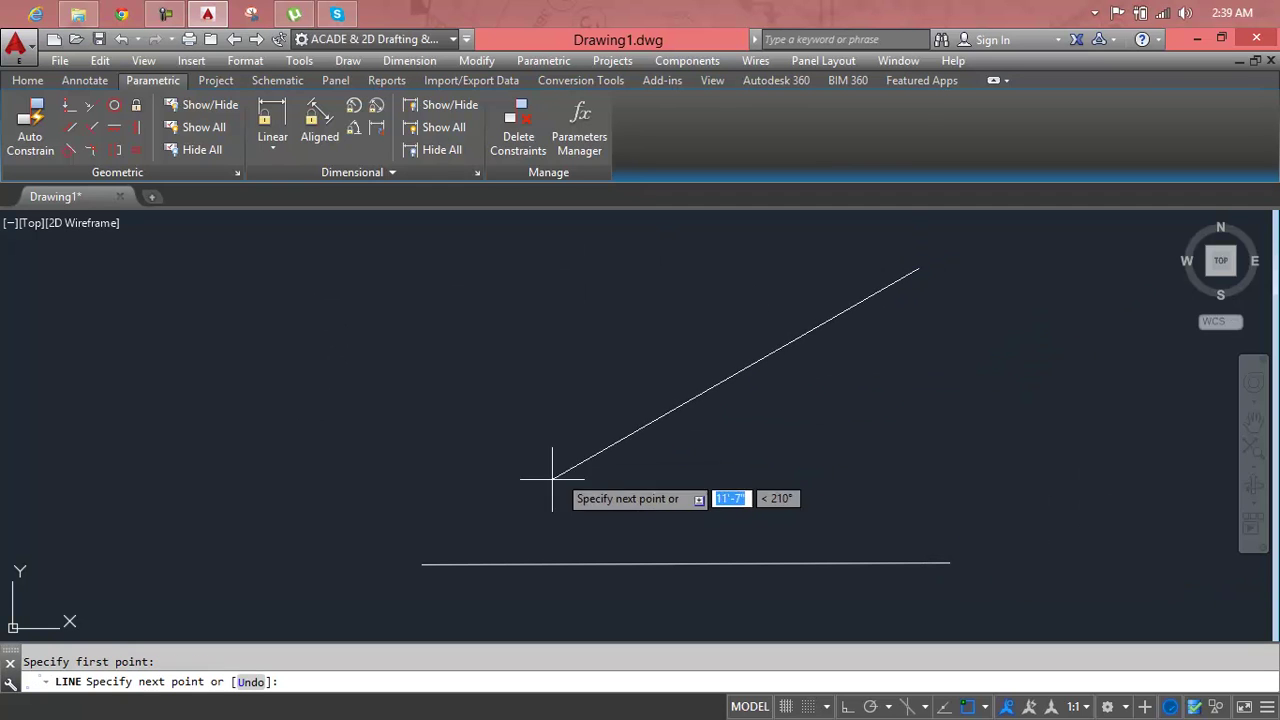
click(506, 495)
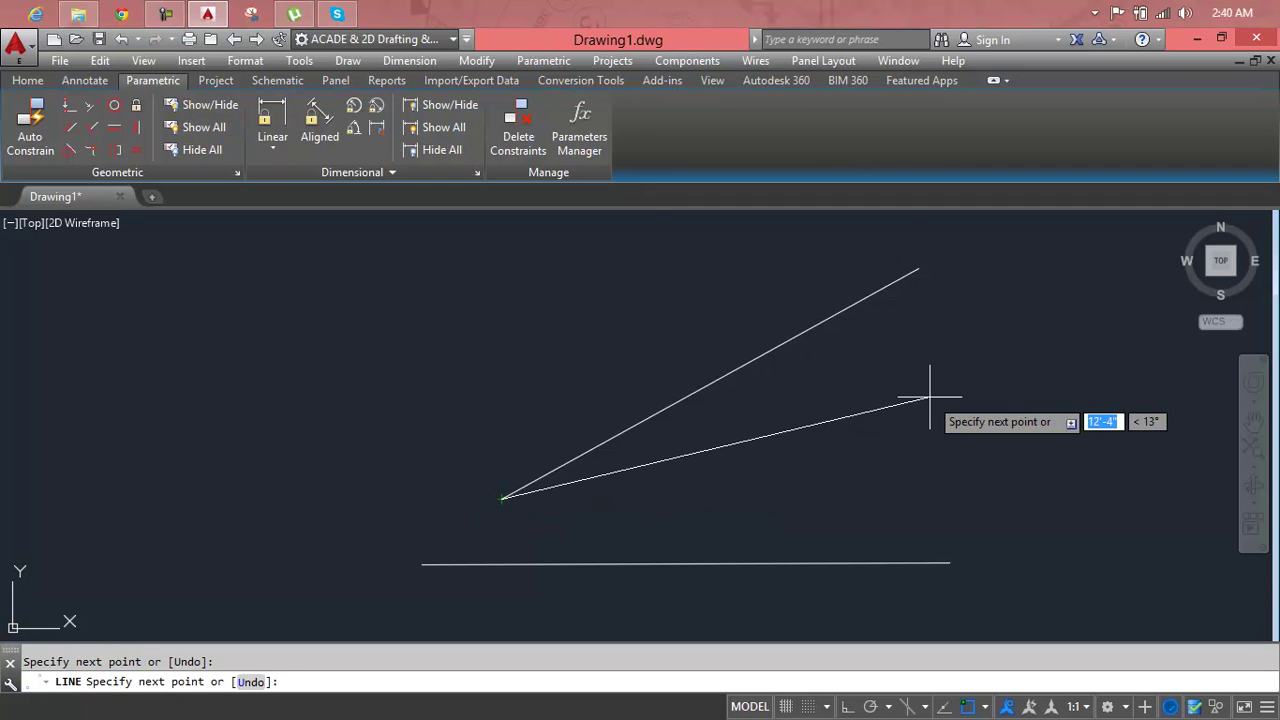
key(Escape)
scroll(948, 397, down, 4)
middle_drag(934, 397, 530, 430)
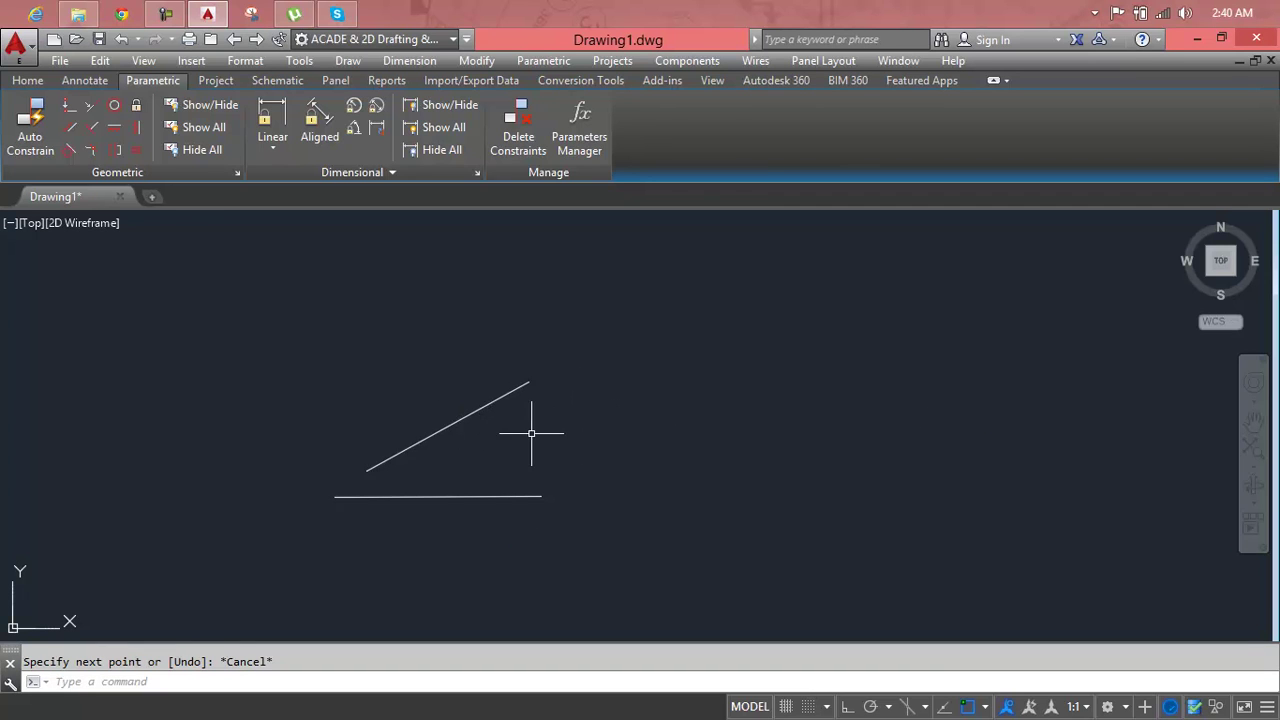
Apply Vertical constraints to the slanted line and the horizontal line
click(140, 135)
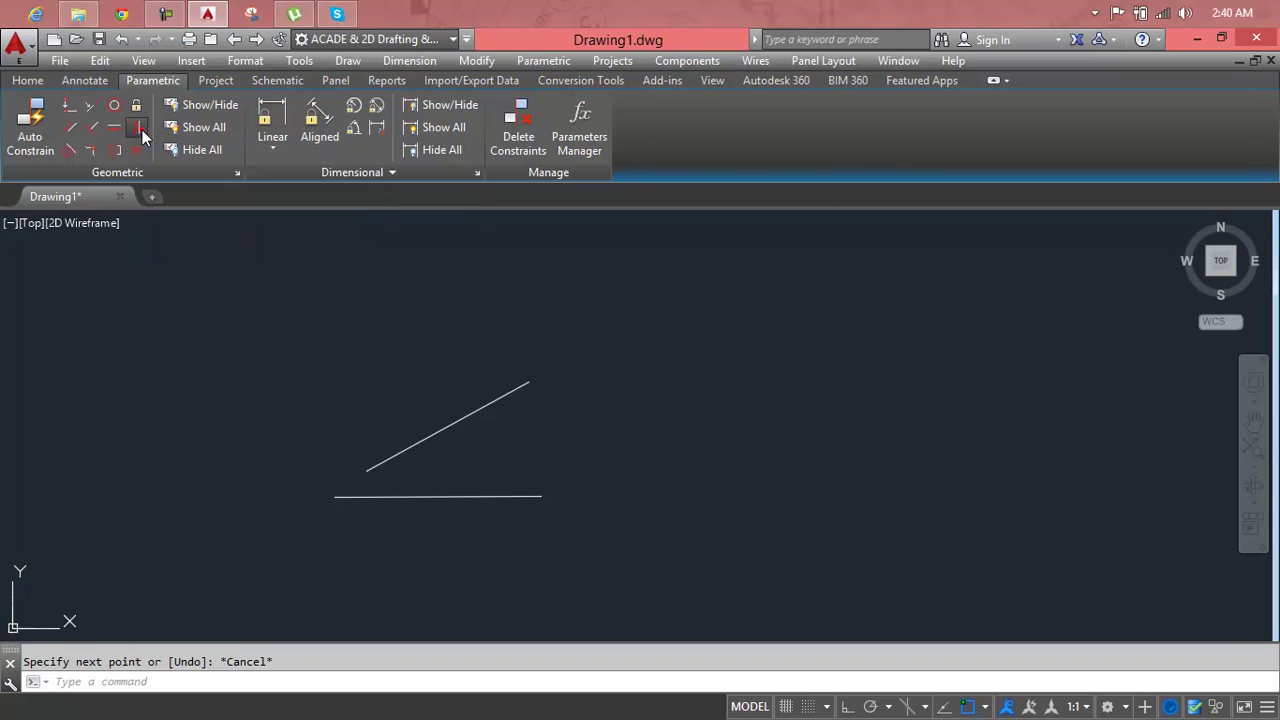
click(491, 398)
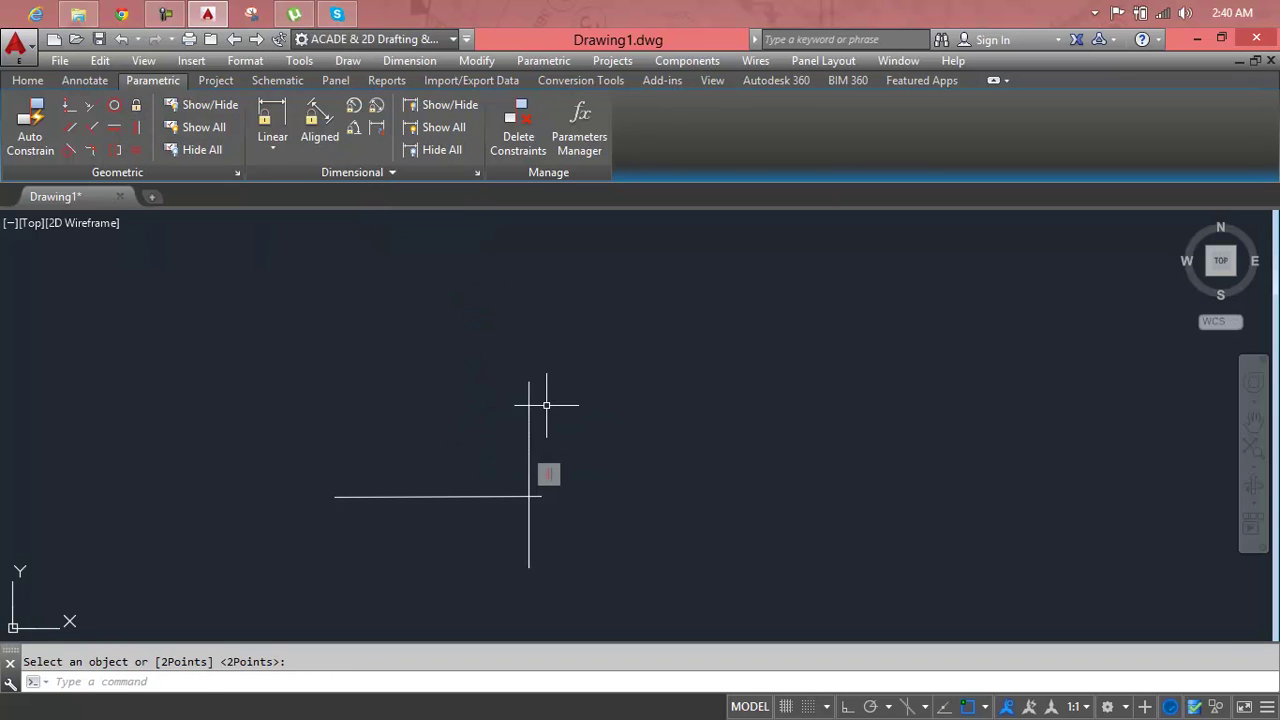
key(Escape)
click(479, 496)
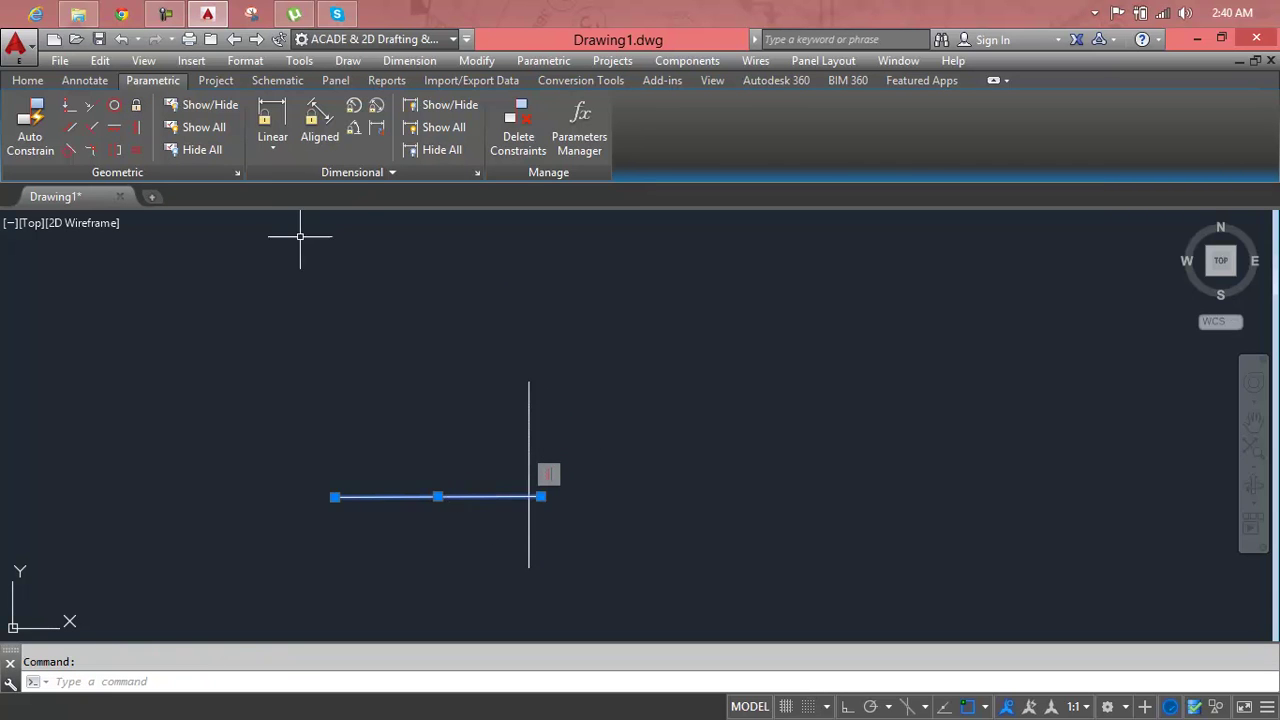
click(136, 127)
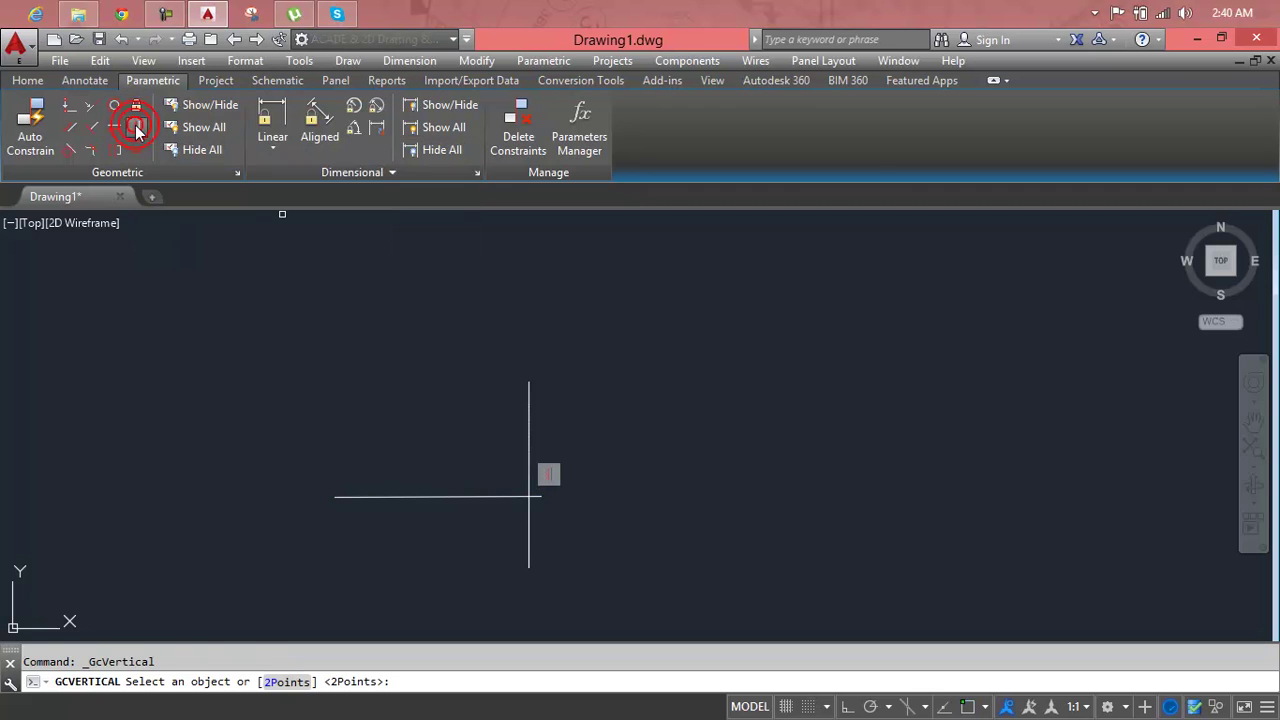
click(403, 497)
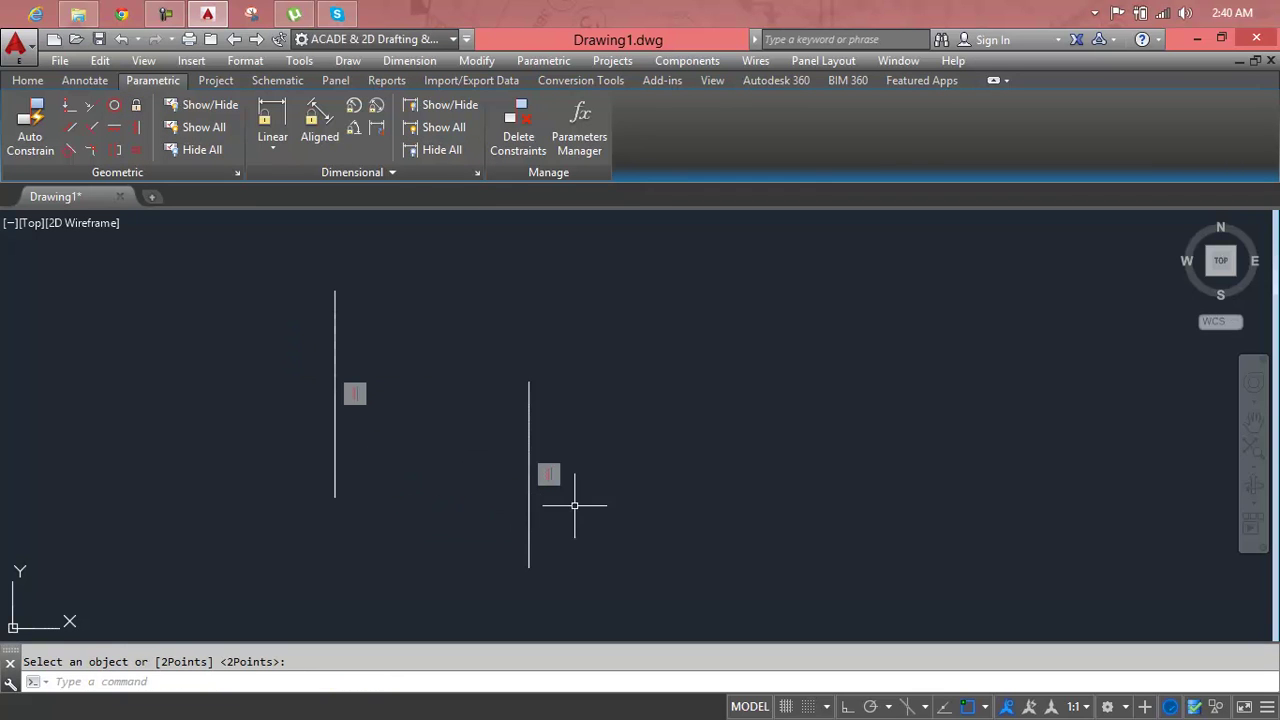
key(Escape)
click(335, 343)
Grip-drag the vertical line's midpoint to move it right of the other line
click(334, 394)
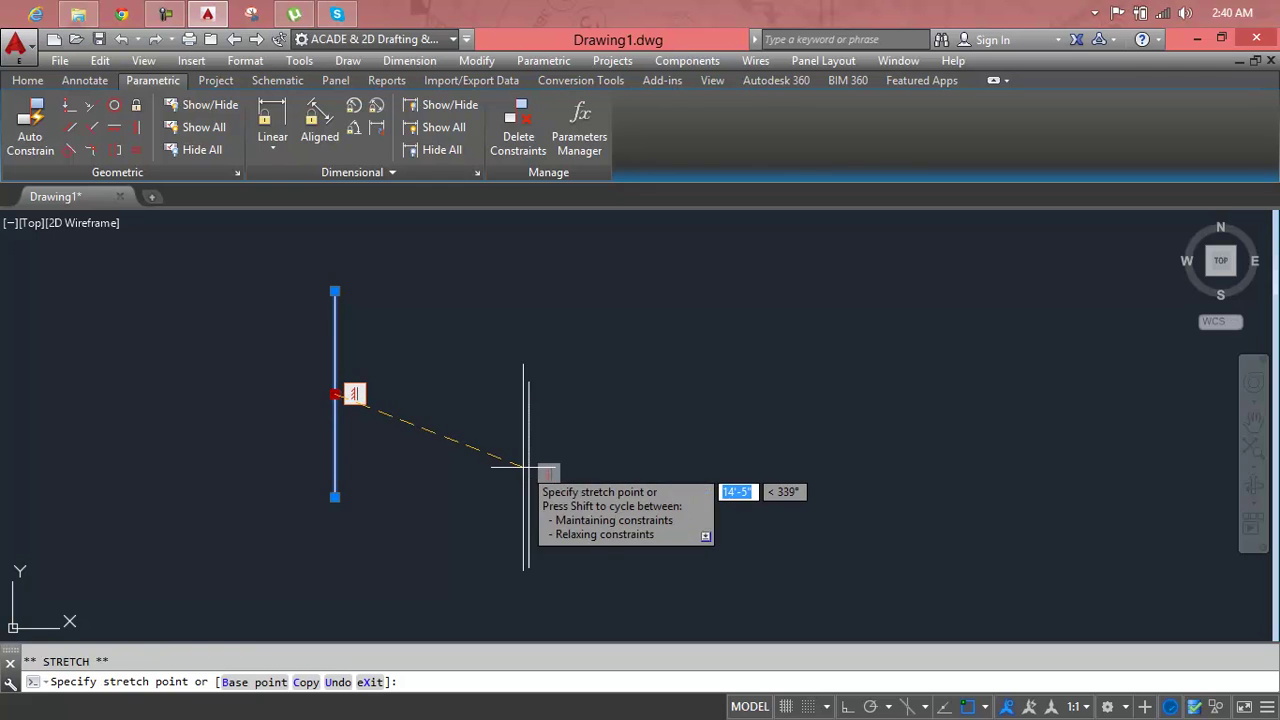
click(620, 470)
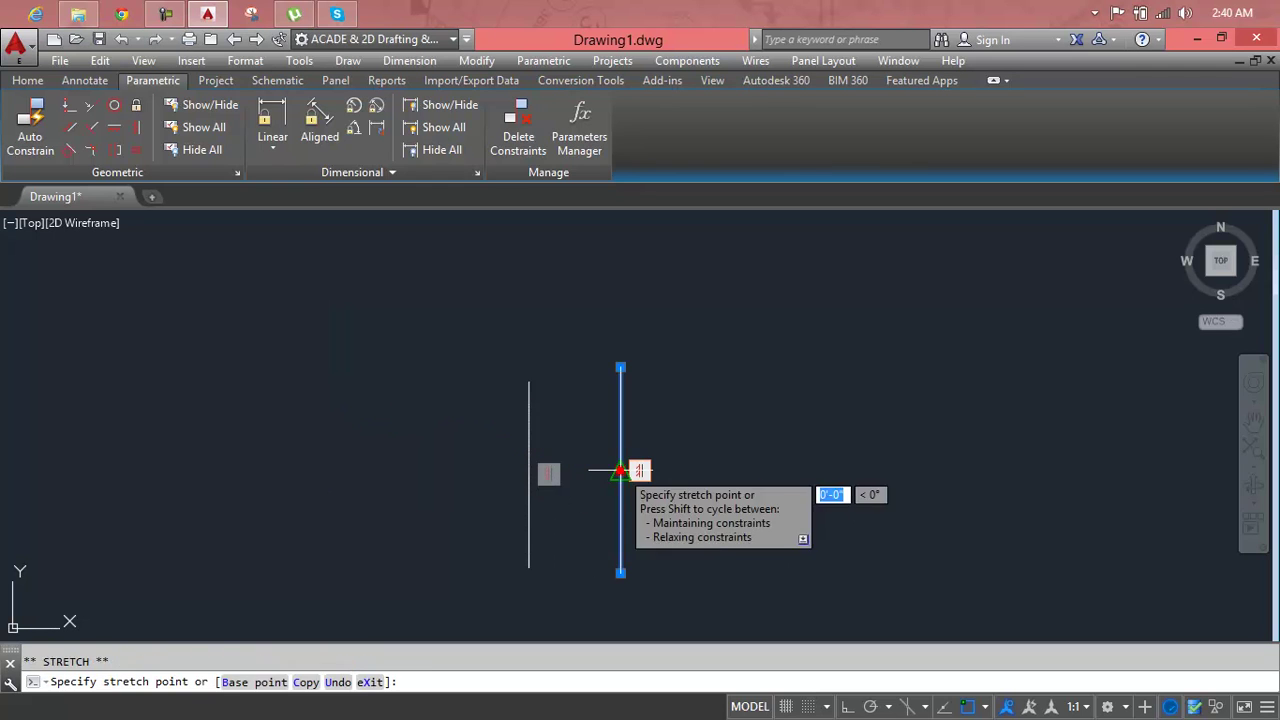
click(708, 470)
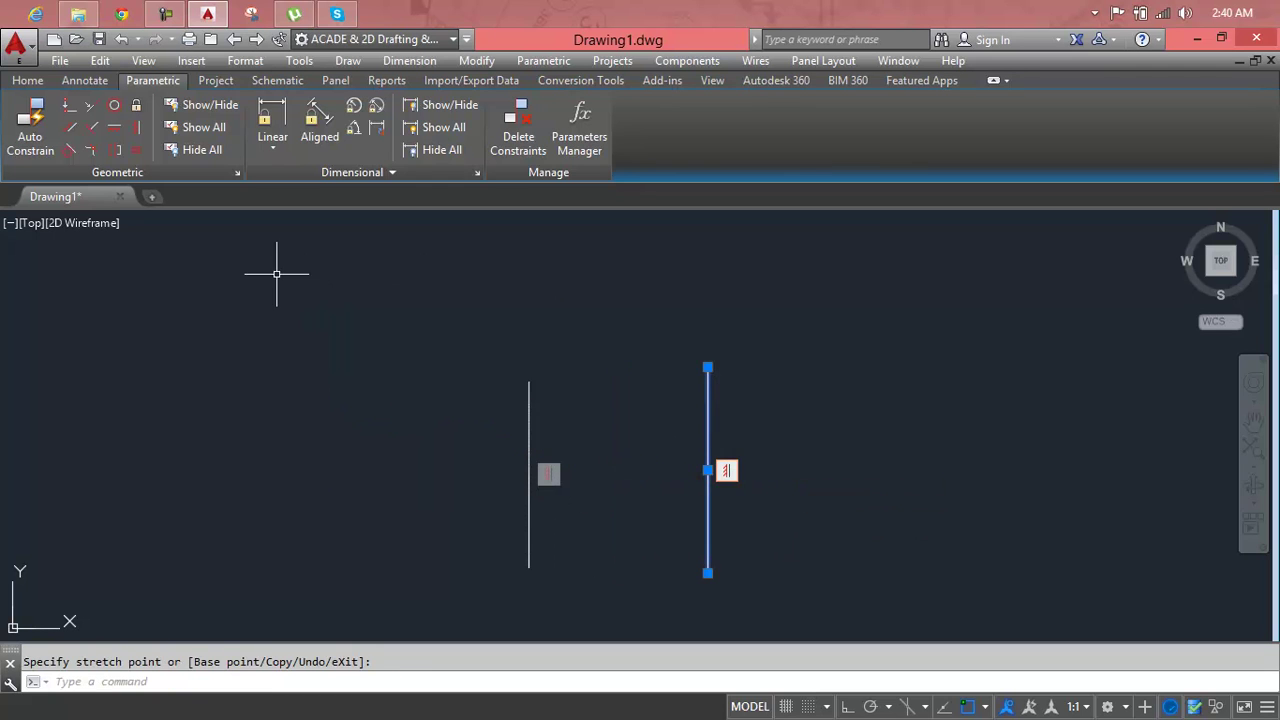
Try a Horizontal constraint on that vertical line and dismiss the conflict warning
click(114, 127)
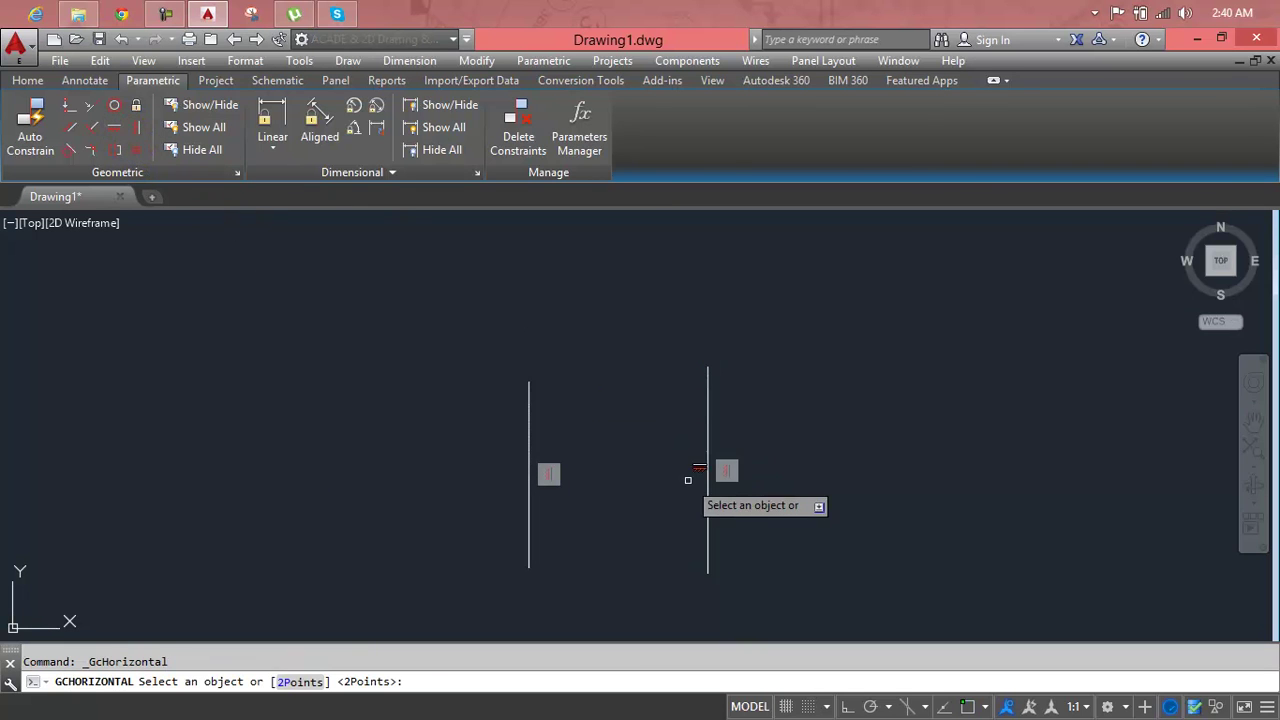
click(709, 426)
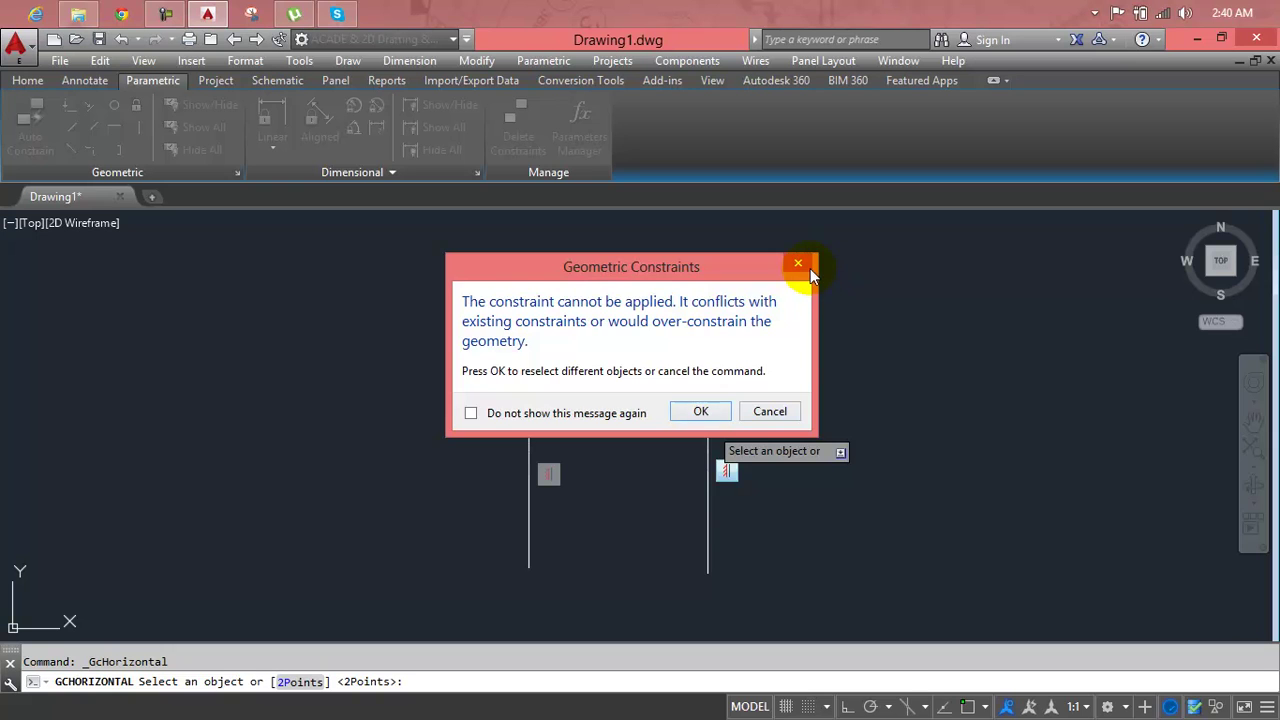
click(809, 266)
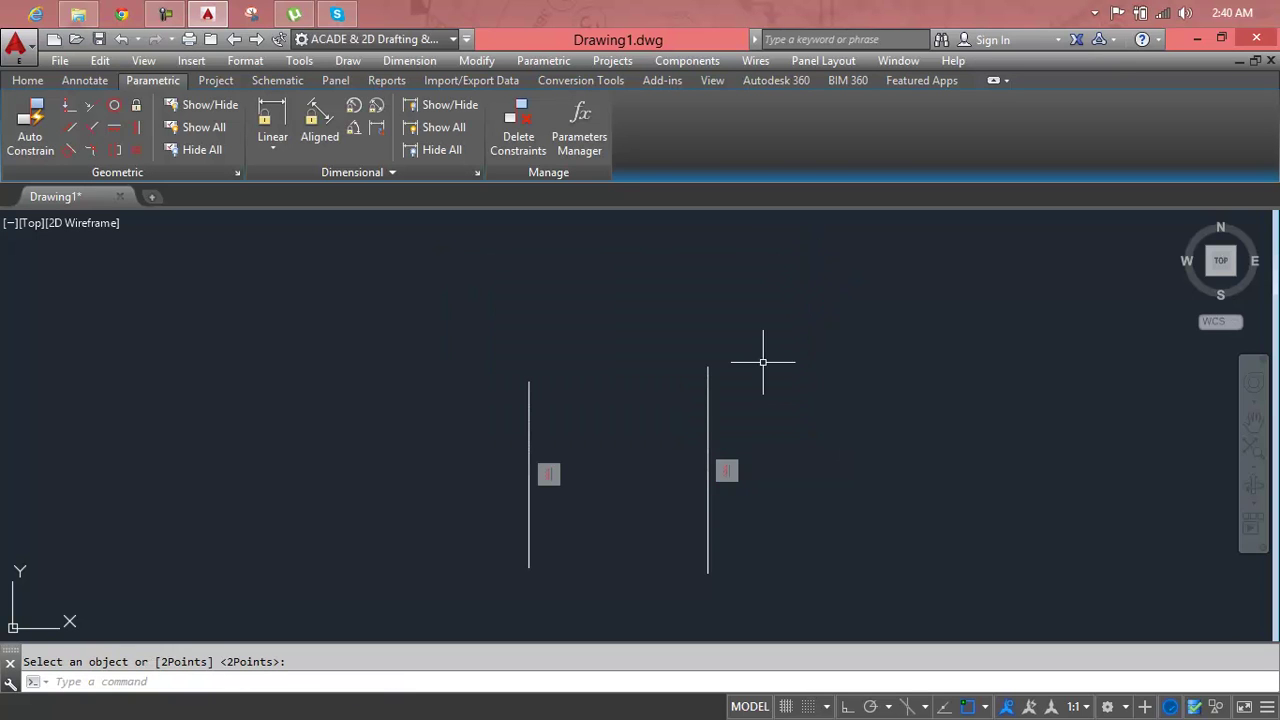
click(707, 430)
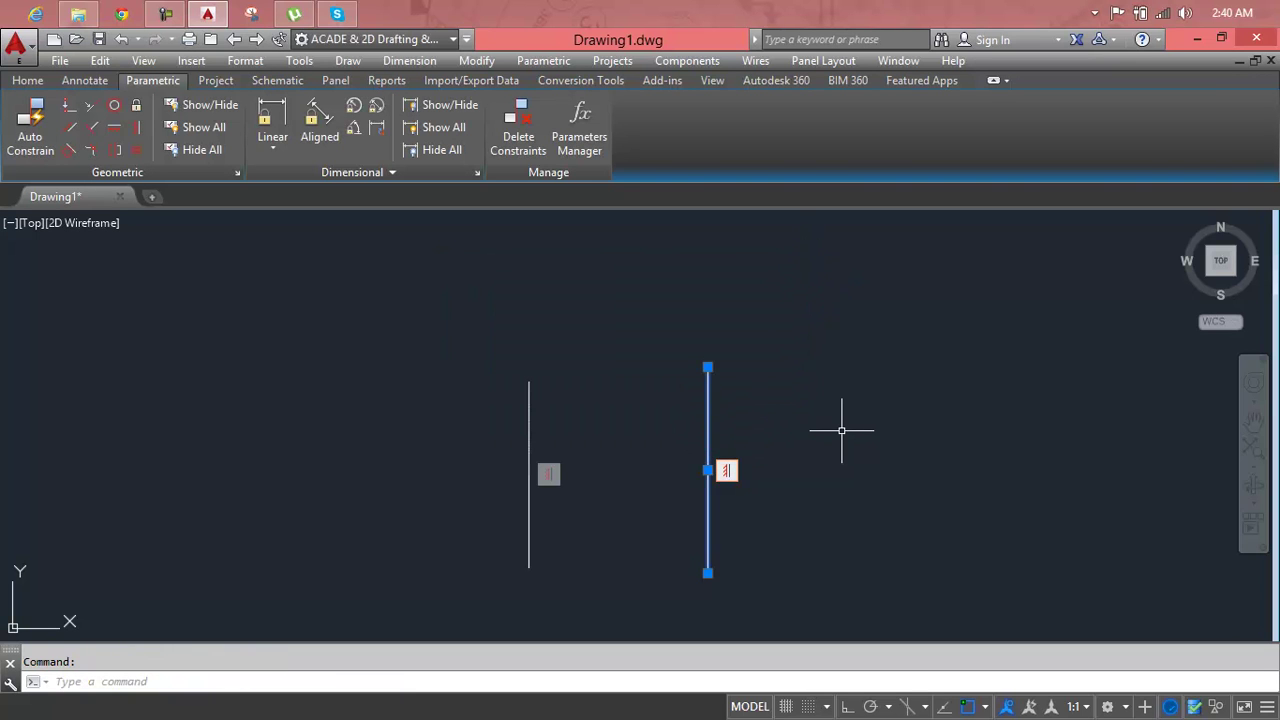
middle_drag(841, 430, 701, 475)
Draw a new near-vertical line and apply a Horizontal constraint to it
text(L)
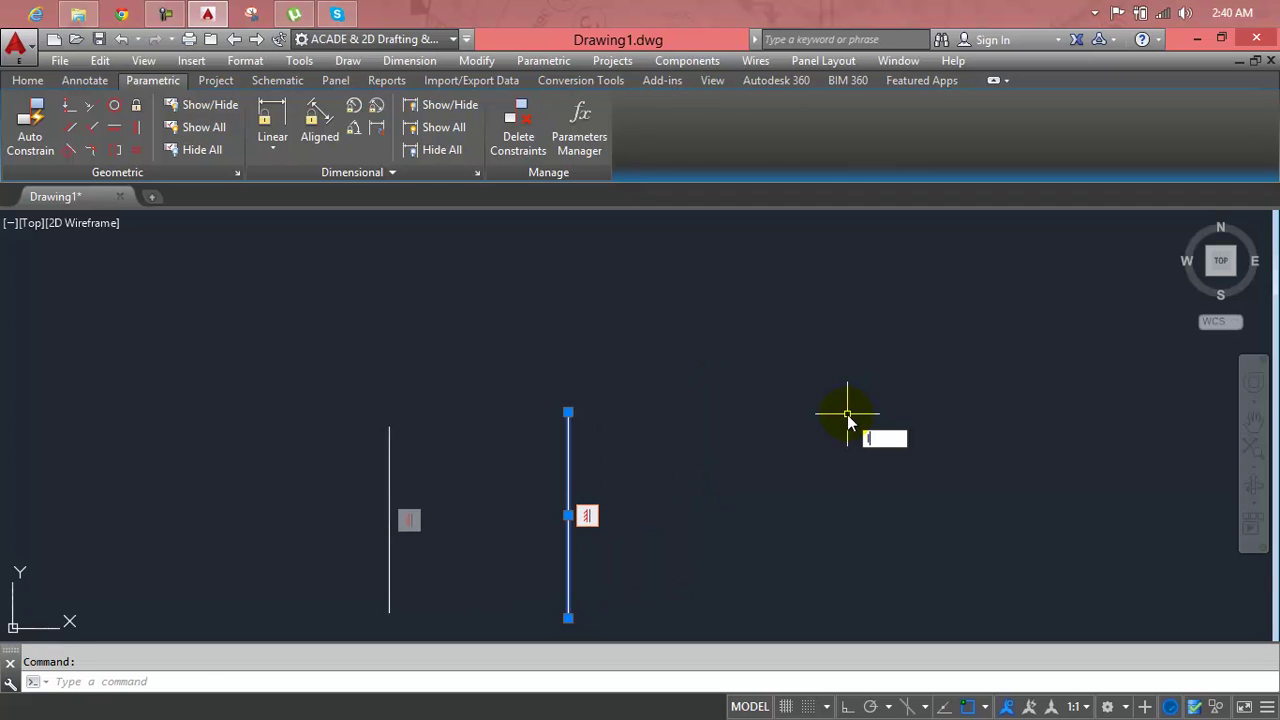
key(Return)
click(906, 297)
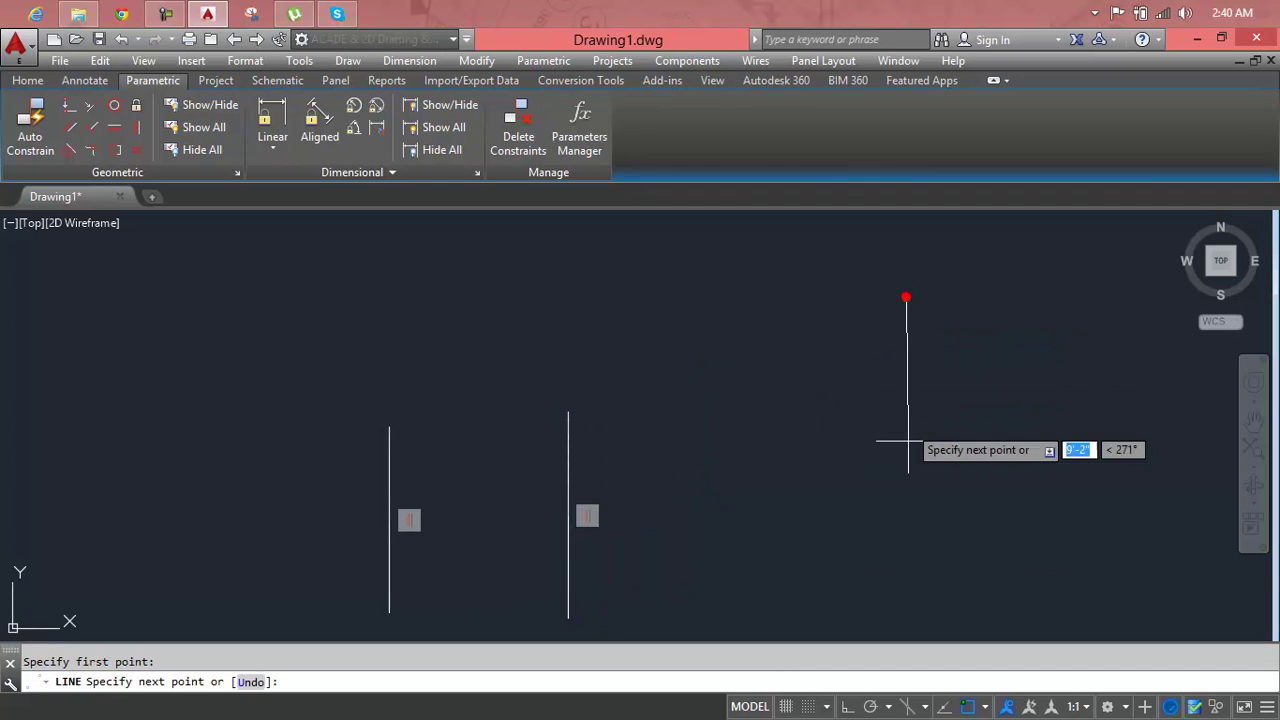
click(902, 537)
key(Return)
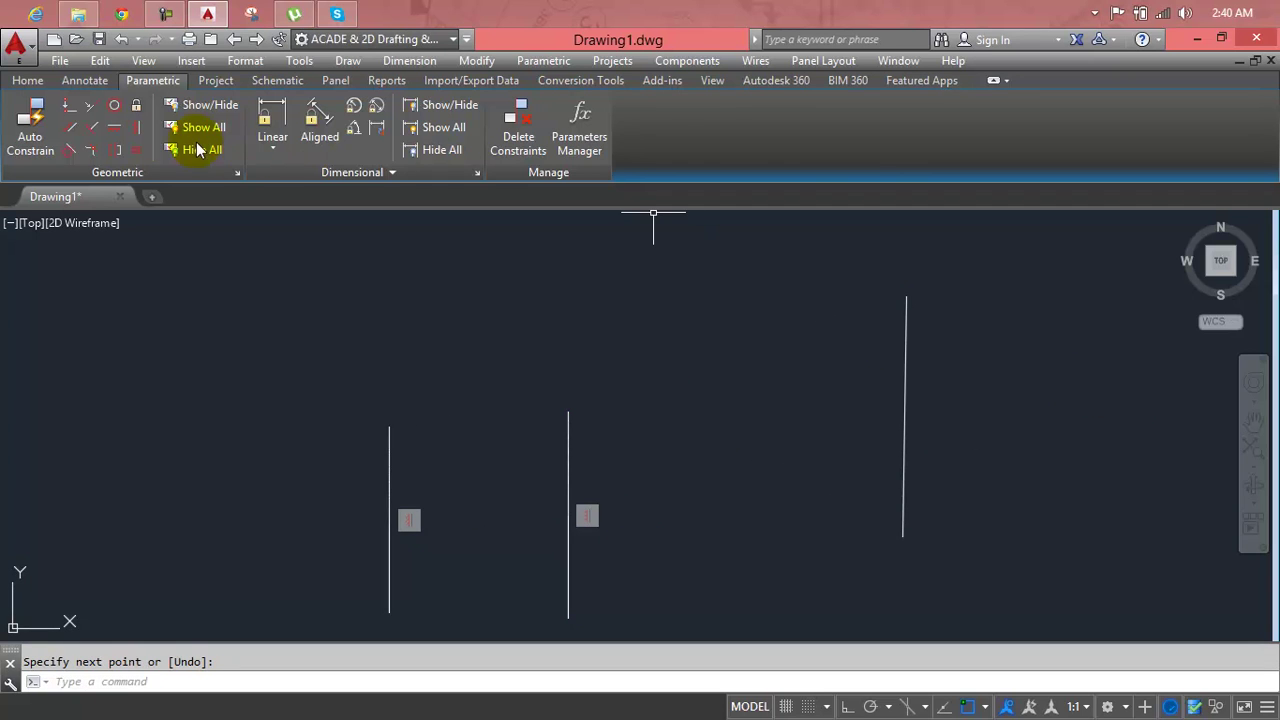
click(120, 130)
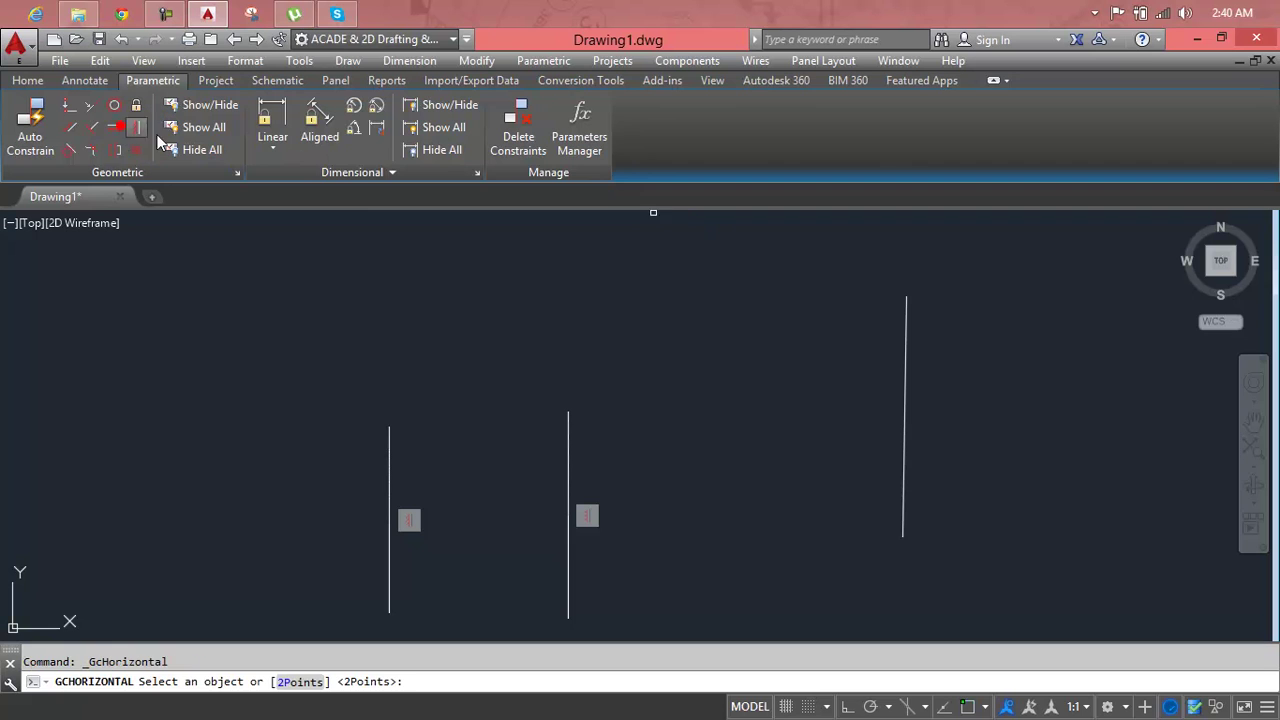
click(903, 337)
Select the horizontal line and both vertical lines, then delete all three, removing 3 constraints
click(986, 259)
click(746, 341)
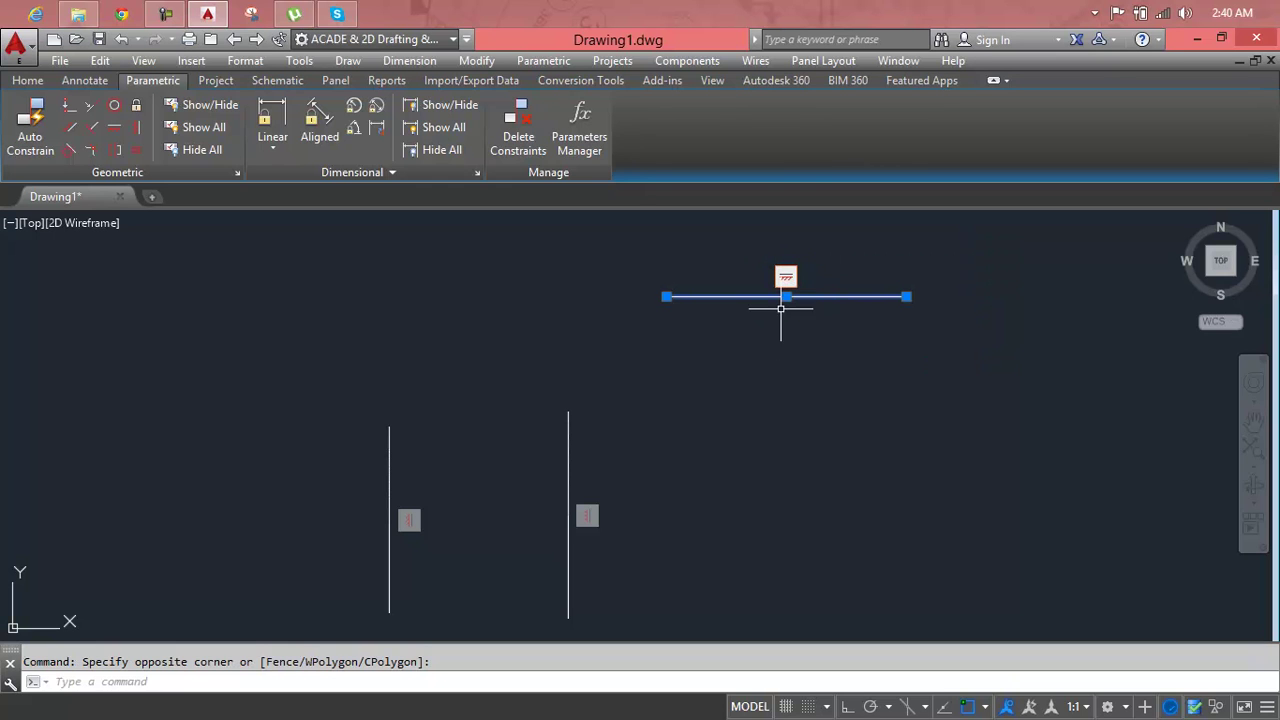
click(1035, 210)
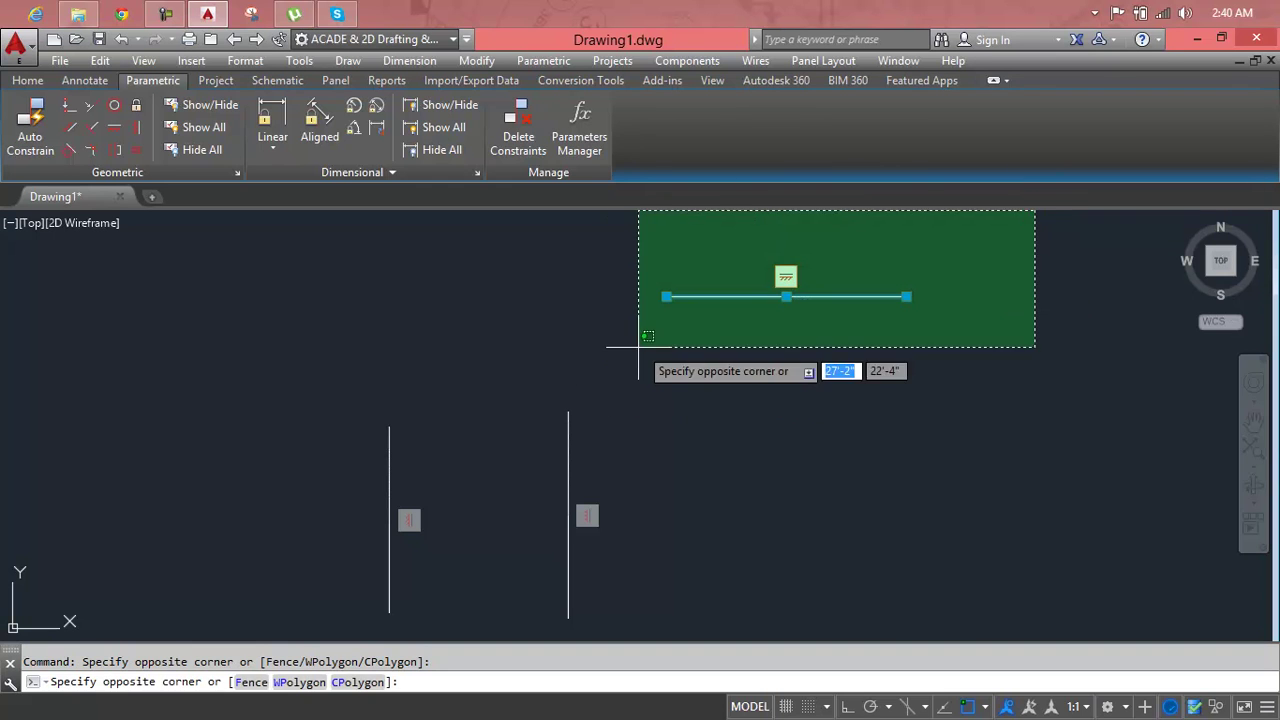
click(356, 624)
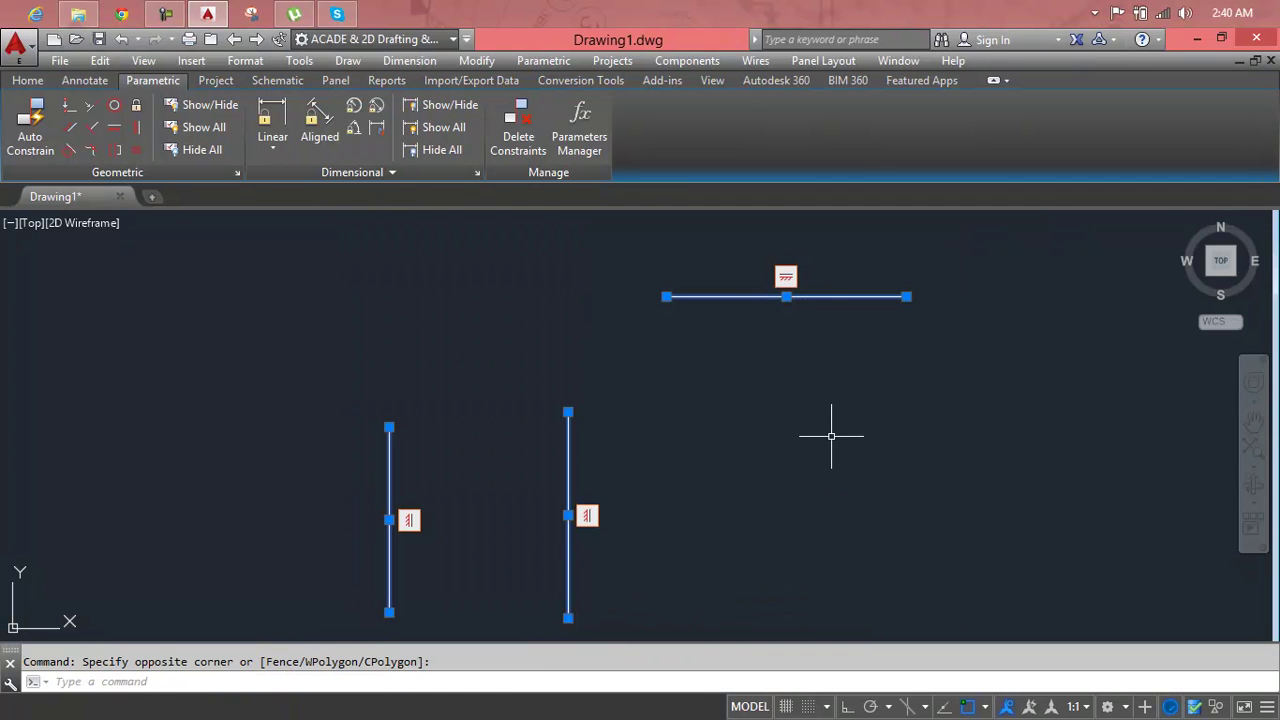
key(Return)
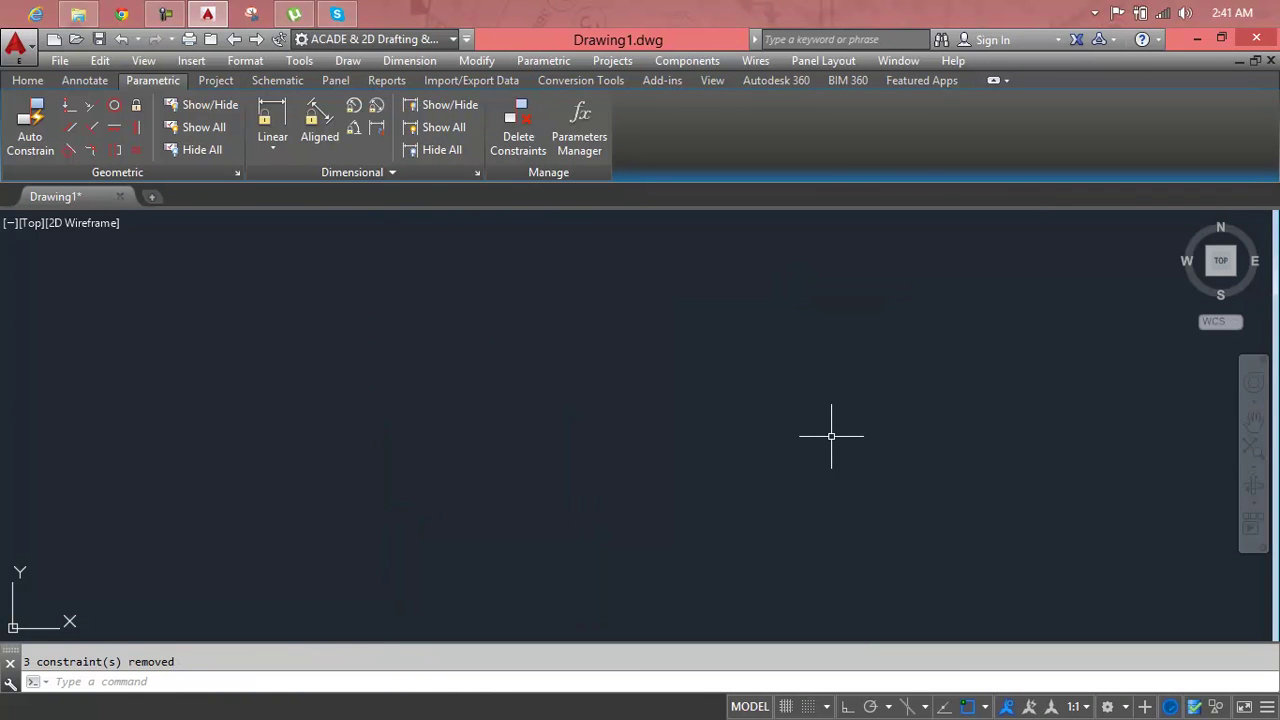